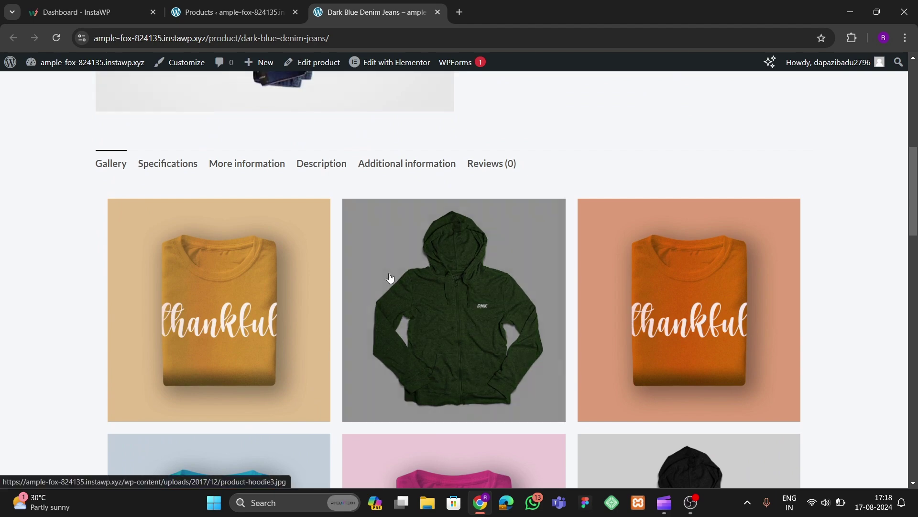
# Step: Examine the Gallery tab of the Dark Blue Denim Jeans page and enlarge its first T-shirt image
pyautogui.click(168, 166)
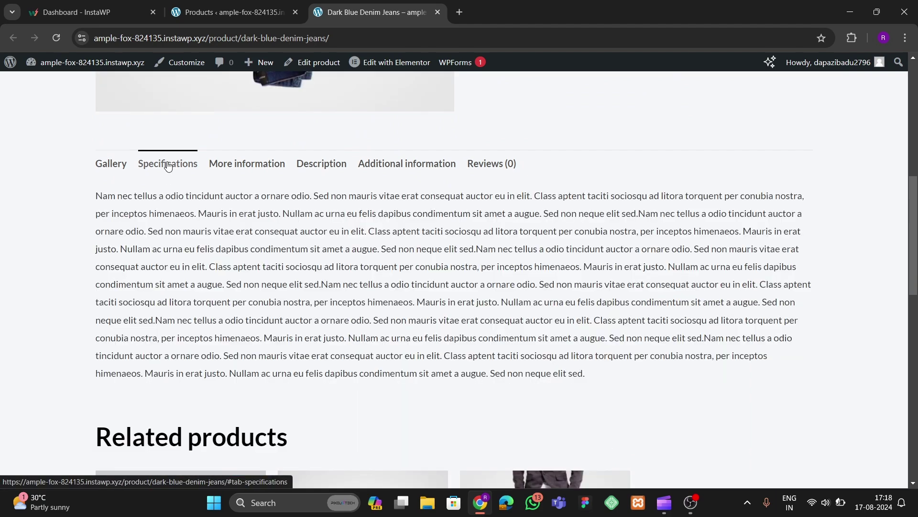
pyautogui.click(243, 173)
pyautogui.click(113, 170)
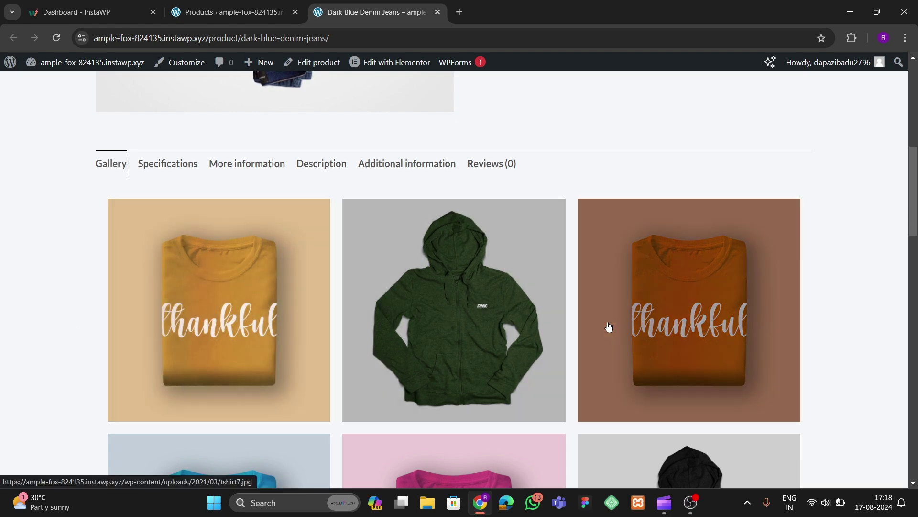
pyautogui.scroll(-3, 574, 325)
pyautogui.scroll(-2, 385, 345)
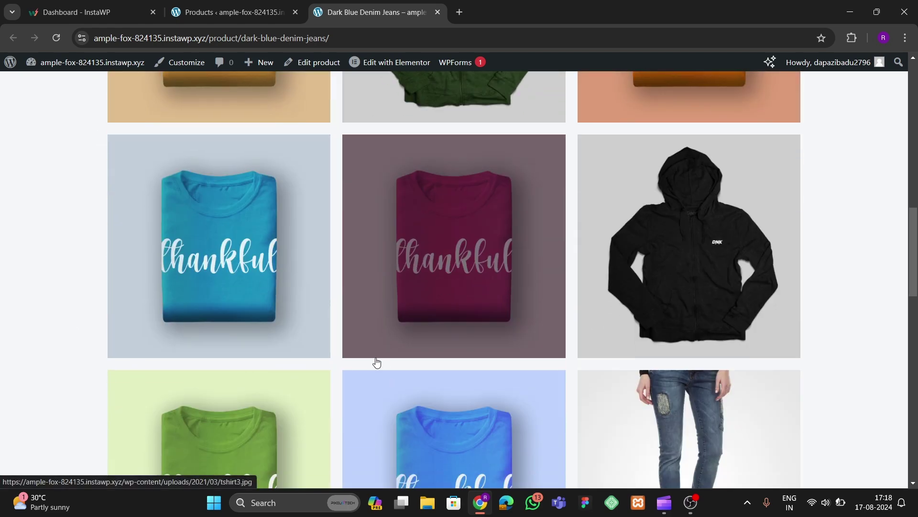
pyautogui.scroll(3, 306, 345)
pyautogui.click(259, 286)
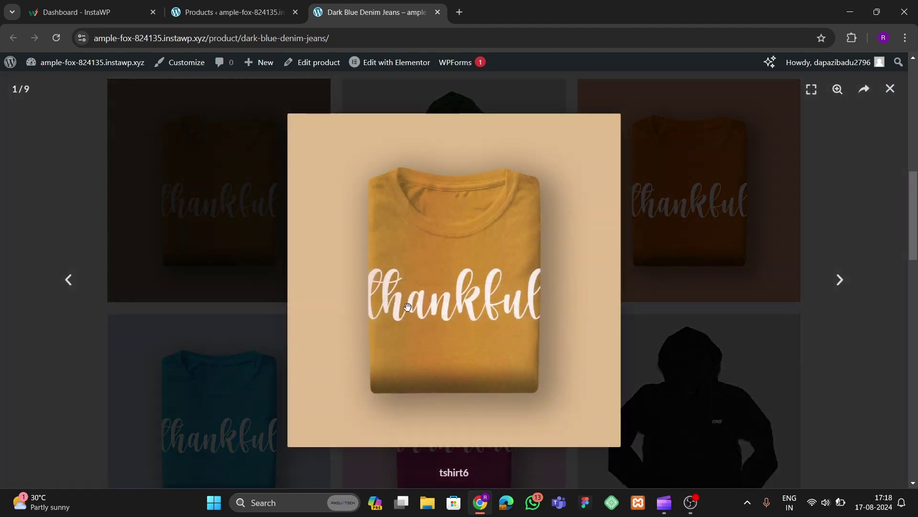
pyautogui.moveTo(799, 212); pyautogui.dragTo(506, 322)
pyautogui.click(890, 88)
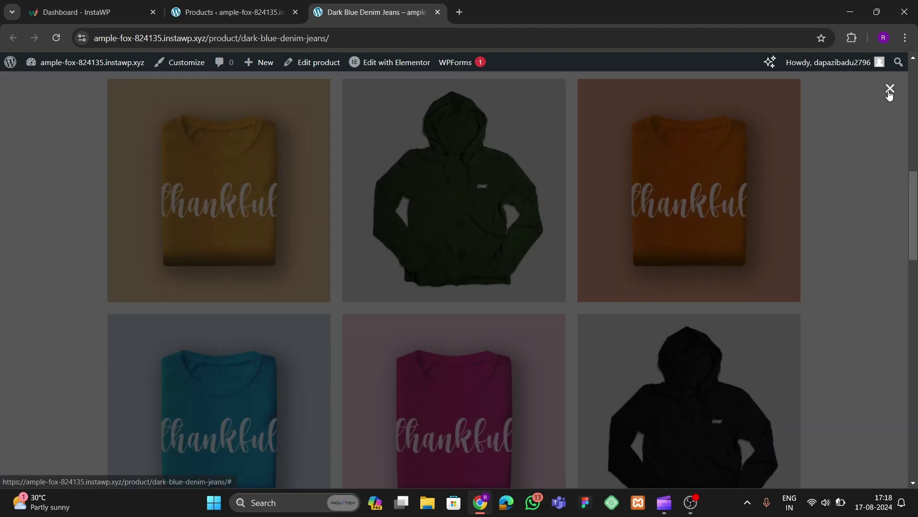
pyautogui.scroll(3, 239, 320)
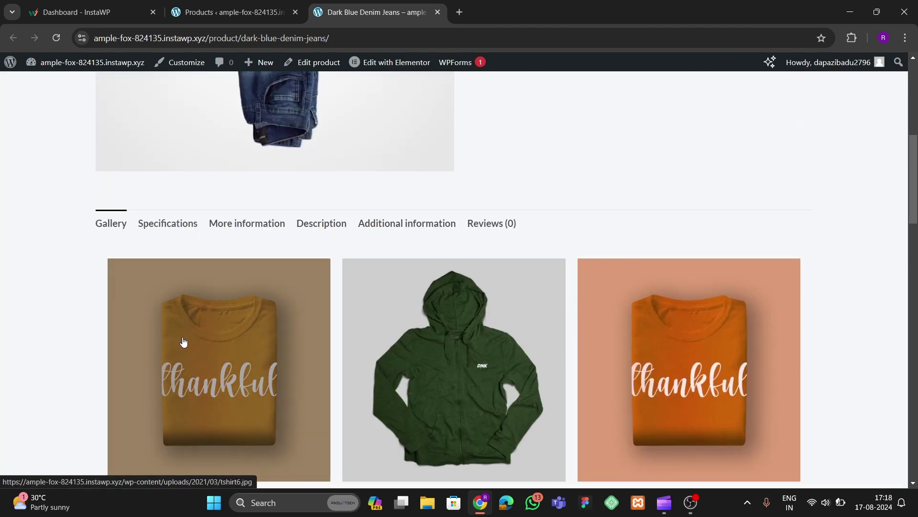
pyautogui.scroll(3, 182, 342)
pyautogui.scroll(-4, 181, 336)
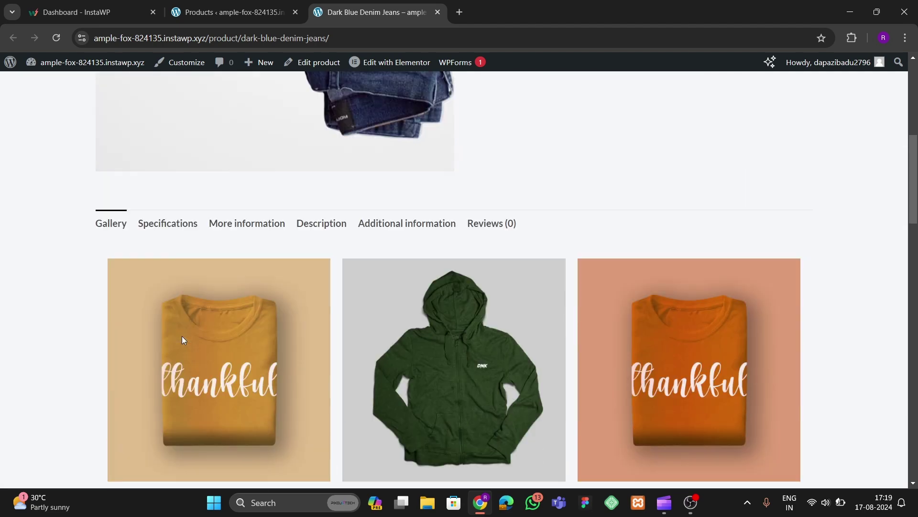
# Step: View the Specifications tab and the Content 1 section under More information, enlarging the first shoe image
pyautogui.click(167, 223)
pyautogui.scroll(-5, 257, 365)
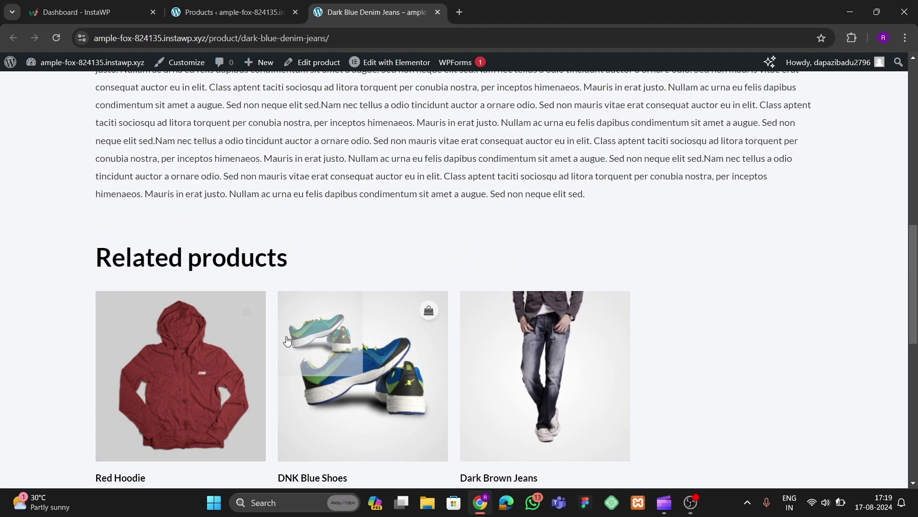
pyautogui.scroll(4, 257, 365)
pyautogui.click(242, 165)
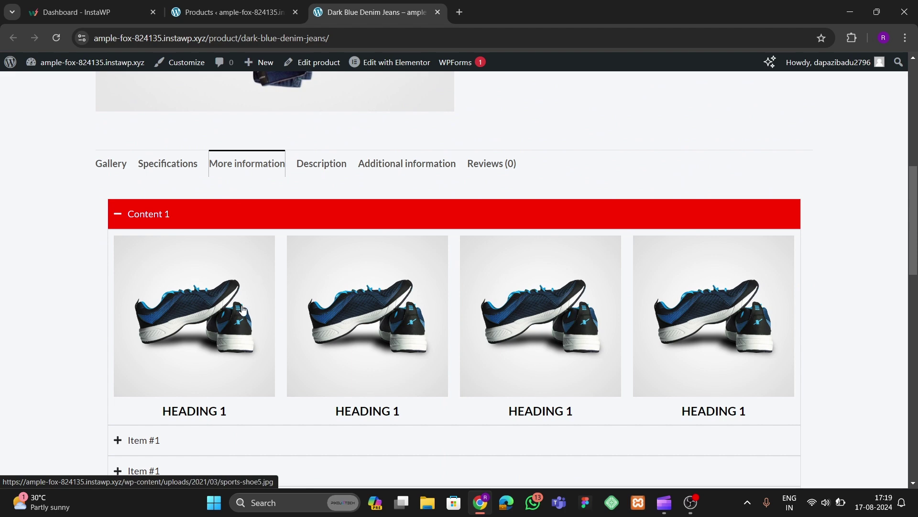
pyautogui.click(169, 214)
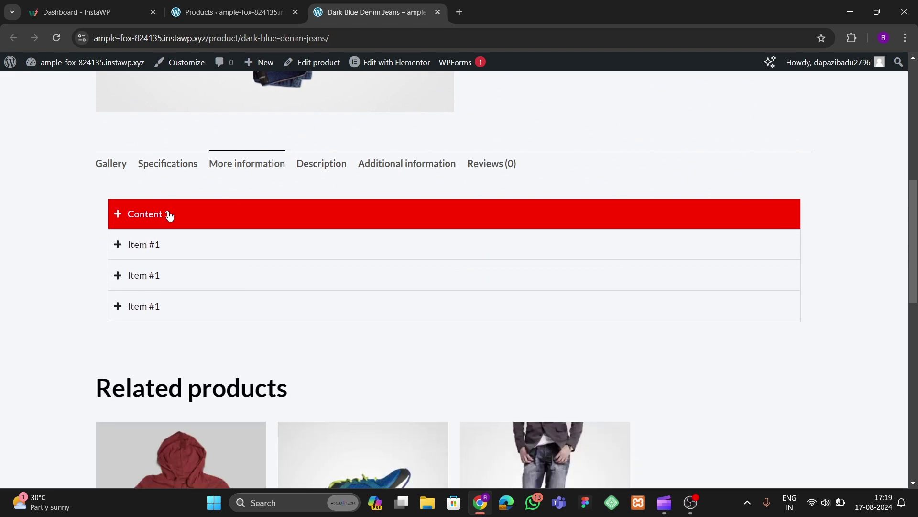
pyautogui.click(168, 214)
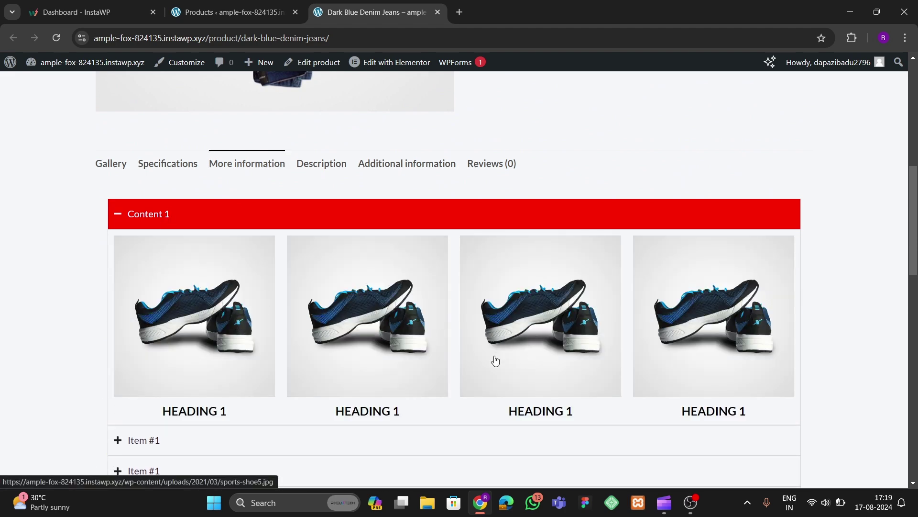
pyautogui.click(244, 314)
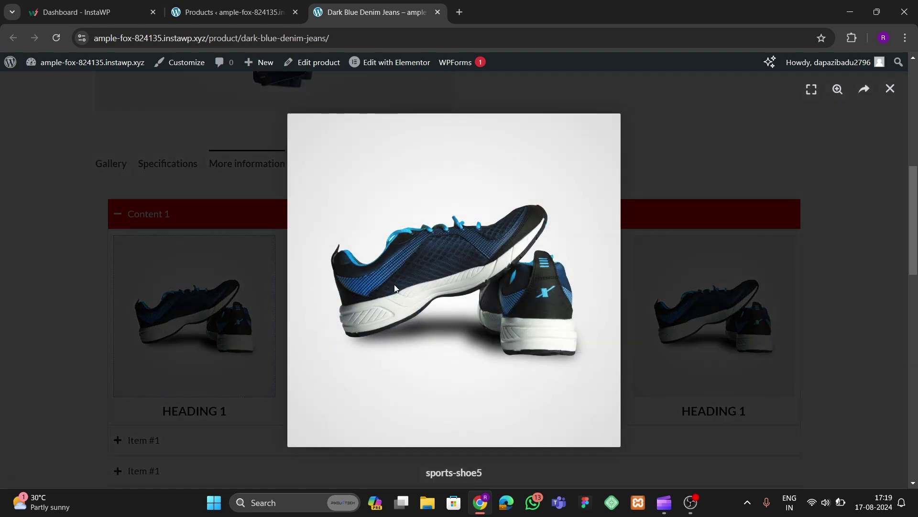
pyautogui.click(755, 154)
# Step: Expand the Item #1 sections of the More information accordion one after another to view their contents
pyautogui.scroll(-2, 239, 364)
pyautogui.click(184, 352)
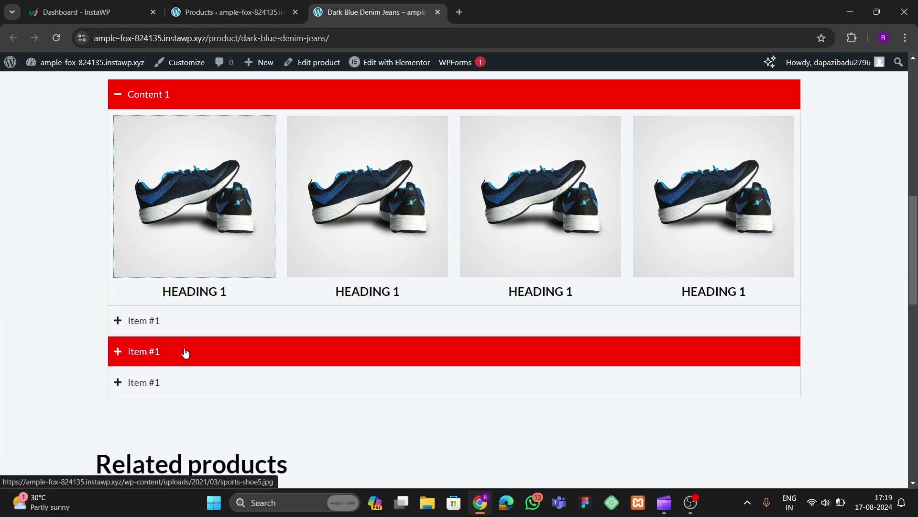
pyautogui.scroll(3, 182, 287)
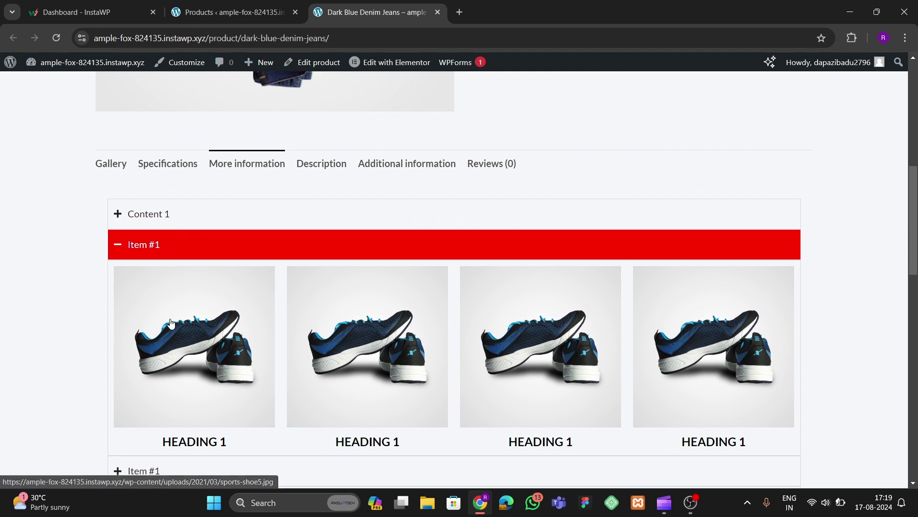
pyautogui.click(186, 247)
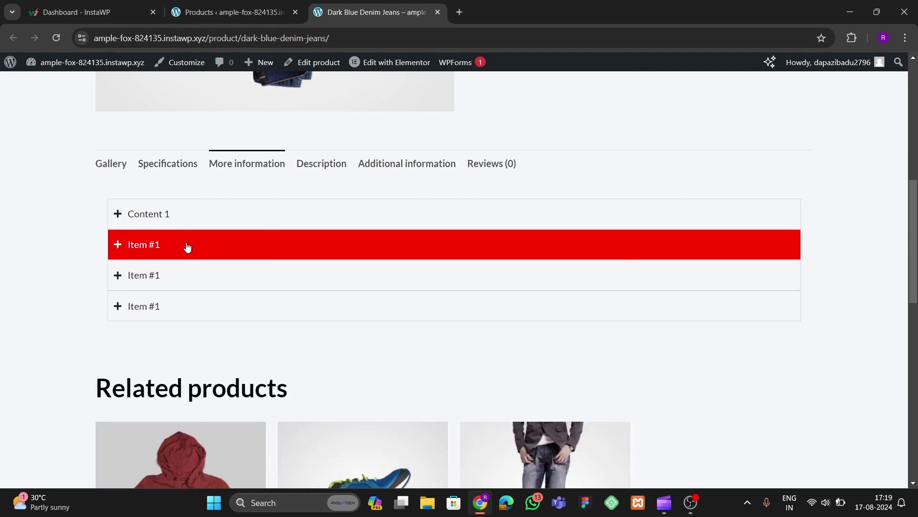
pyautogui.click(176, 285)
pyautogui.scroll(-2, 175, 286)
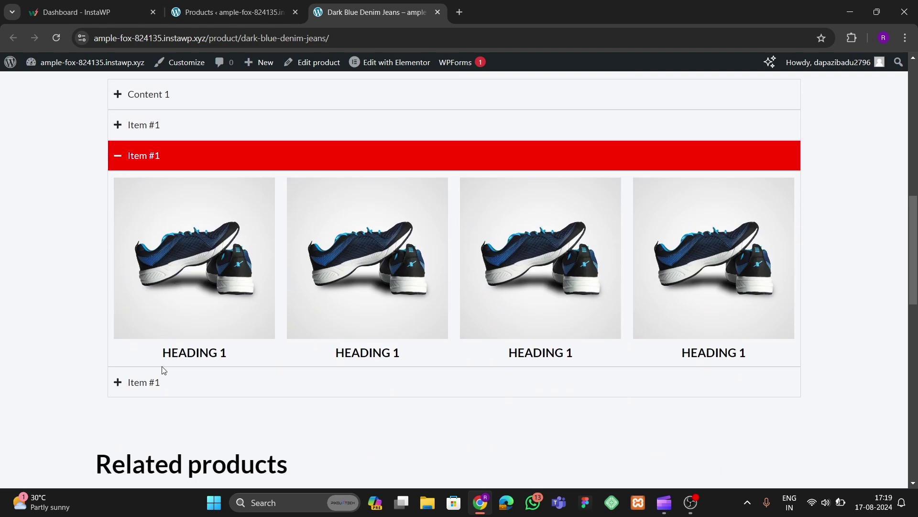
pyautogui.click(165, 378)
pyautogui.scroll(2, 168, 335)
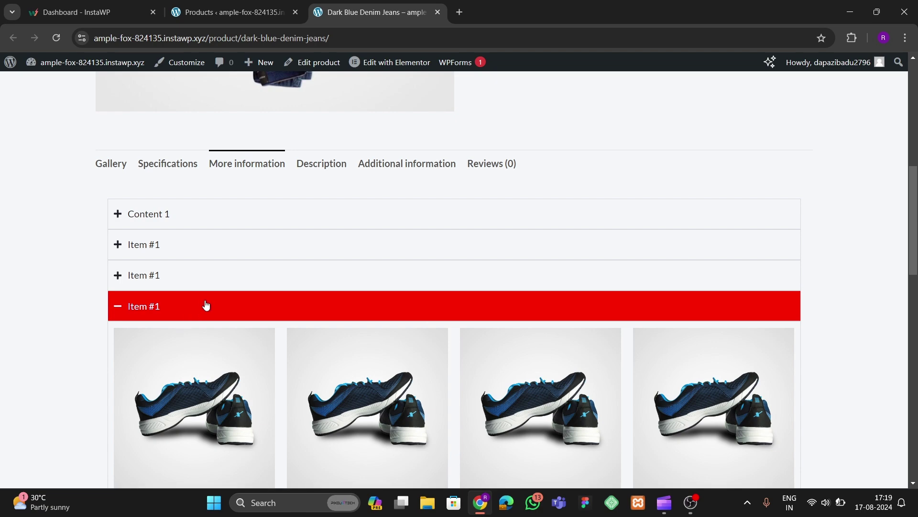
pyautogui.scroll(2, 211, 307)
pyautogui.scroll(6, 203, 252)
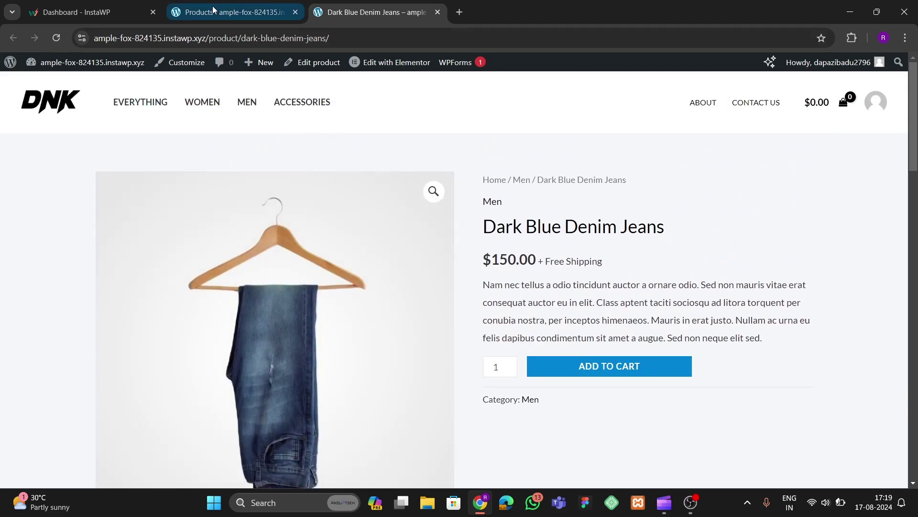
# Step: Switch to the WordPress admin and view the installed themes
pyautogui.click(212, 10)
pyautogui.scroll(-5, 47, 287)
pyautogui.moveTo(40, 306)
pyautogui.moveTo(38, 375)
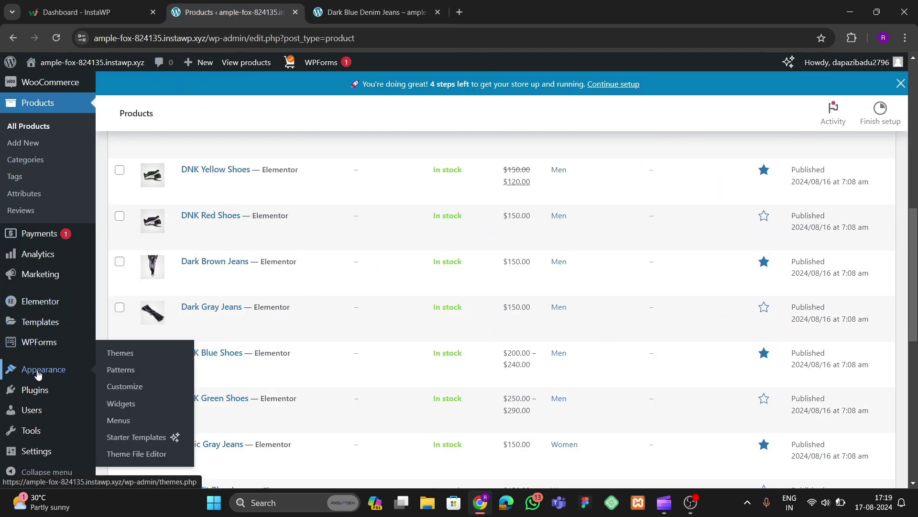
pyautogui.click(118, 354)
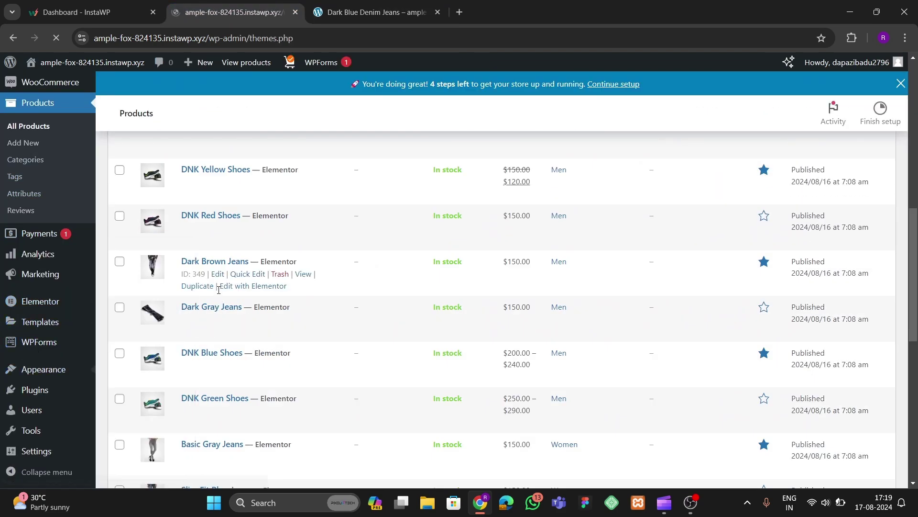
pyautogui.scroll(-3, 217, 294)
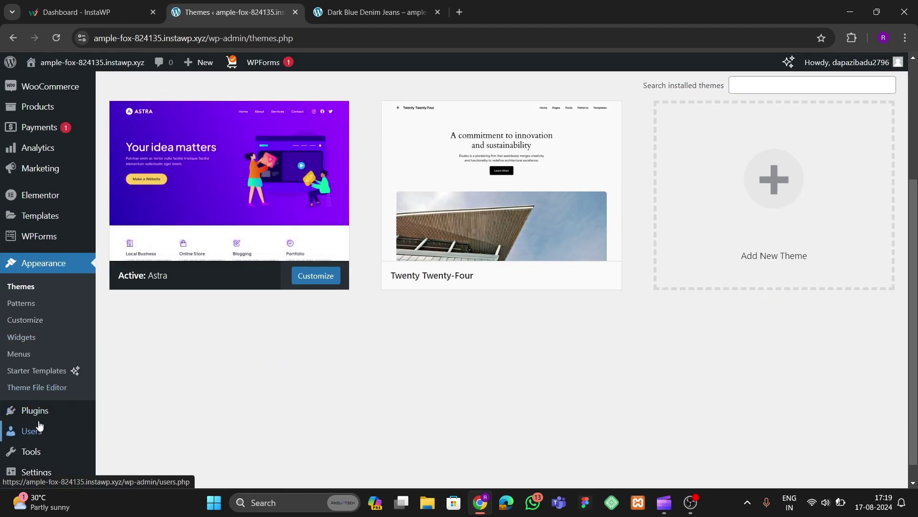
# Step: Go from the installed plugins to adding a new plugin and search for "tabs responsive"
pyautogui.moveTo(35, 410)
pyautogui.click(134, 402)
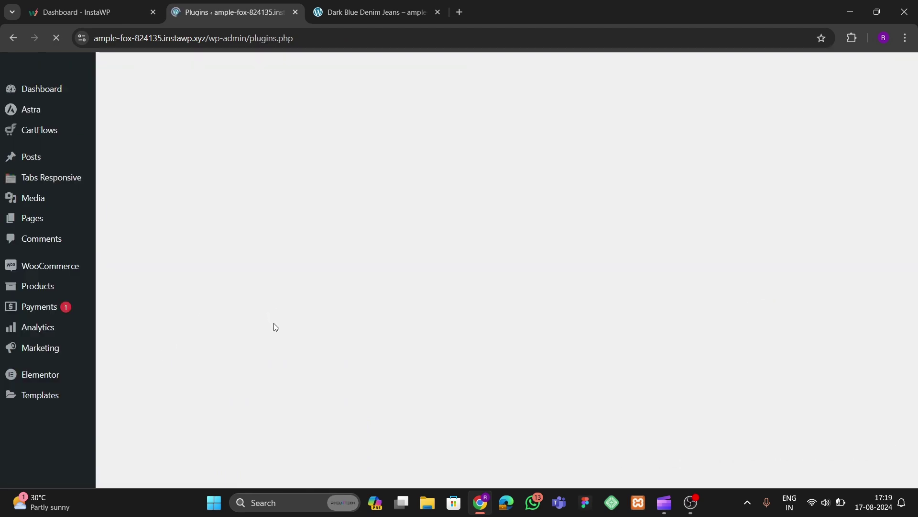
pyautogui.scroll(-7, 279, 313)
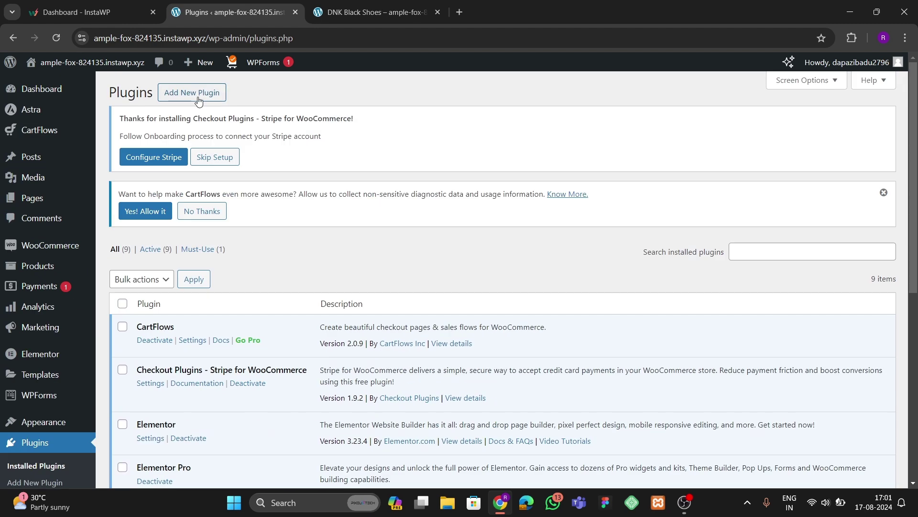
pyautogui.click(198, 97)
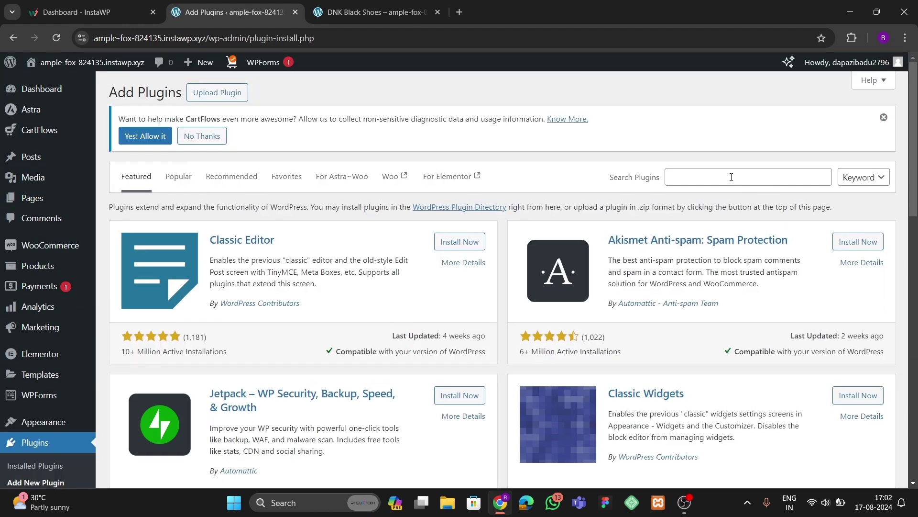
pyautogui.click(720, 178)
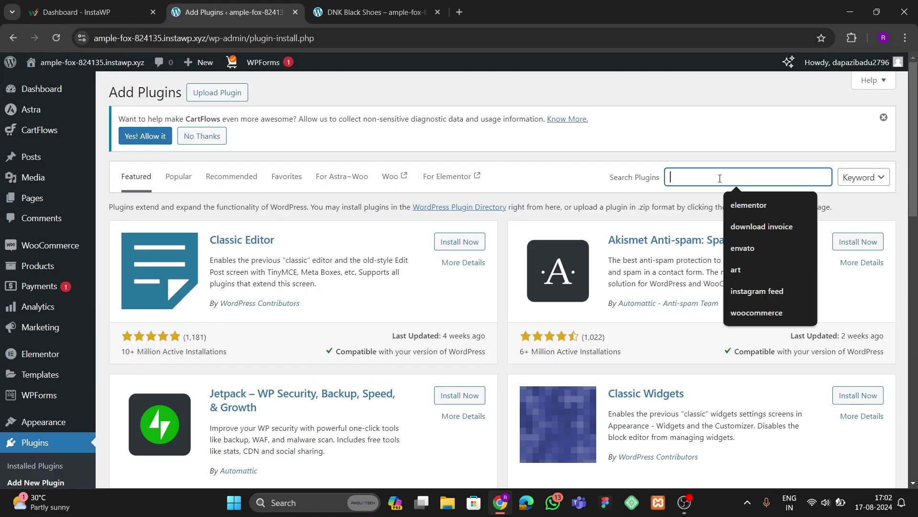
pyautogui.write('tabs responsive')
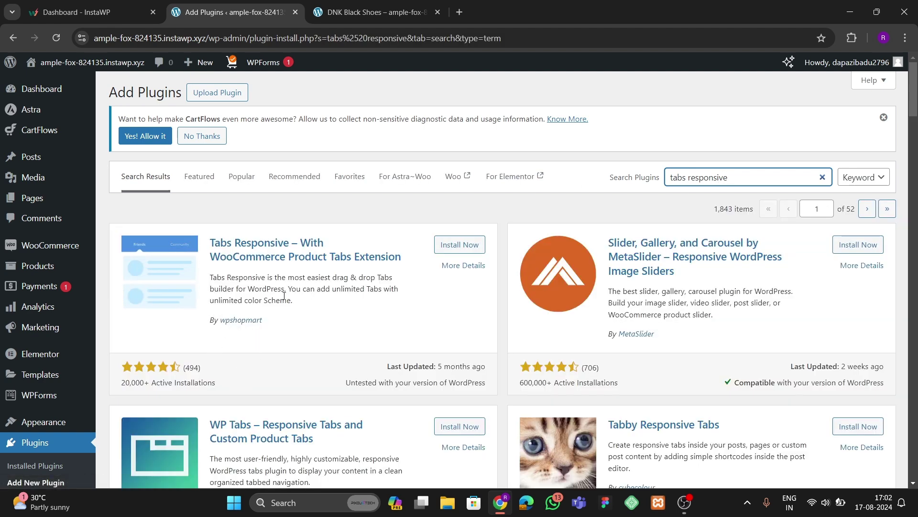
# Step: Install and activate the plugin "Tabs Responsive – With WooCommerce Product Tabs Extension"
pyautogui.click(456, 249)
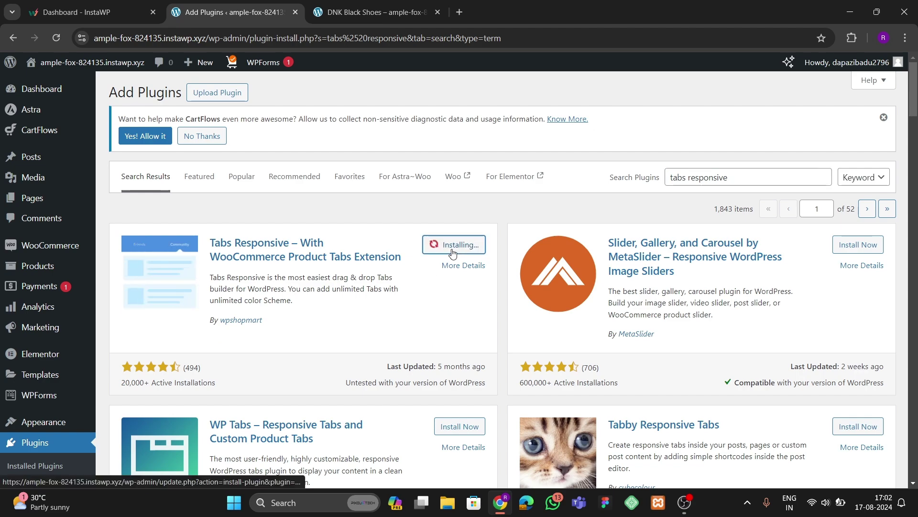
pyautogui.scroll(-2, 294, 297)
pyautogui.scroll(2, 295, 299)
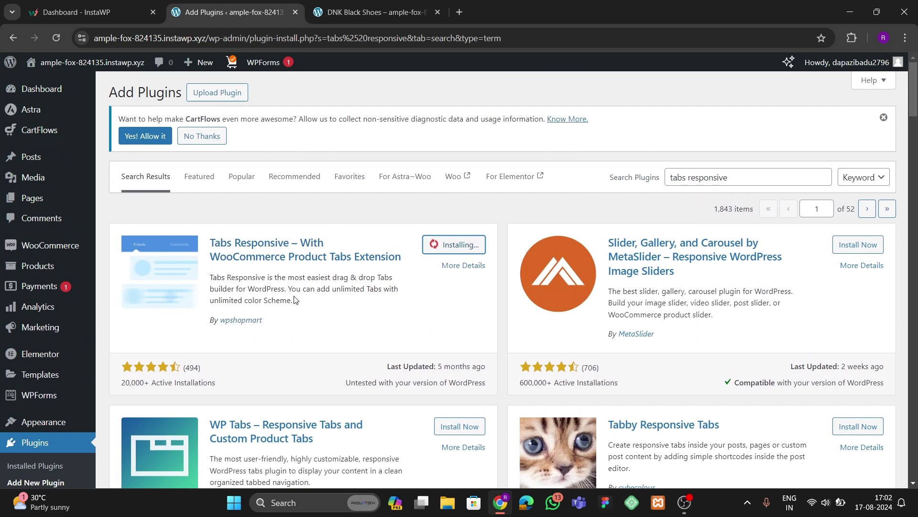
pyautogui.scroll(-1, 294, 299)
pyautogui.scroll(1, 292, 297)
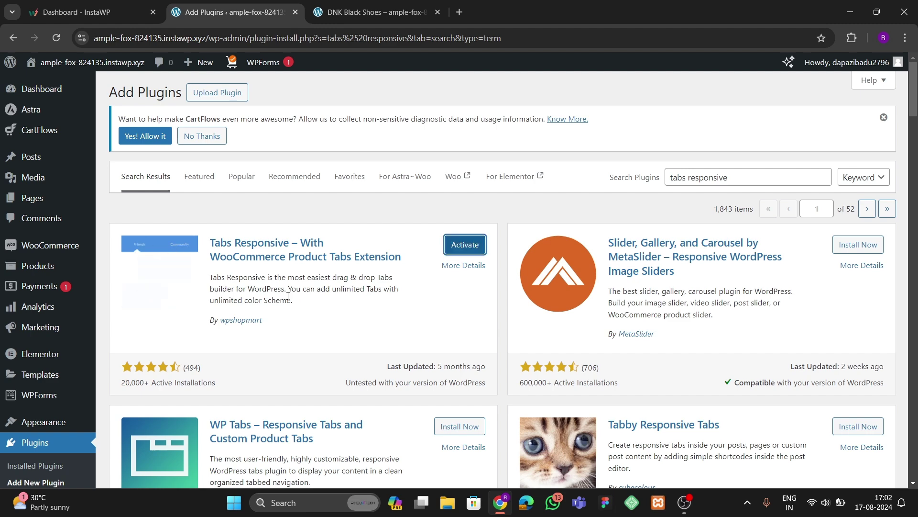
pyautogui.scroll(-2, 287, 297)
pyautogui.scroll(2, 285, 301)
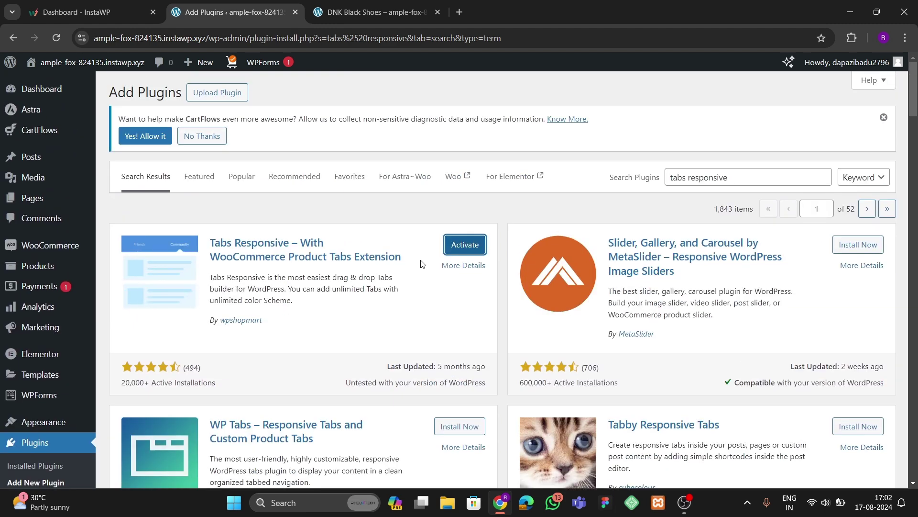
pyautogui.click(472, 250)
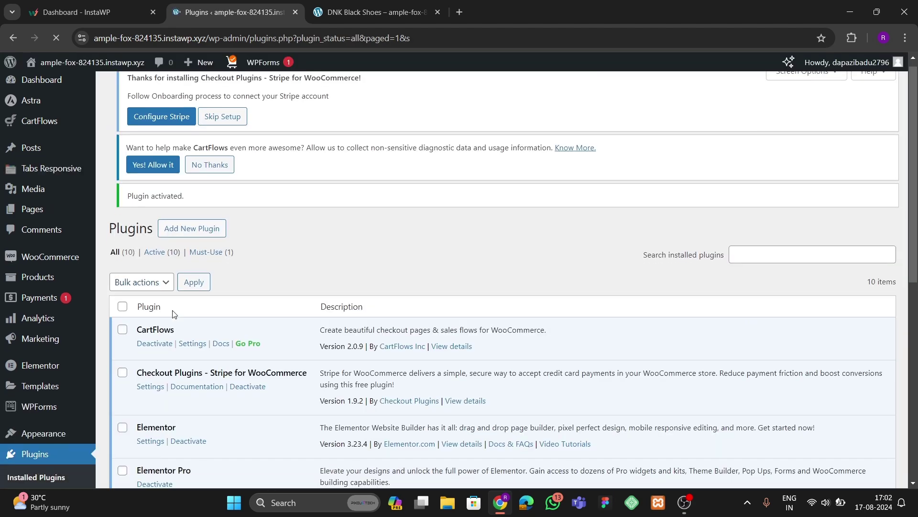
# Step: Open the Tabs Responsive plugin's list of all tabs and start a new tabs entry
pyautogui.scroll(-2, 200, 307)
pyautogui.scroll(3, 200, 307)
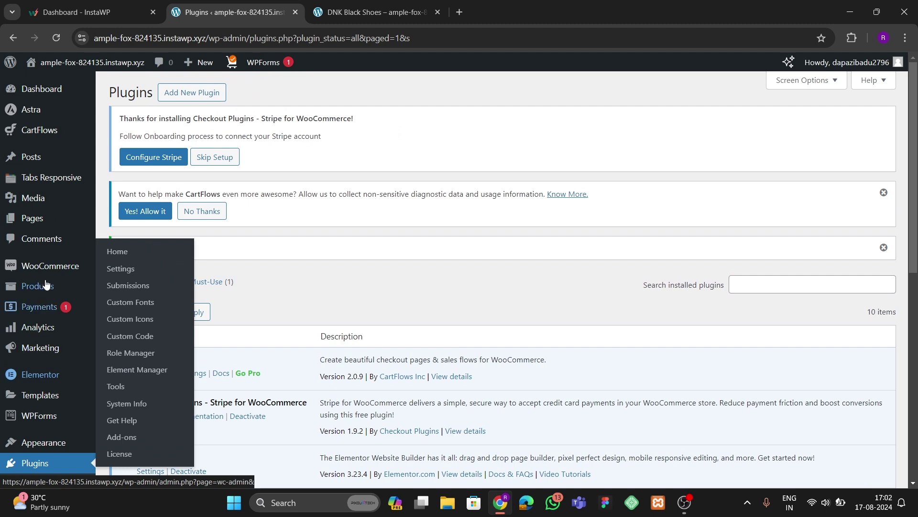
pyautogui.moveTo(40, 184)
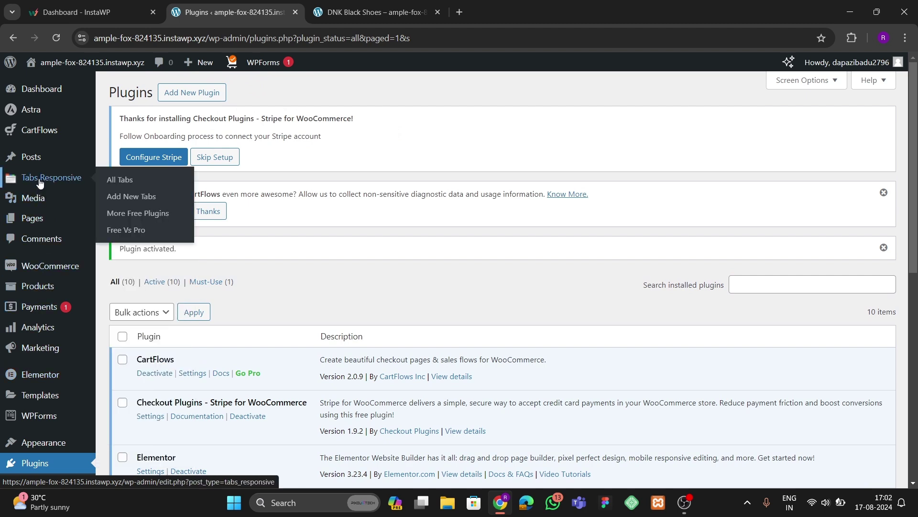
pyautogui.click(116, 180)
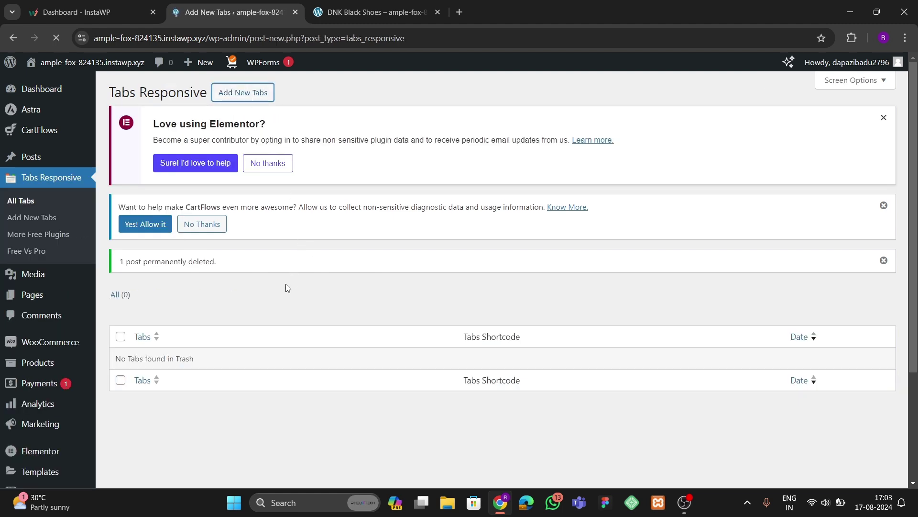
pyautogui.scroll(-8, 269, 304)
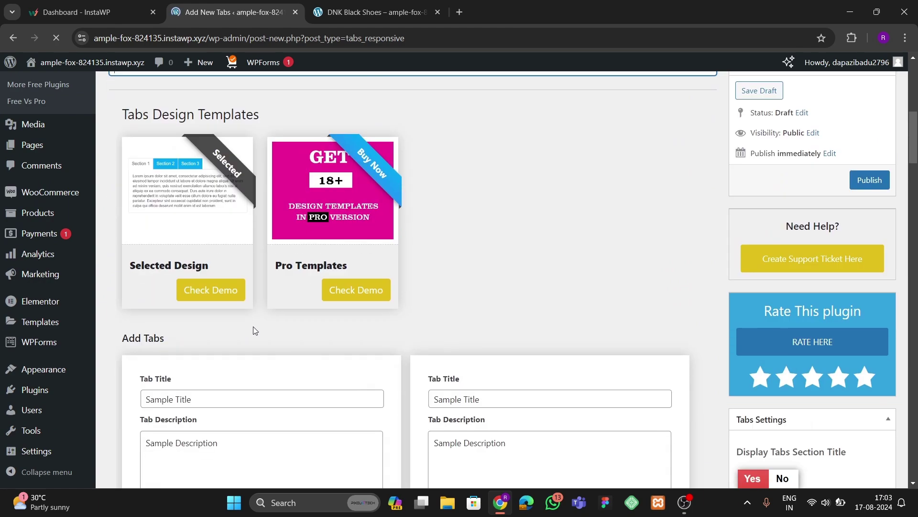
# Step: Look over the design templates and sample tabs, and title the new tabs entry "extra information"
pyautogui.scroll(-3, 255, 330)
pyautogui.scroll(-3, 255, 330)
pyautogui.scroll(4, 254, 328)
pyautogui.scroll(-2, 254, 328)
pyautogui.scroll(2, 254, 326)
pyautogui.scroll(5, 254, 326)
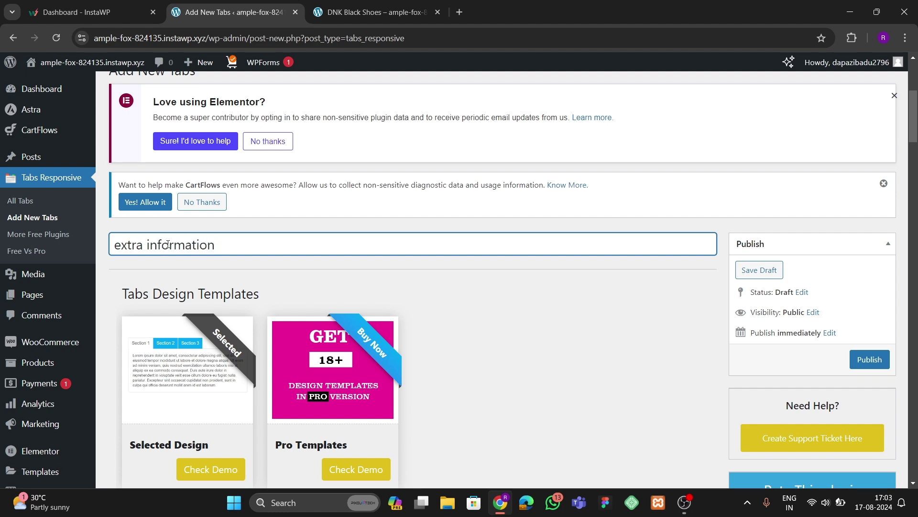
# Step: Delete all three sample tabs from the new tabs entry
pyautogui.scroll(-7, 163, 244)
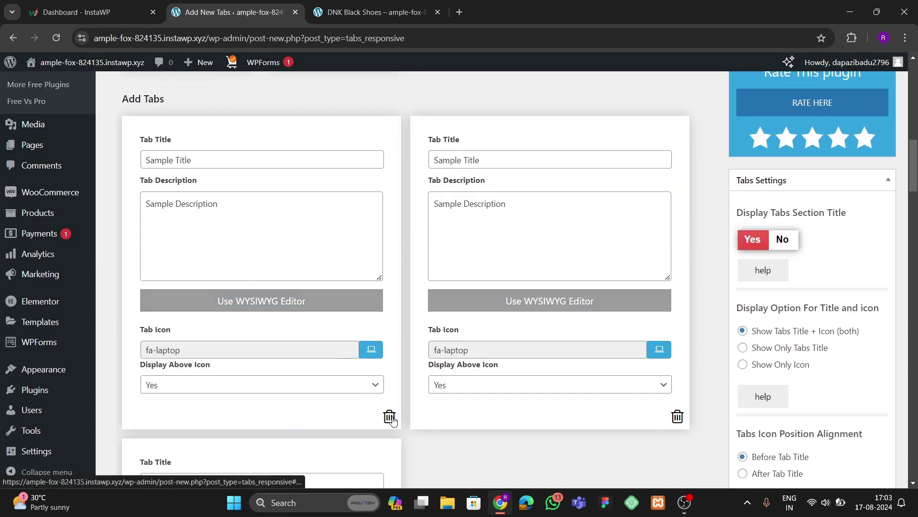
pyautogui.click(389, 416)
pyautogui.click(511, 113)
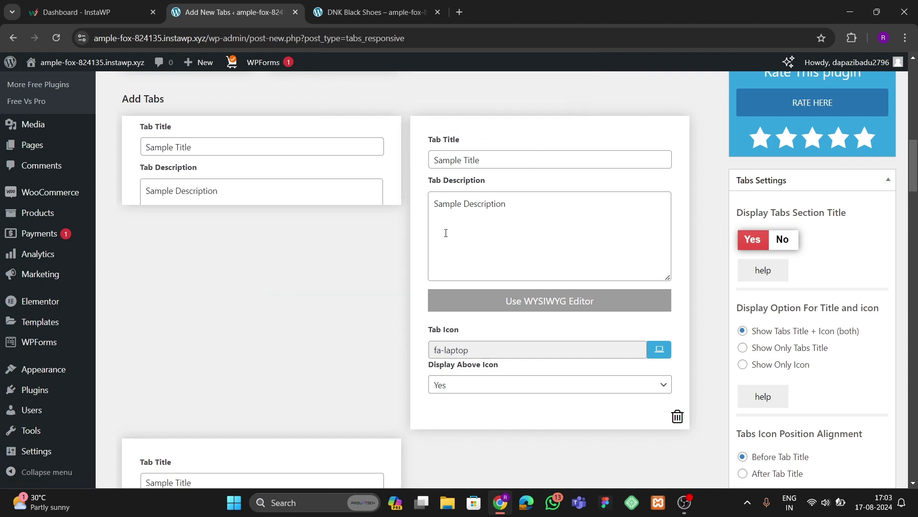
pyautogui.click(677, 416)
pyautogui.click(509, 112)
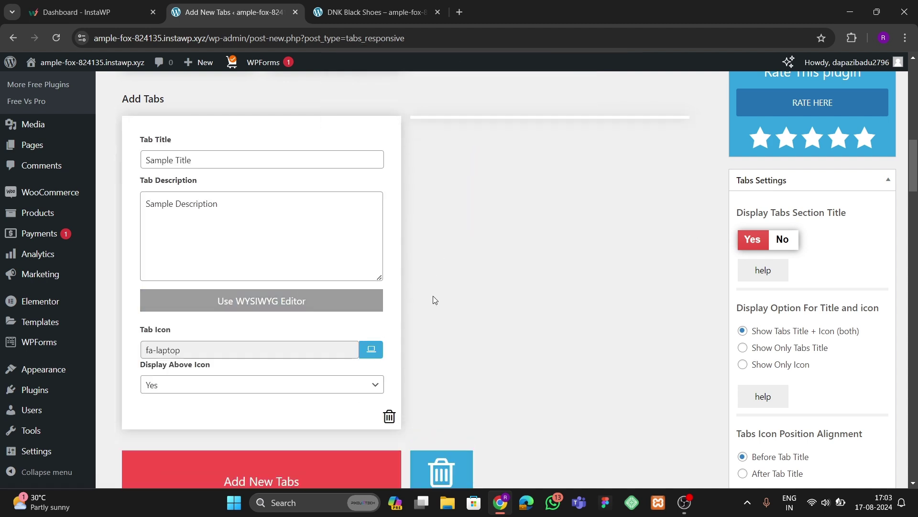
pyautogui.click(390, 416)
pyautogui.click(510, 112)
# Step: Examine the entry's shortcode section and the Tabs Settings, including the title and icon display, tab style and colour options
pyautogui.scroll(10, 283, 273)
pyautogui.scroll(-7, 507, 282)
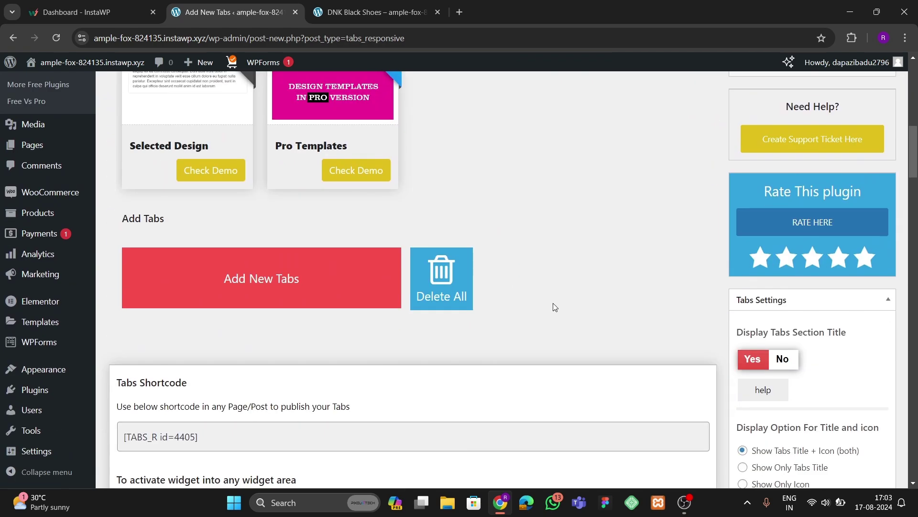
pyautogui.scroll(-4, 826, 293)
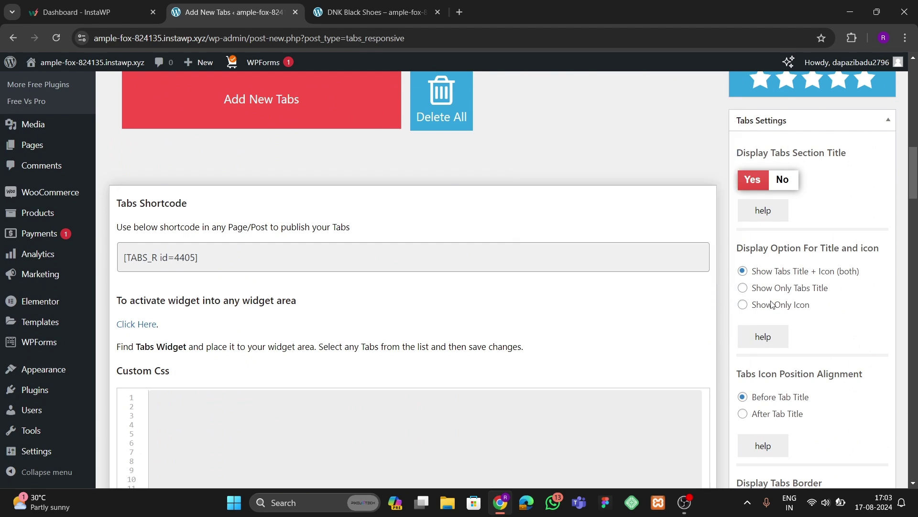
pyautogui.scroll(-4, 785, 347)
pyautogui.moveTo(783, 365)
pyautogui.scroll(-4, 783, 365)
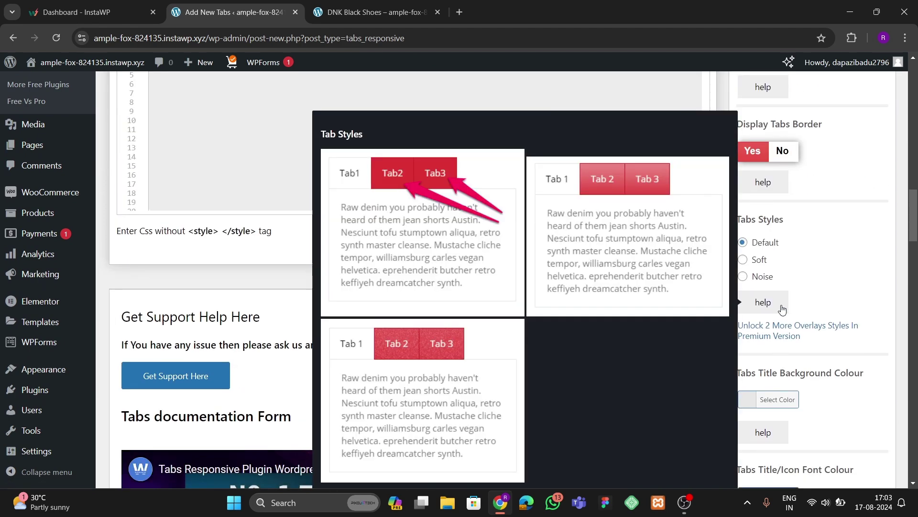
pyautogui.scroll(-4, 790, 359)
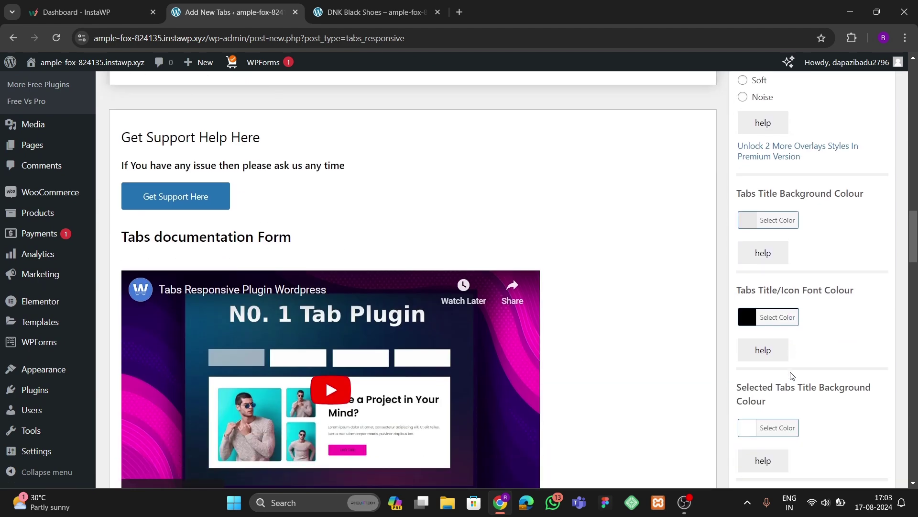
pyautogui.scroll(-10, 773, 371)
pyautogui.scroll(10, 207, 309)
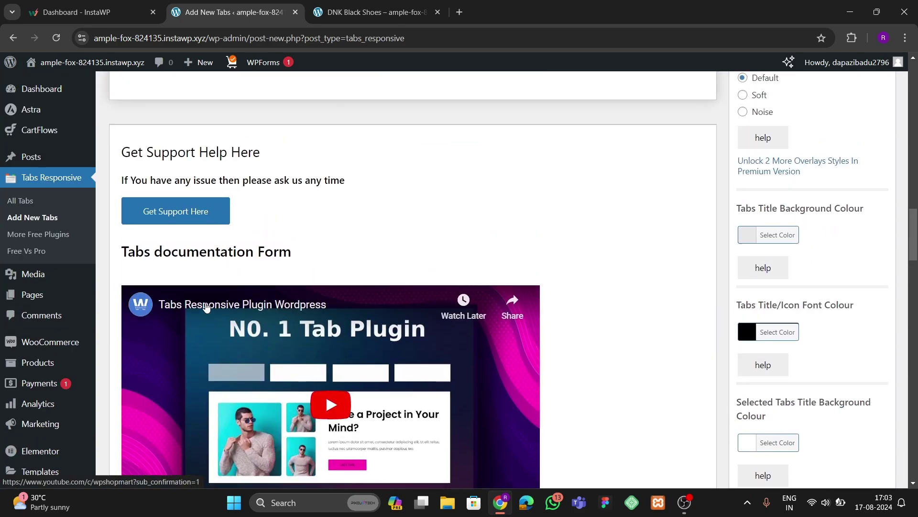
pyautogui.scroll(15, 206, 307)
pyautogui.scroll(-5, 206, 307)
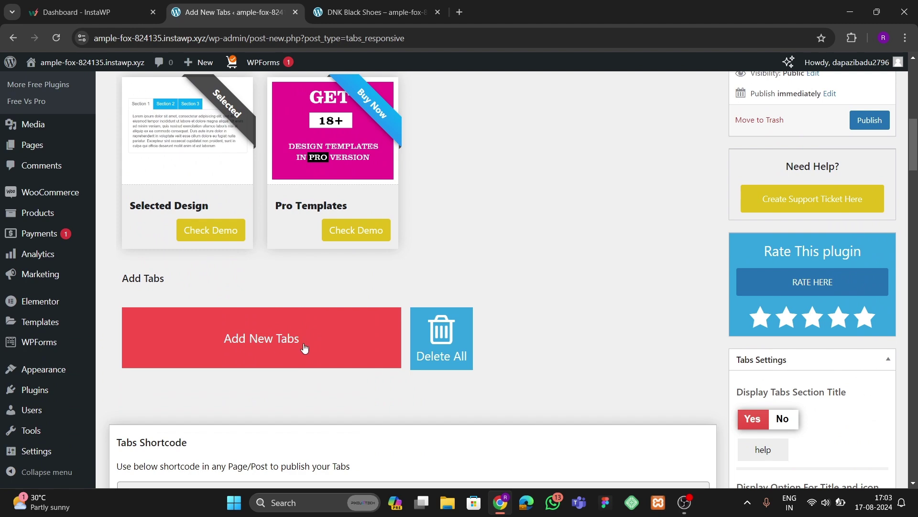
# Step: Add a new tab to the entry and title it "extra info"
pyautogui.click(304, 347)
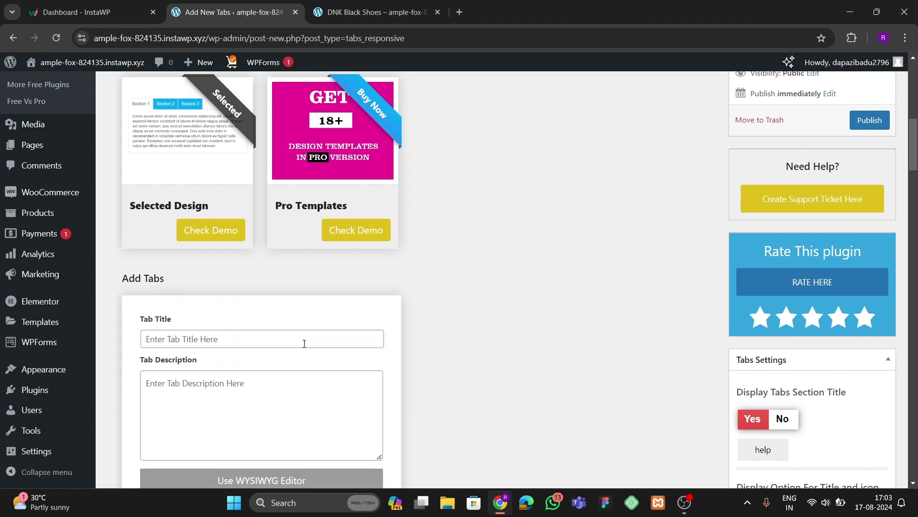
pyautogui.scroll(-2, 238, 300)
pyautogui.click(190, 218)
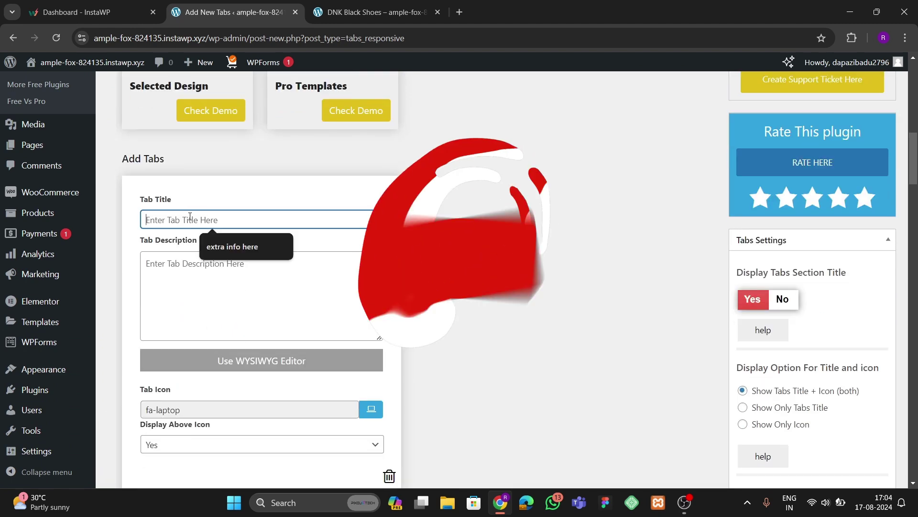
pyautogui.write('extra info')
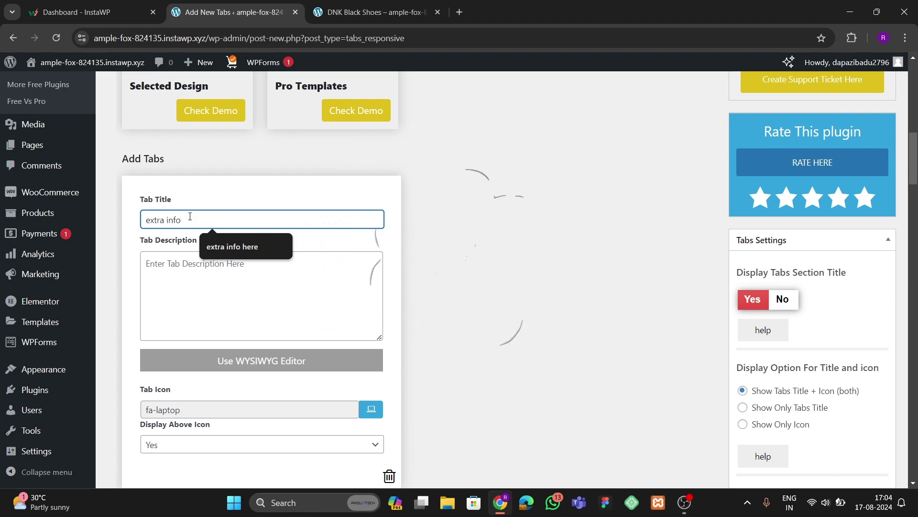
# Step: Set the extra info tab's icon to fa-angle-down
pyautogui.scroll(-5, 286, 281)
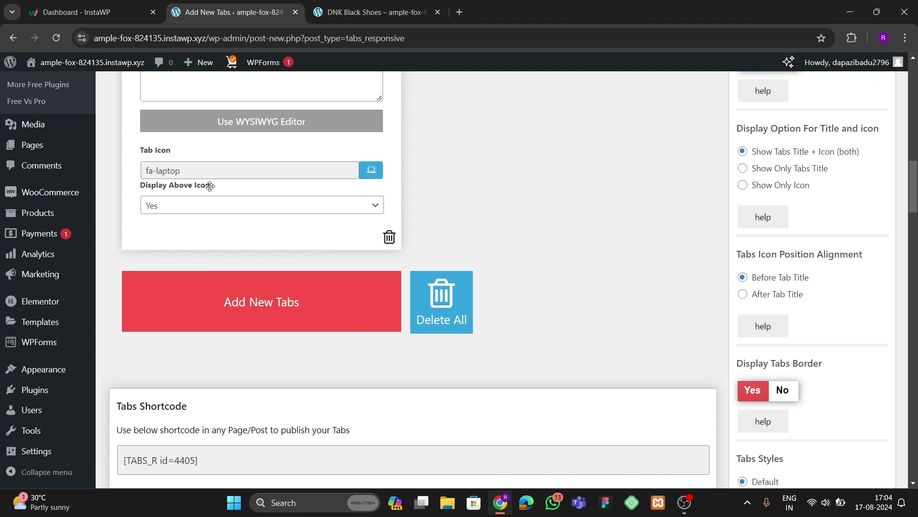
pyautogui.click(215, 171)
pyautogui.scroll(-1, 246, 359)
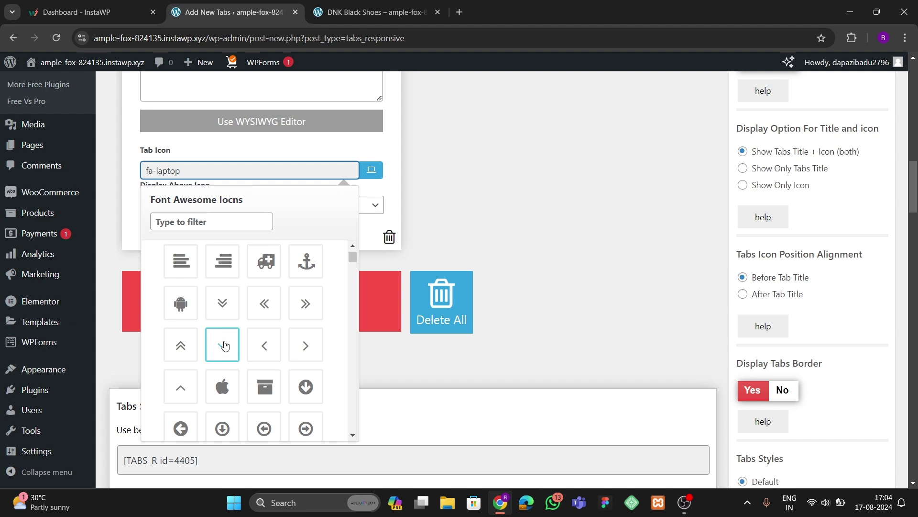
pyautogui.click(232, 361)
pyautogui.click(493, 215)
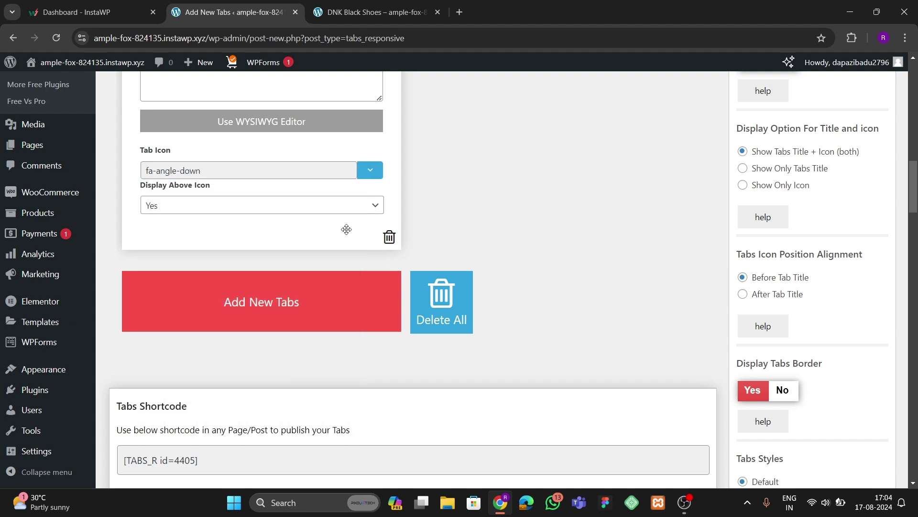
# Step: Publish the "extra information" tabs entry
pyautogui.scroll(3, 365, 217)
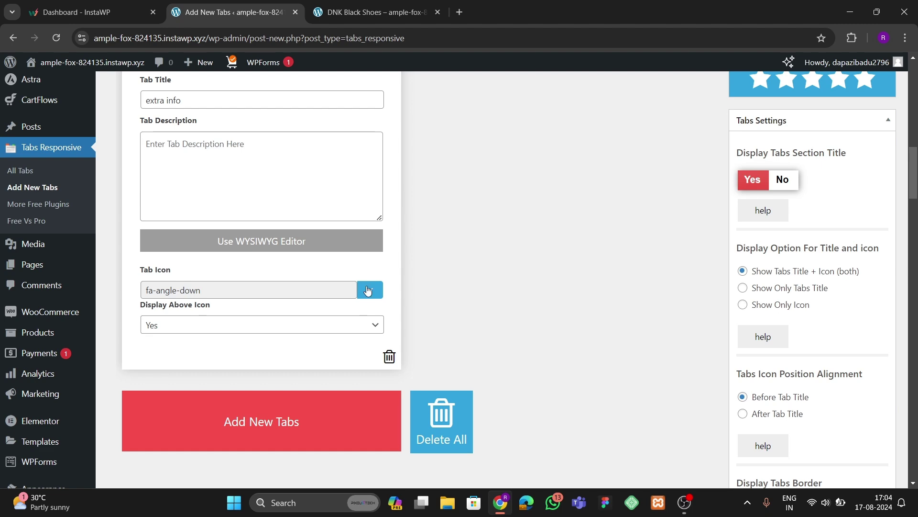
pyautogui.scroll(3, 335, 287)
pyautogui.scroll(7, 655, 297)
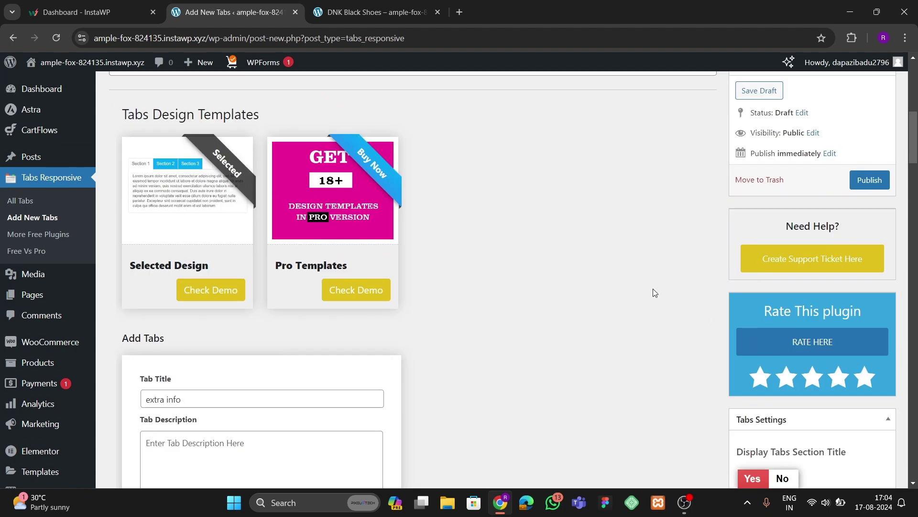
pyautogui.click(870, 300)
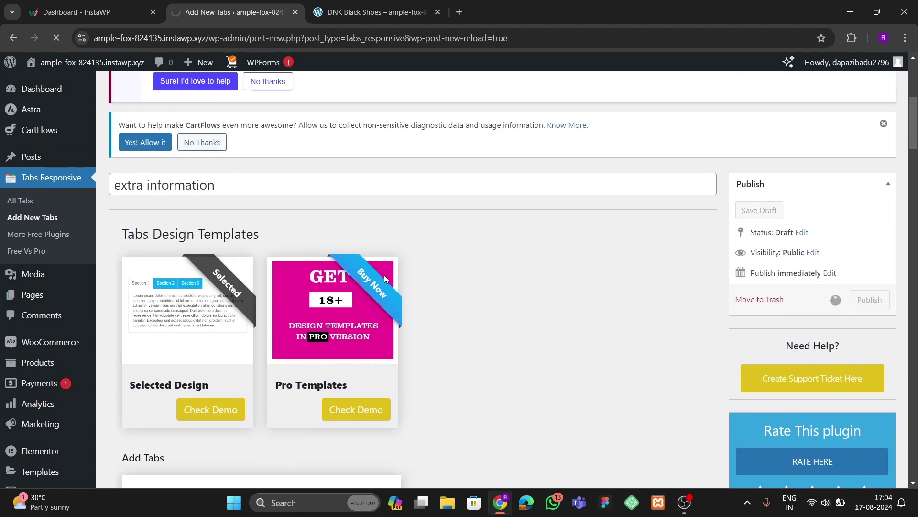
pyautogui.scroll(1, 25, 299)
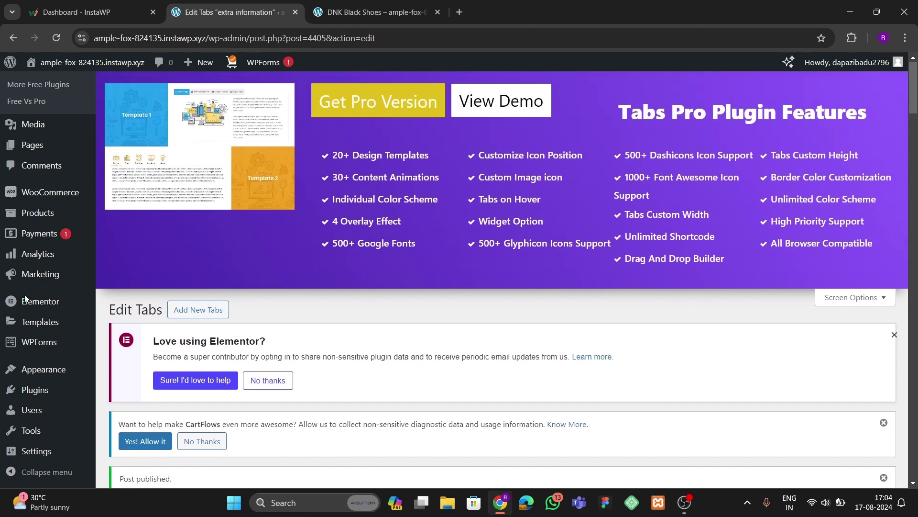
# Step: From the list of all products, view Dark Blue Denim Jeans in a new browser tab and close the DNK Black Shoes page
pyautogui.moveTo(41, 367)
pyautogui.click(129, 366)
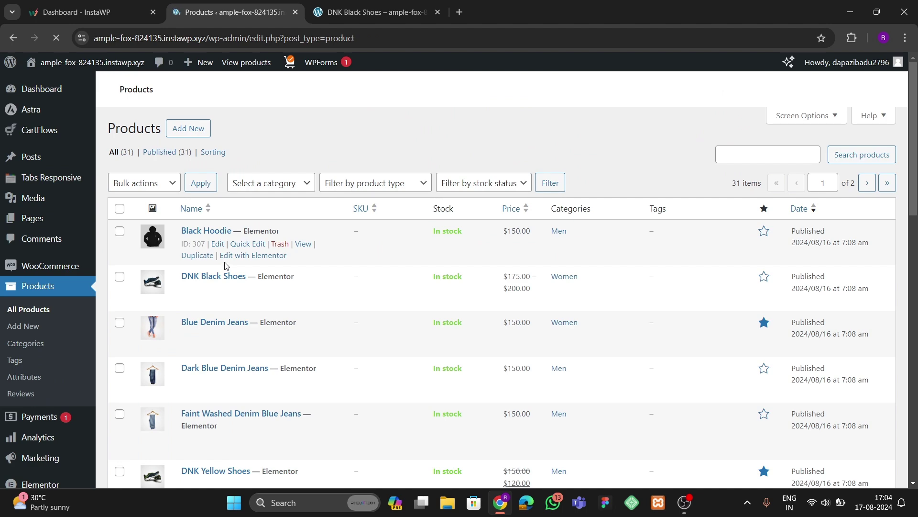
pyautogui.scroll(-2, 248, 278)
pyautogui.scroll(-3, 250, 282)
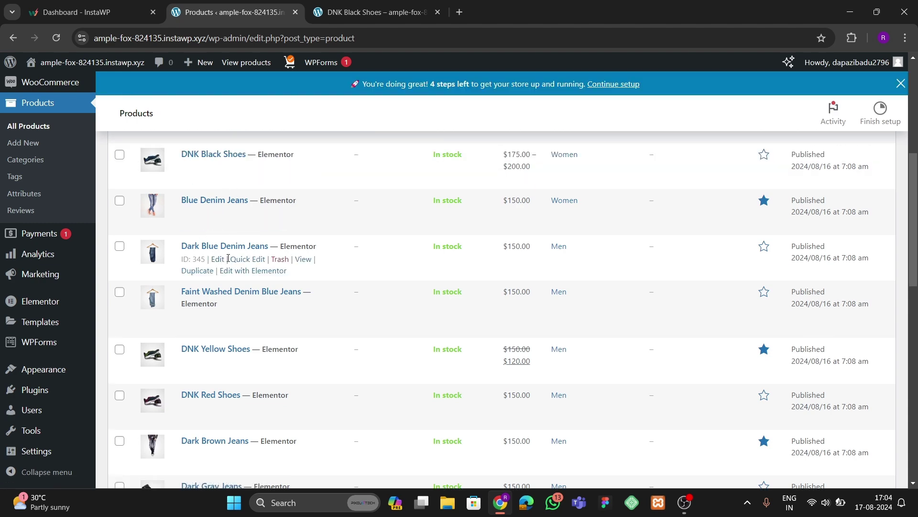
pyautogui.rightClick(300, 263)
pyautogui.click(337, 268)
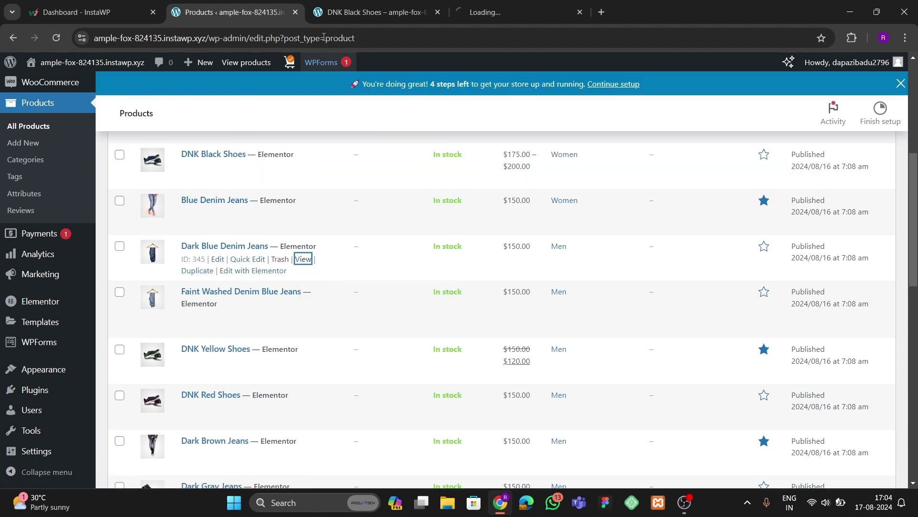
pyautogui.click(412, 13)
pyautogui.click(437, 12)
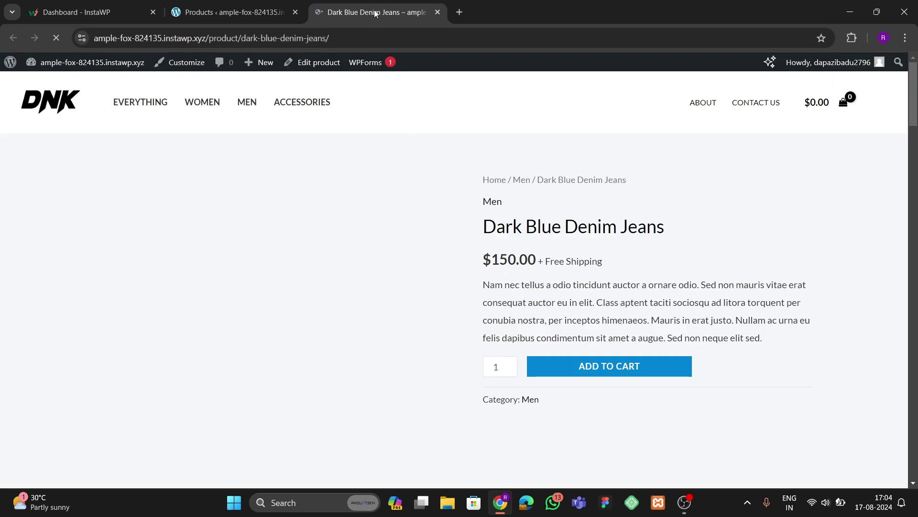
# Step: Examine the Description, Additional information and Reviews tabs on the Dark Blue Denim Jeans product page
pyautogui.scroll(-5, 413, 292)
pyautogui.scroll(-3, 414, 316)
pyautogui.scroll(3, 156, 200)
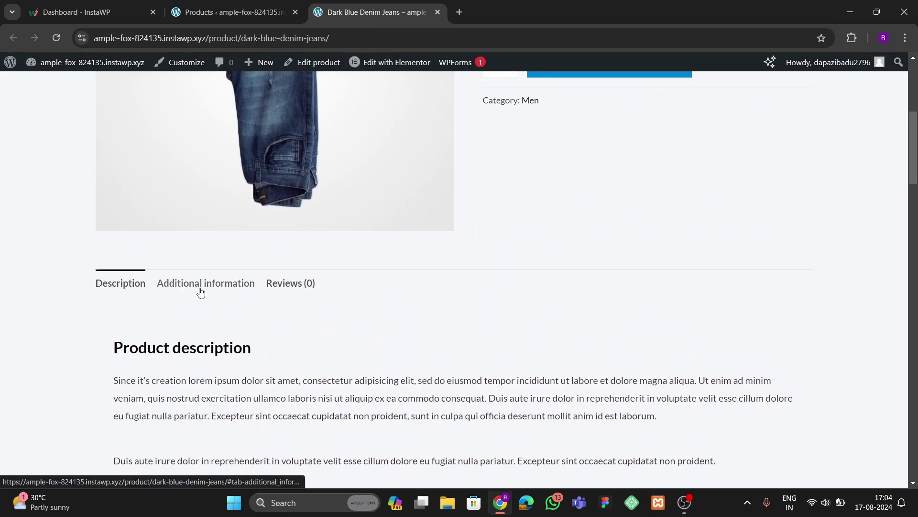
pyautogui.click(201, 293)
pyautogui.click(280, 286)
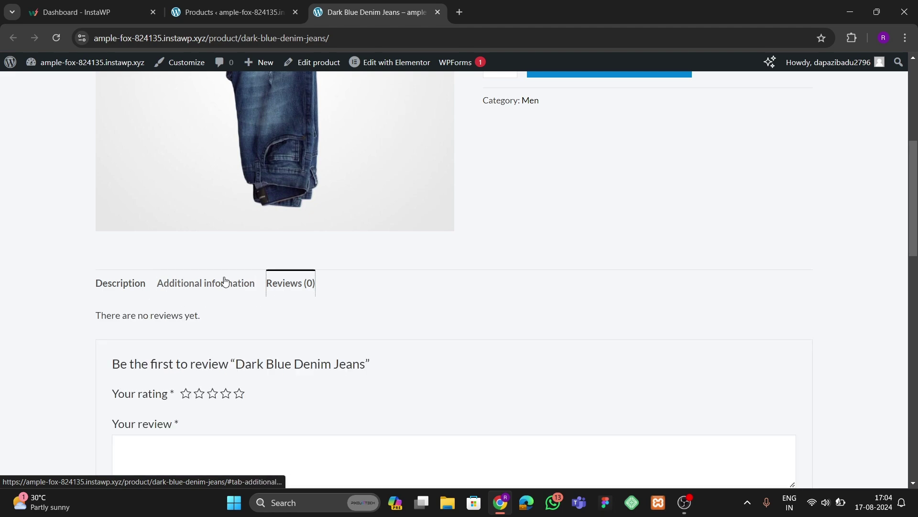
pyautogui.click(129, 282)
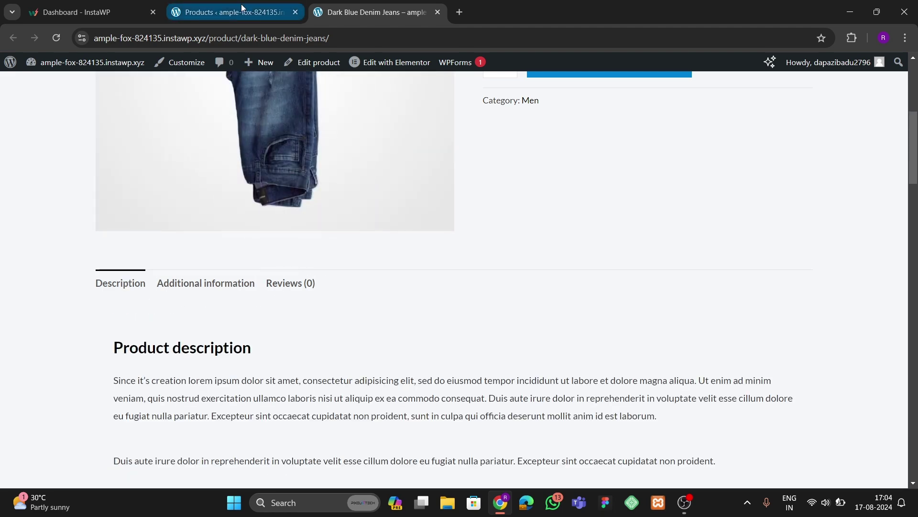
# Step: Return to the products list and open Dark Blue Denim Jeans for editing in a separate browser tab
pyautogui.click(229, 12)
pyautogui.rightClick(216, 259)
pyautogui.click(230, 264)
pyautogui.moveTo(479, 13); pyautogui.dragTo(301, 22)
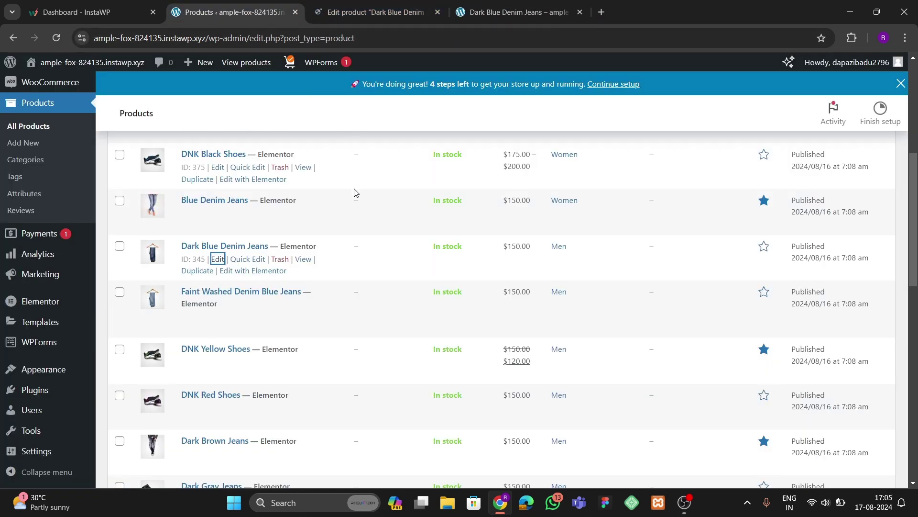
pyautogui.click(363, 12)
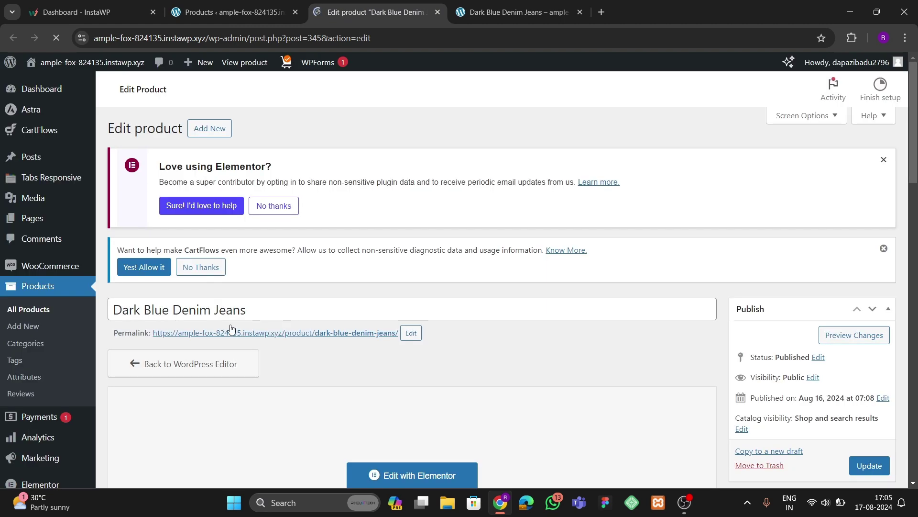
# Step: Add a custom tab field in the Tabs Responsive section of the product's data
pyautogui.scroll(-3, 231, 327)
pyautogui.scroll(-4, 230, 325)
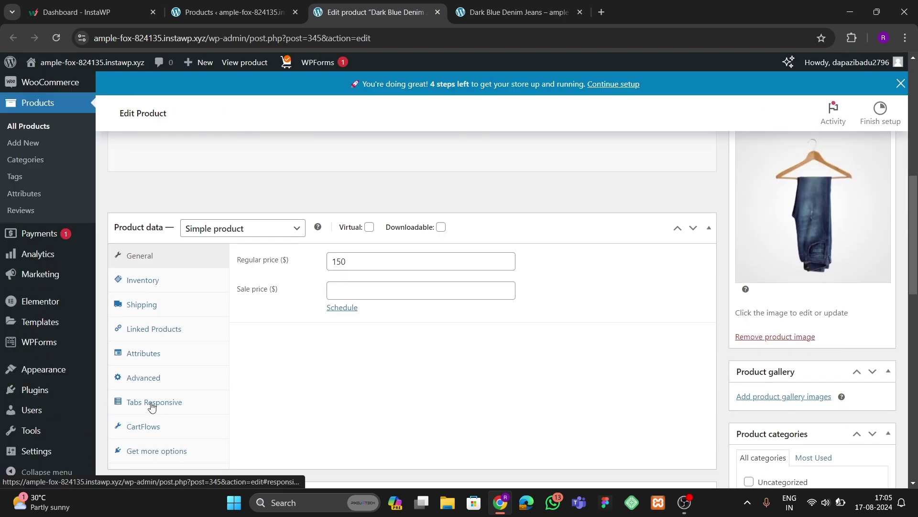
pyautogui.click(151, 407)
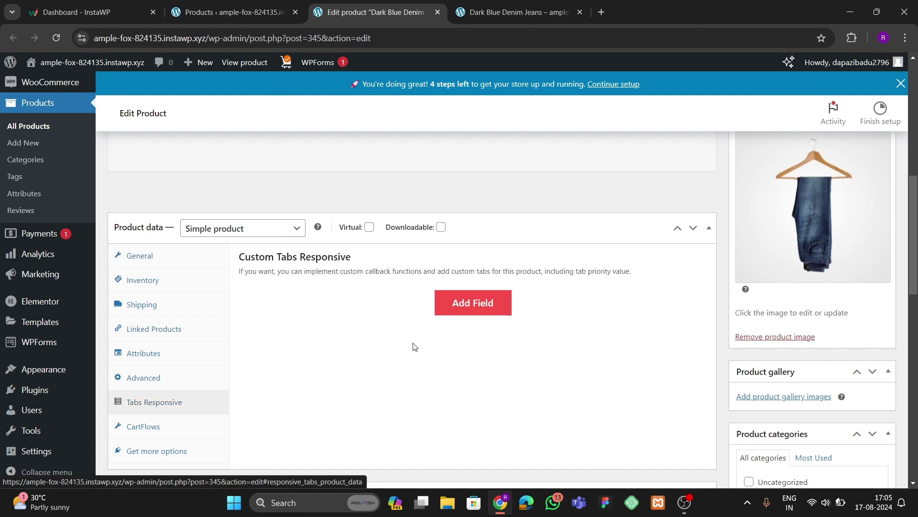
pyautogui.scroll(-1, 409, 347)
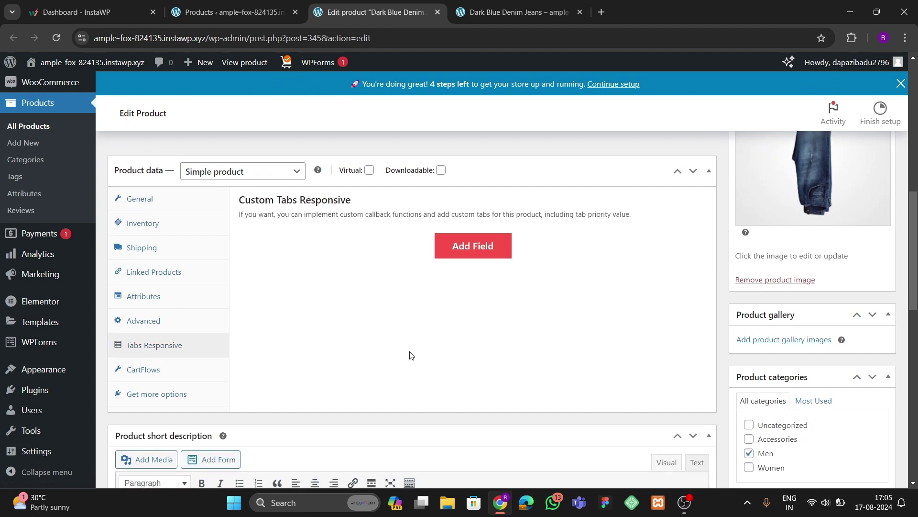
pyautogui.click(459, 247)
# Step: Set the new custom tab's title to "Gallery"
pyautogui.click(299, 284)
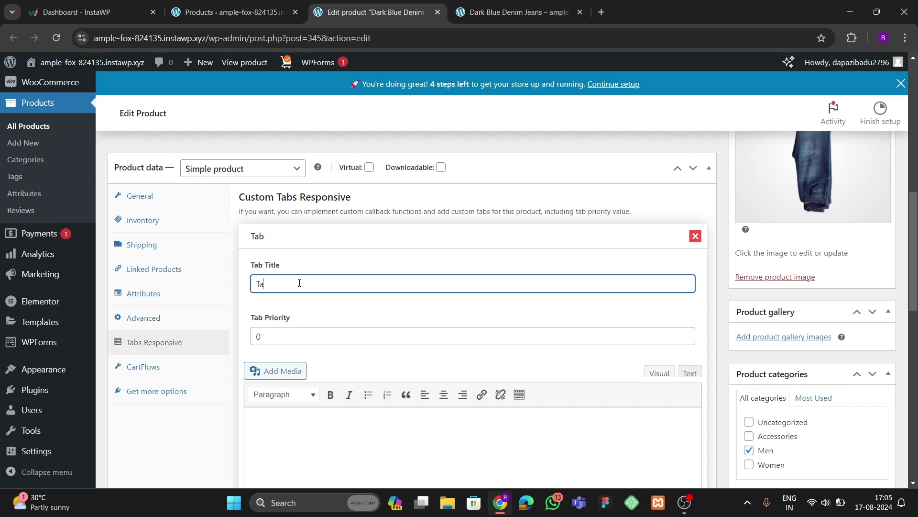
pyautogui.press('BackSpace')
pyautogui.press('BackSpace')
pyautogui.press('BackSpace')
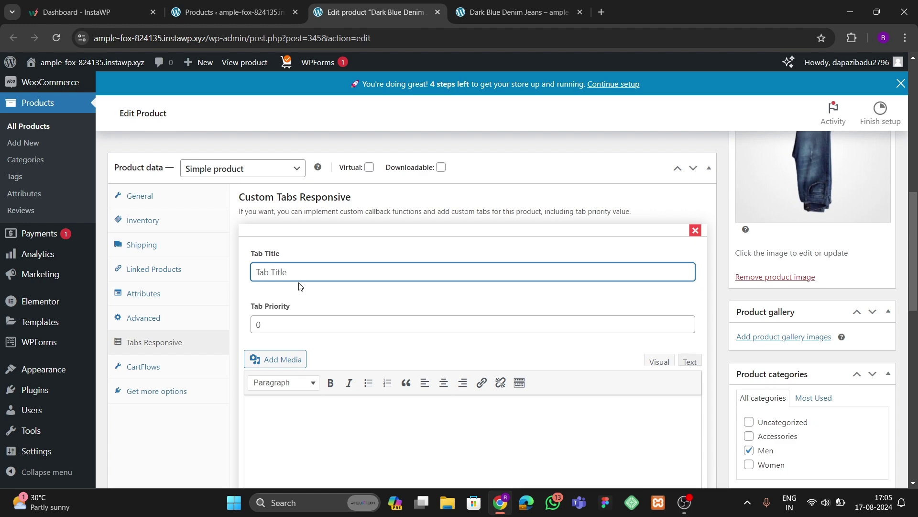
pyautogui.write('Gallery')
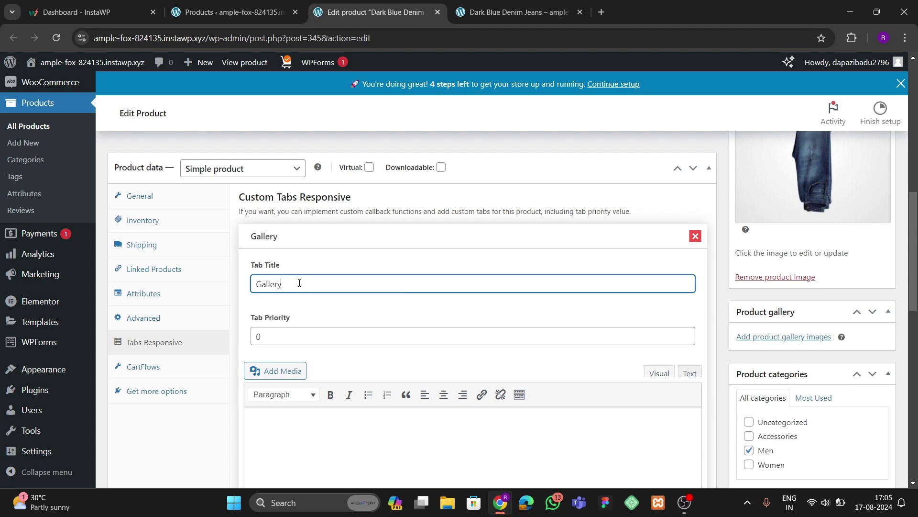
# Step: Collapse the Gallery tab field and add a second custom tab field below it
pyautogui.scroll(-4, 302, 282)
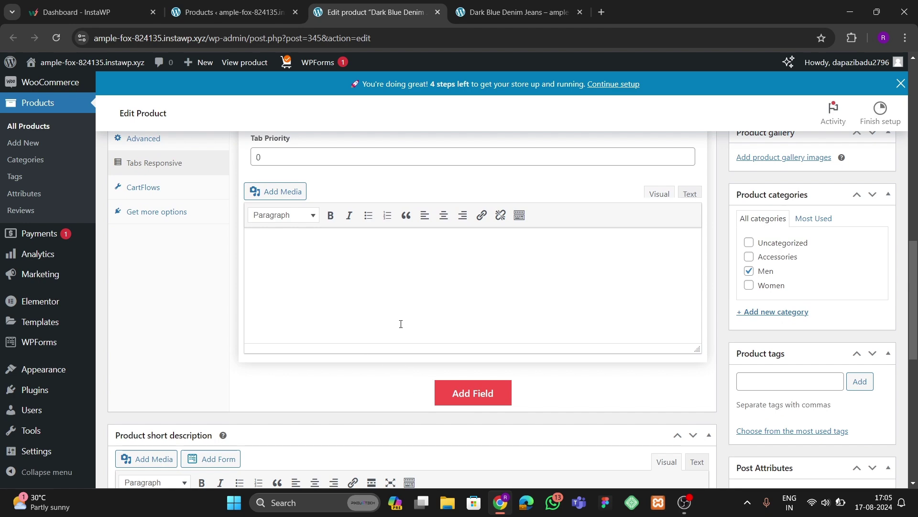
pyautogui.scroll(3, 401, 323)
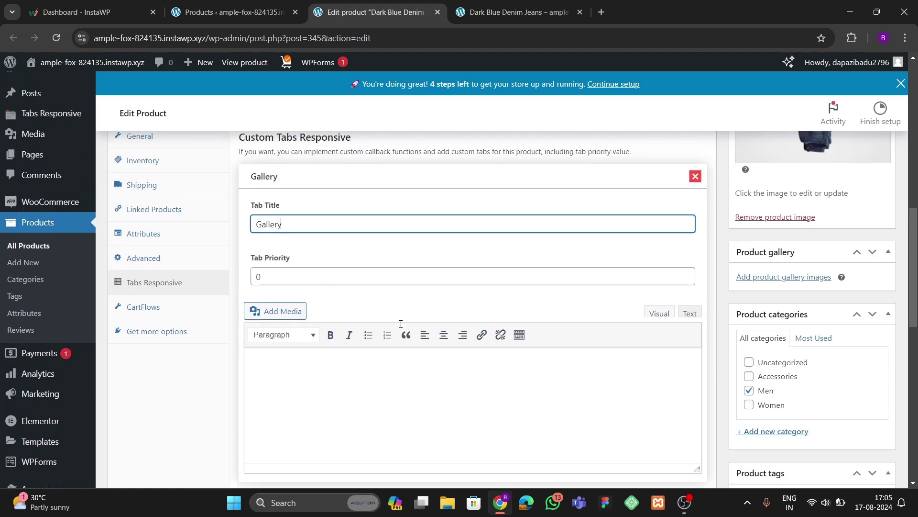
pyautogui.click(332, 182)
pyautogui.click(484, 227)
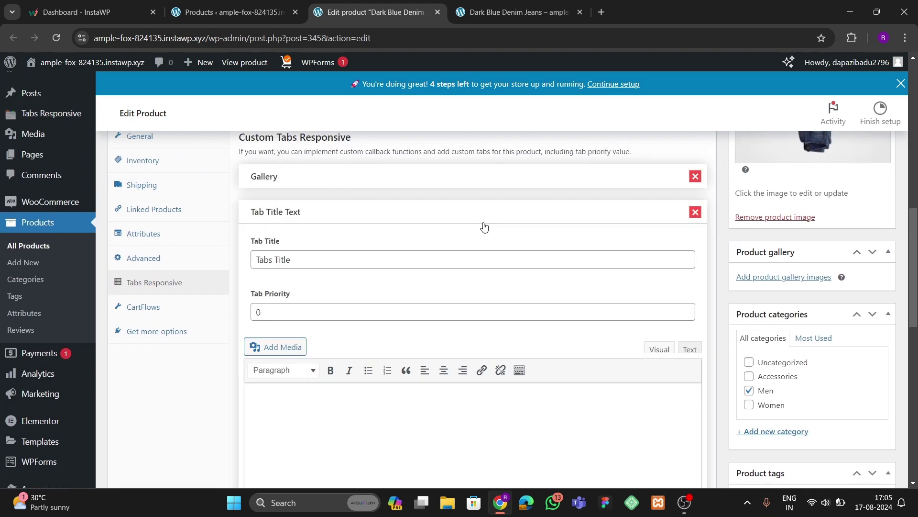
# Step: Replace the second custom tab's default title with "Specifications"
pyautogui.click(300, 259)
pyautogui.press('BackSpace')
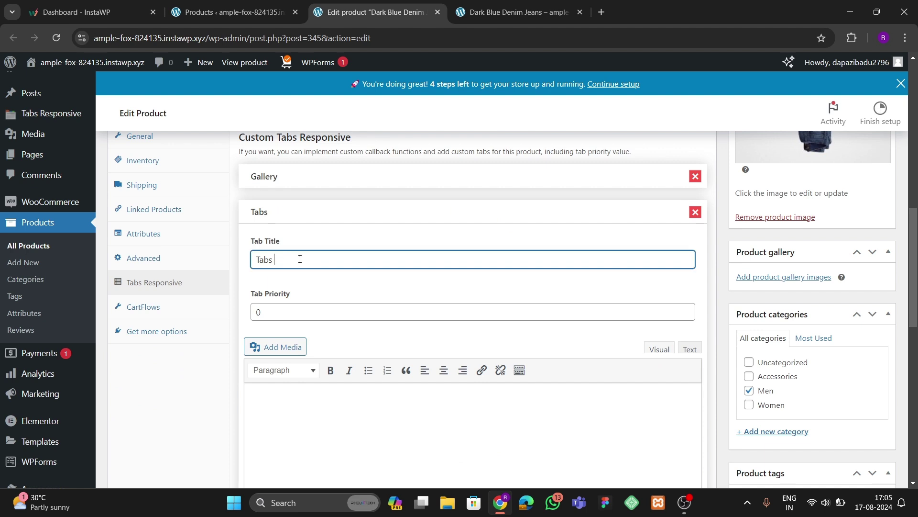
pyautogui.press('BackSpace')
pyautogui.write('Spec')
pyautogui.write('ifixcxca')
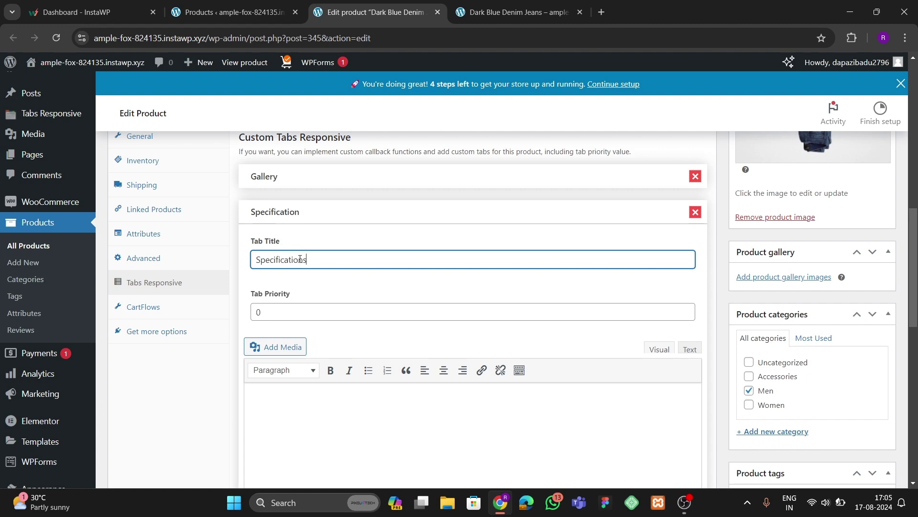
# Step: Fill the Specifications tab's content with several repeated copies of the paragraph from the product short description
pyautogui.scroll(-2, 315, 229)
pyautogui.click(320, 282)
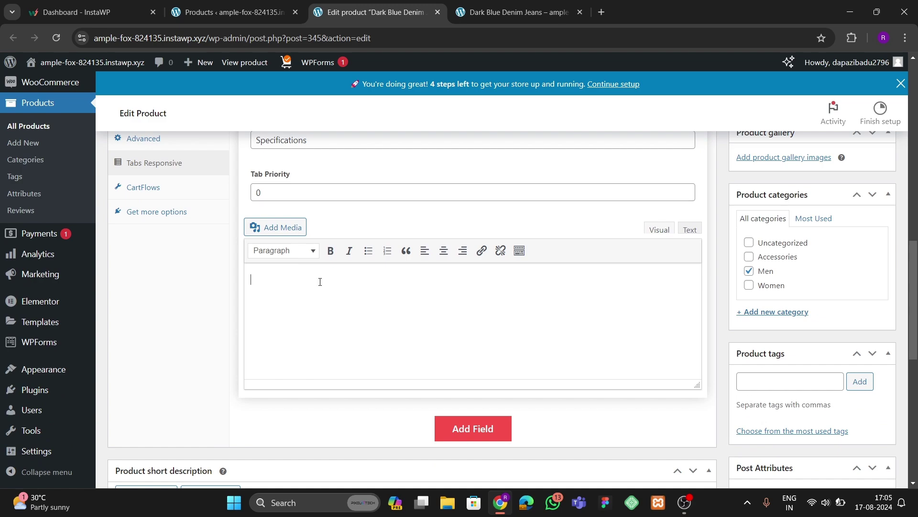
pyautogui.scroll(12, 320, 282)
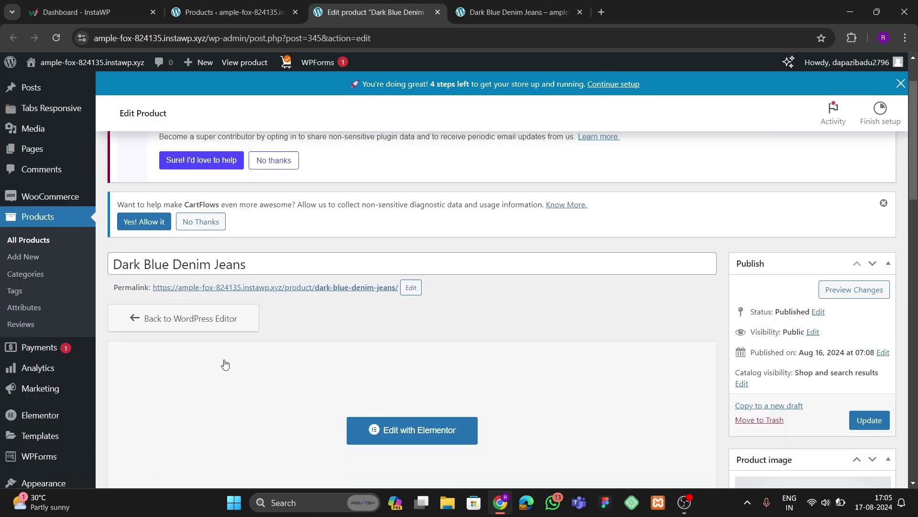
pyautogui.scroll(-10, 229, 364)
pyautogui.scroll(-8, 234, 365)
pyautogui.scroll(3, 267, 330)
pyautogui.moveTo(287, 329); pyautogui.dragTo(129, 300)
pyautogui.hotkey('ctrl', 'c')
pyautogui.scroll(4, 284, 310)
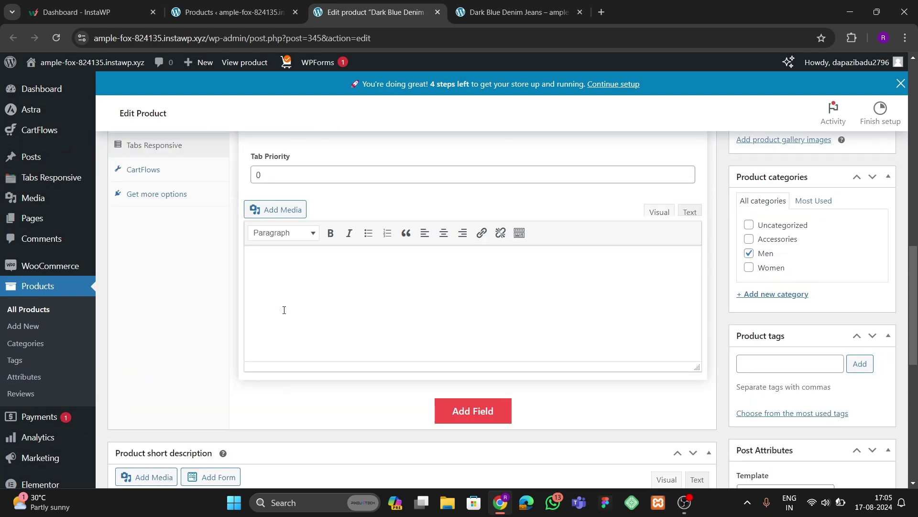
pyautogui.hotkey('ctrl', 'v')
pyautogui.hotkey('ctrl', 'v')
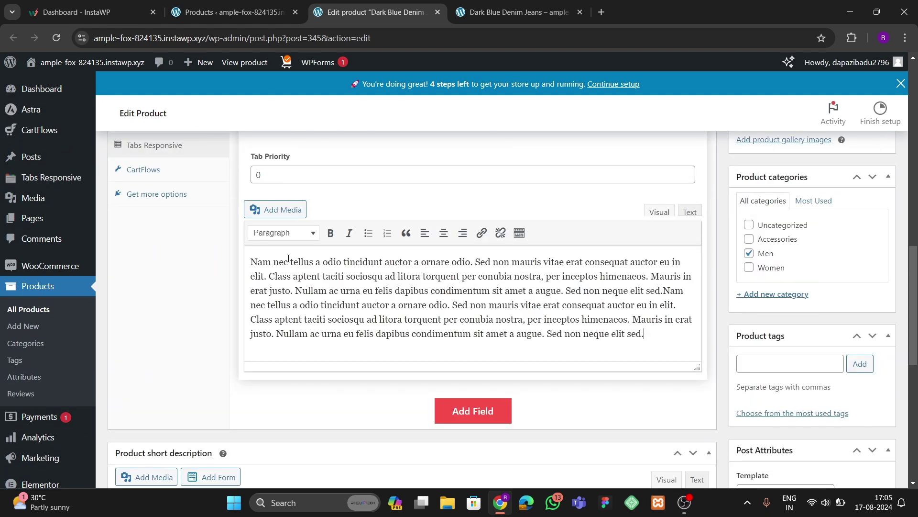
pyautogui.hotkey('ctrl', 'v')
pyautogui.hotkey('ctrl', 'v')
pyautogui.hotkey('ctrl', 'v')
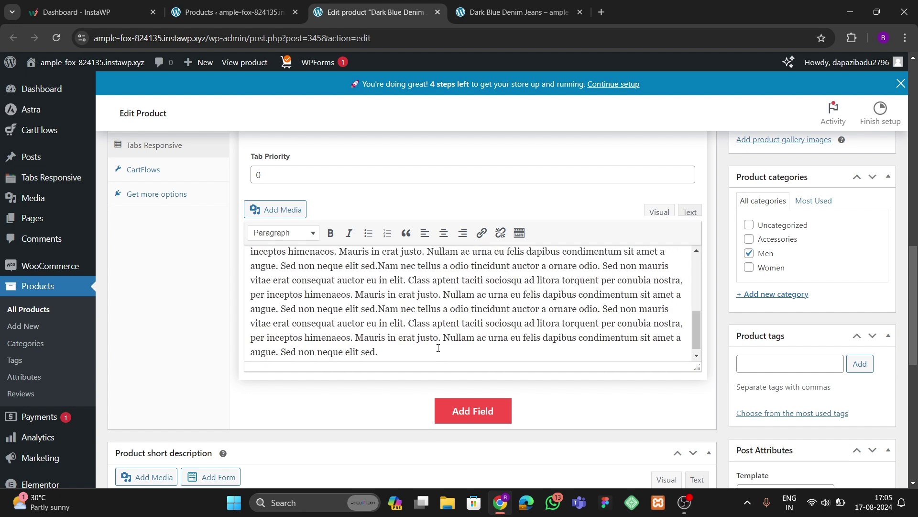
# Step: Collapse the Specifications tab field and update the product
pyautogui.scroll(5, 440, 352)
pyautogui.scroll(4, 514, 233)
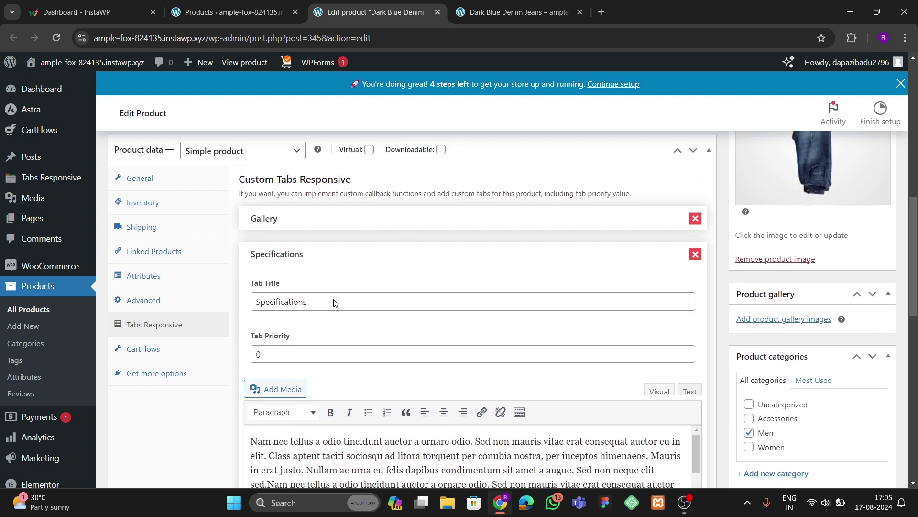
pyautogui.click(329, 260)
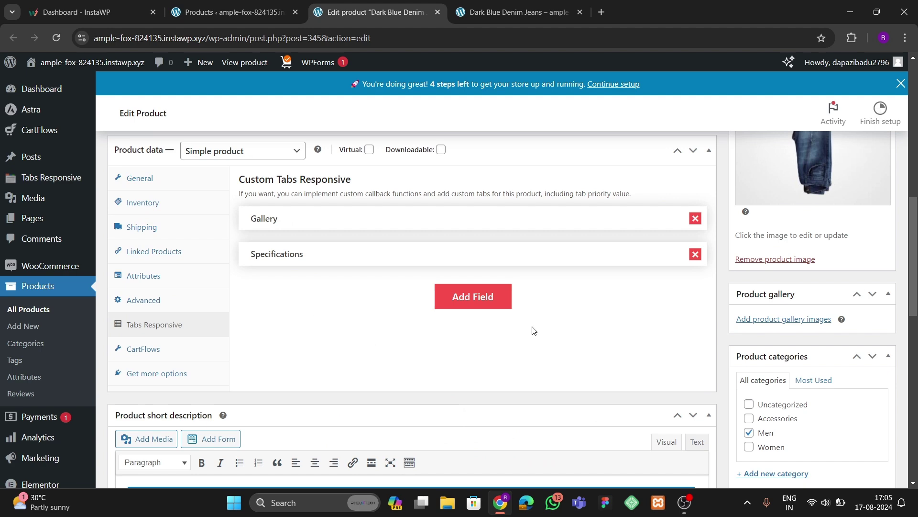
pyautogui.scroll(10, 495, 336)
pyautogui.click(866, 353)
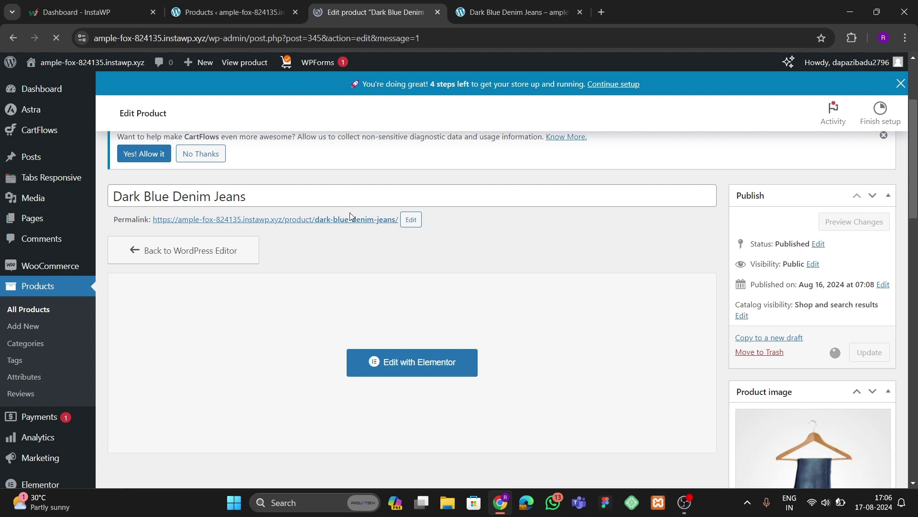
# Step: Reload the Dark Blue Denim Jeans product page and examine the contents of its Specifications and Gallery tabs
pyautogui.click(517, 12)
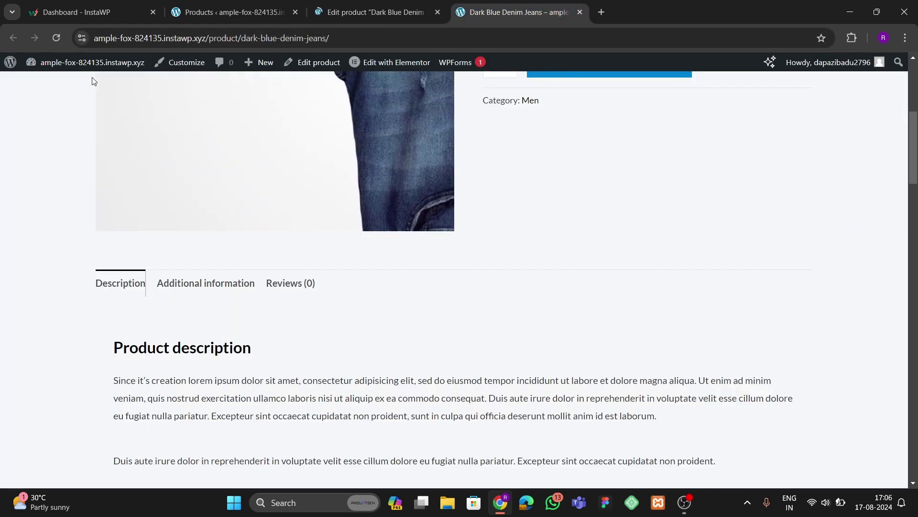
pyautogui.click(56, 38)
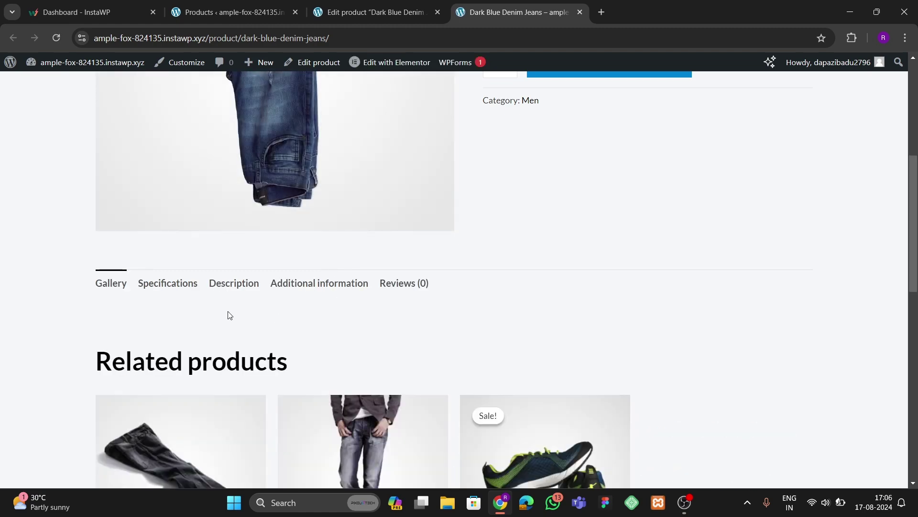
pyautogui.click(162, 284)
pyautogui.scroll(-5, 337, 297)
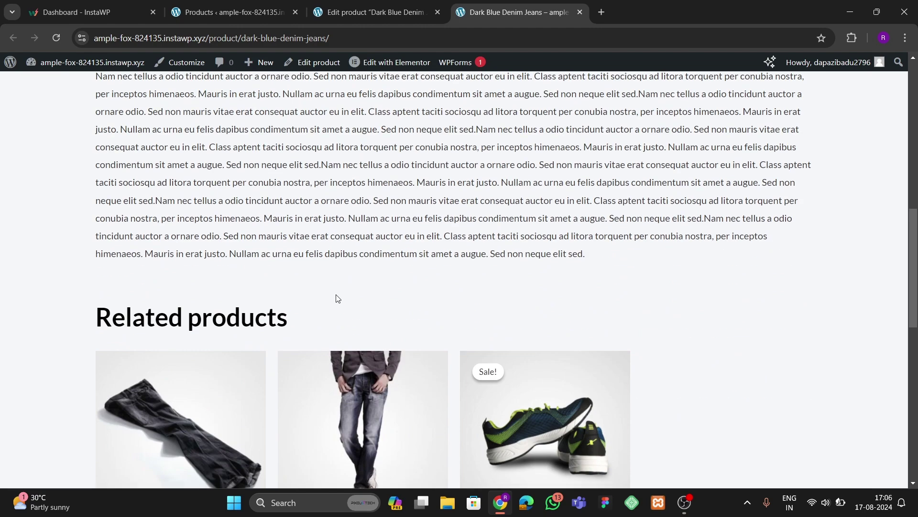
pyautogui.scroll(3, 495, 212)
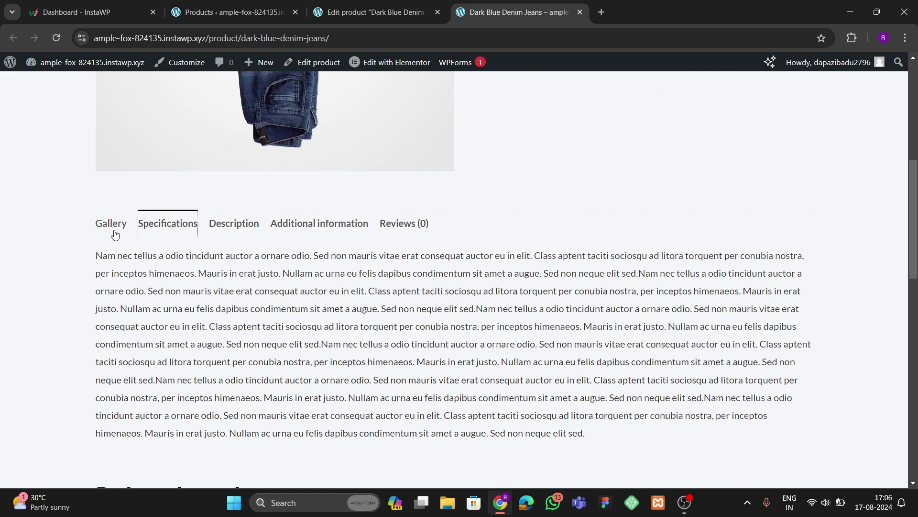
pyautogui.click(112, 223)
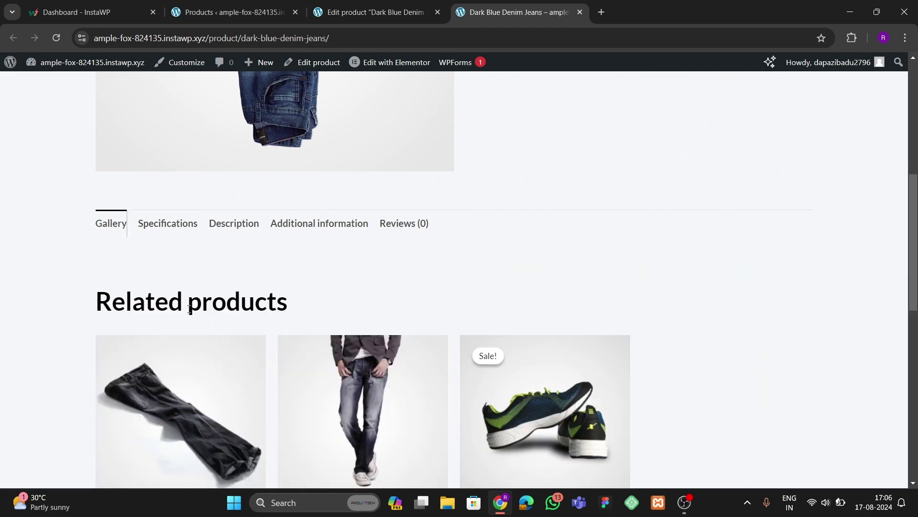
# Step: Return to the product editor and expand the Gallery field in the Tabs Responsive section of the product data
pyautogui.click(351, 9)
pyautogui.scroll(-10, 268, 373)
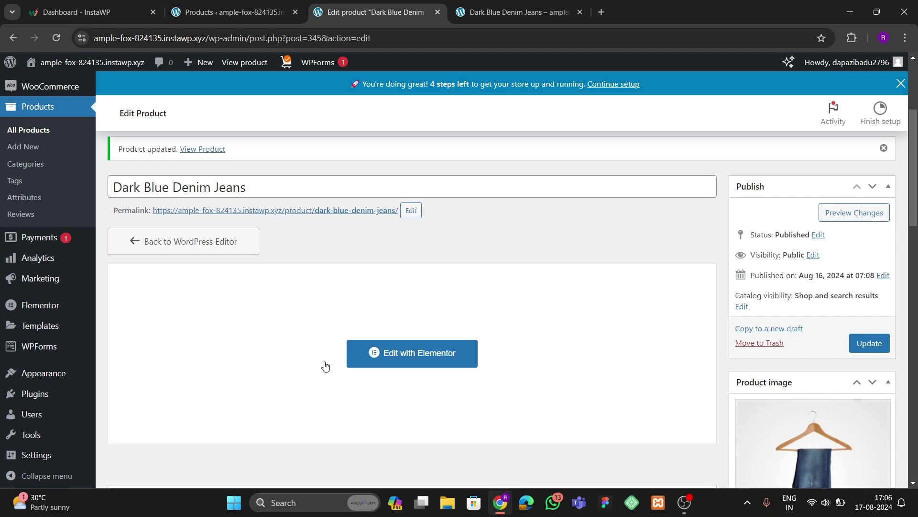
pyautogui.scroll(4, 393, 367)
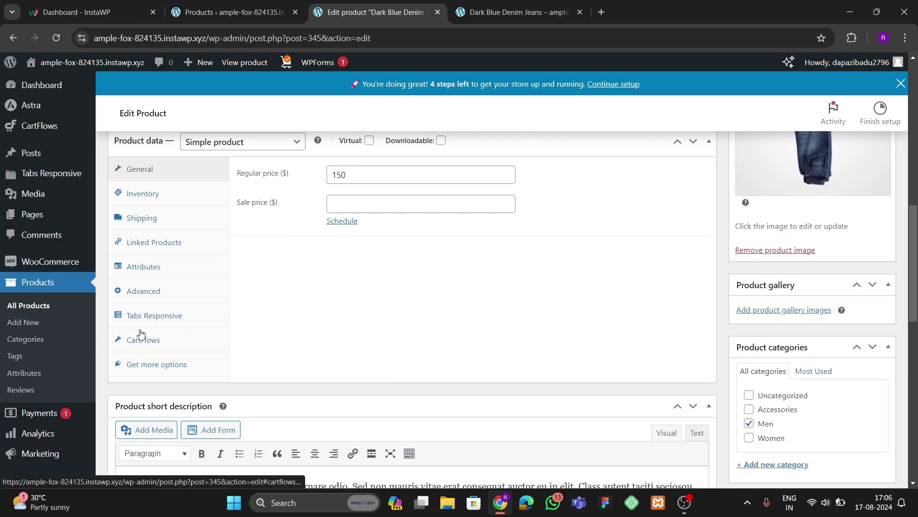
pyautogui.click(148, 317)
pyautogui.click(397, 219)
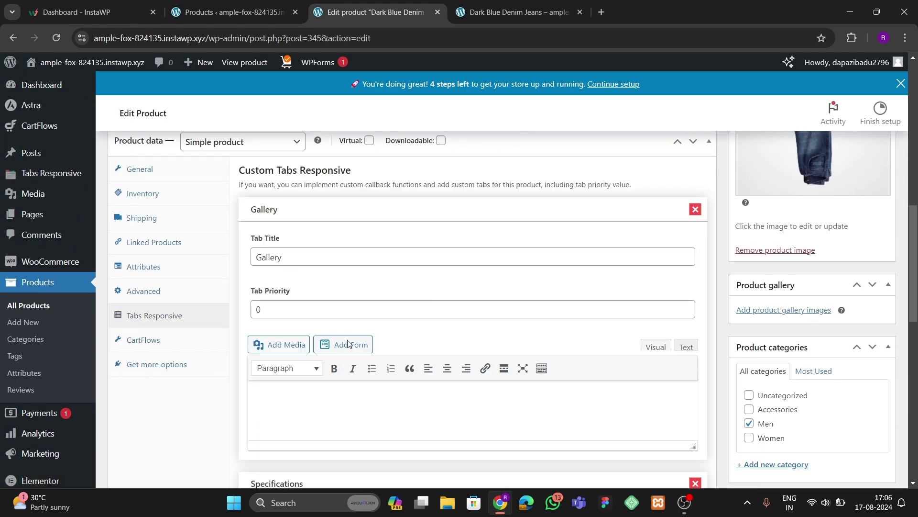
# Step: Open the Saved Templates list in a separate browser tab and switch to it
pyautogui.scroll(4, 365, 389)
pyautogui.scroll(-5, 385, 330)
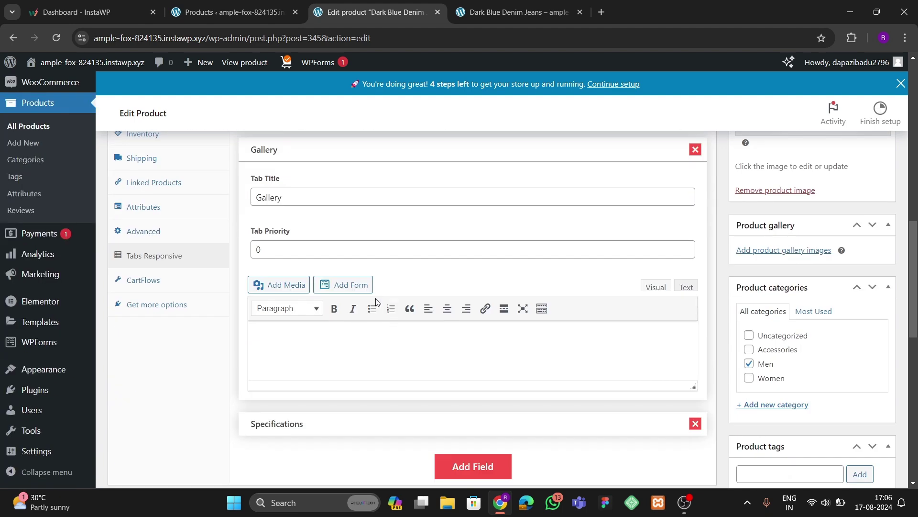
pyautogui.scroll(4, 317, 283)
pyautogui.scroll(5, 25, 324)
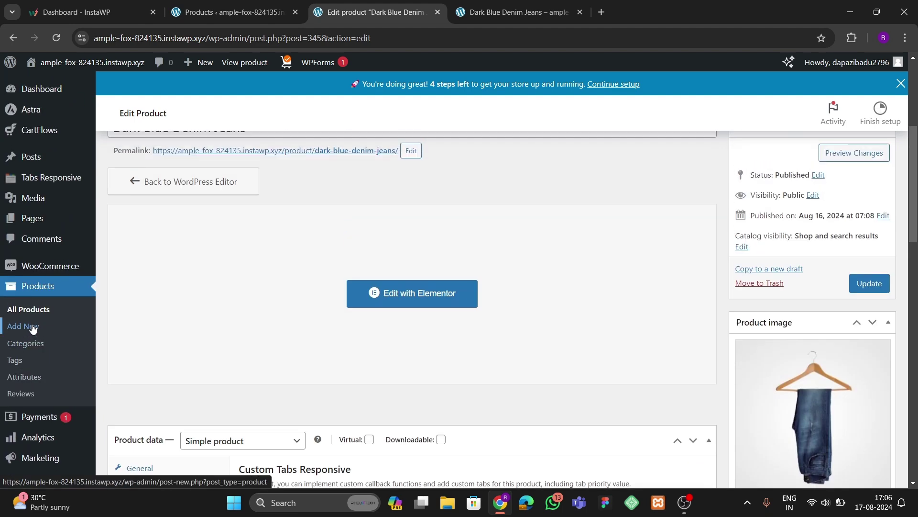
pyautogui.scroll(-4, 33, 329)
pyautogui.moveTo(33, 329)
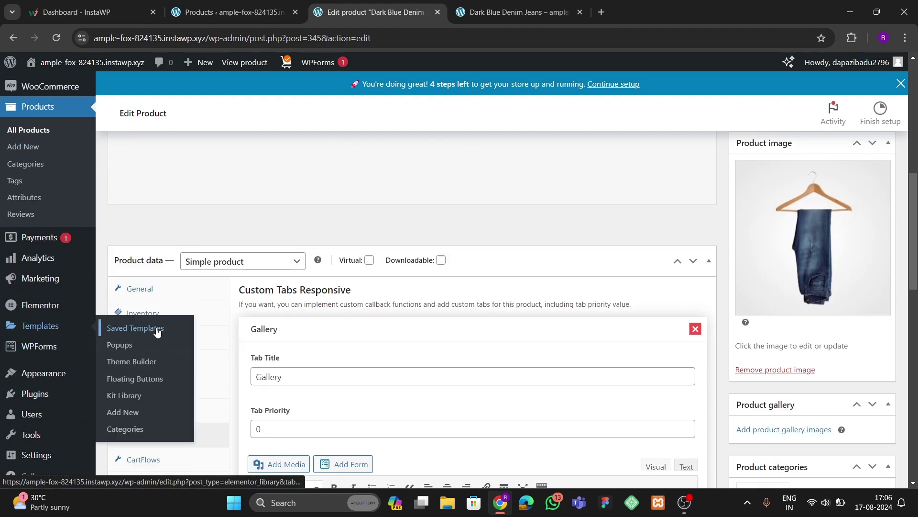
pyautogui.rightClick(146, 335)
pyautogui.click(191, 198)
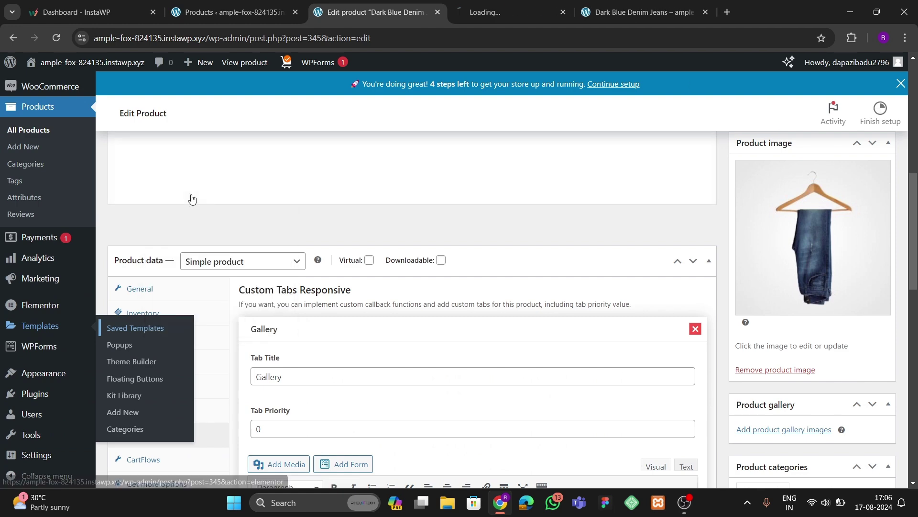
pyautogui.click(542, 10)
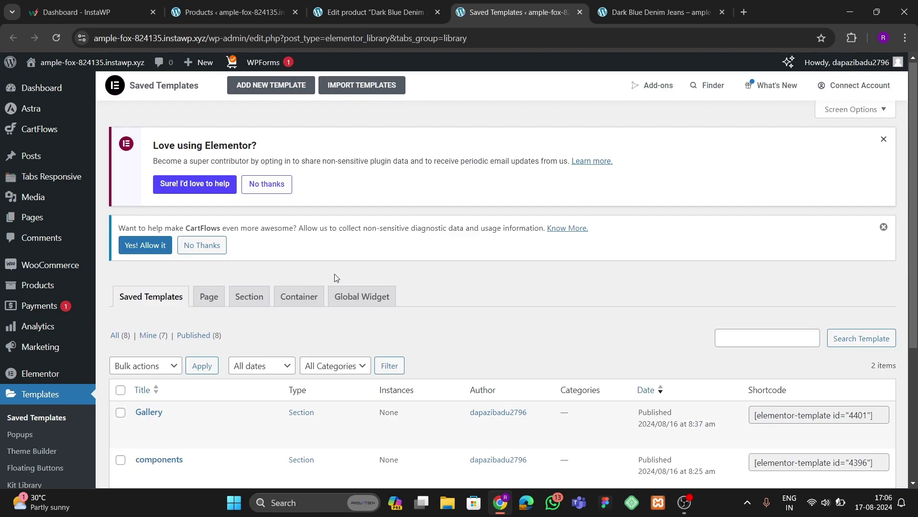
# Step: Create a new template of type Section named "gallery new"
pyautogui.scroll(-3, 335, 274)
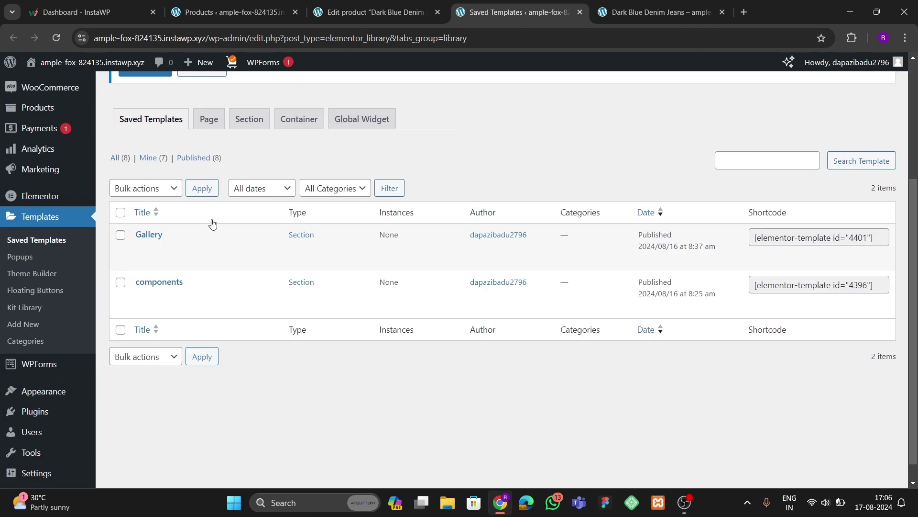
pyautogui.scroll(3, 211, 222)
pyautogui.click(277, 85)
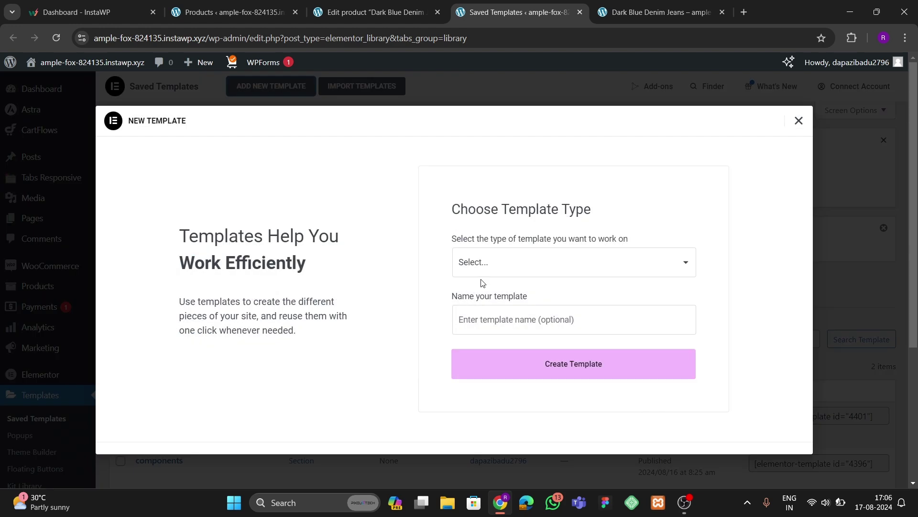
pyautogui.click(495, 267)
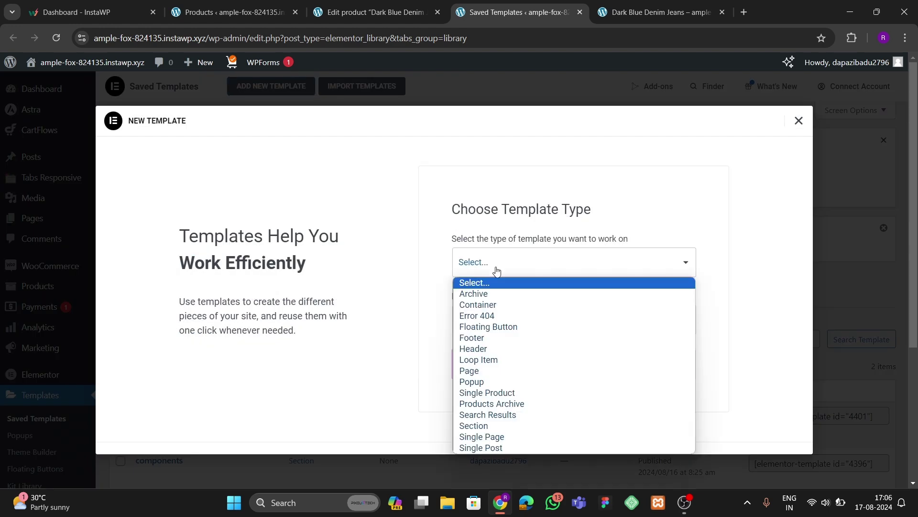
pyautogui.click(474, 426)
pyautogui.click(493, 318)
pyautogui.write('gallery new')
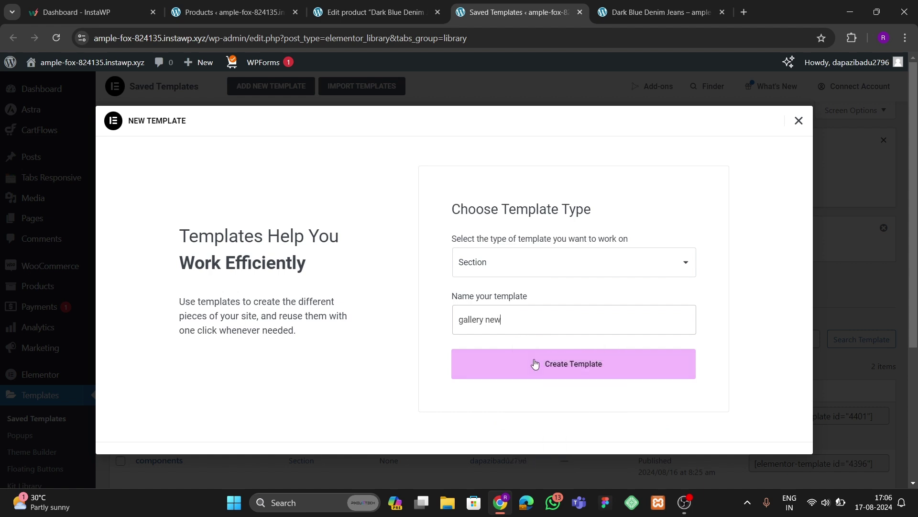
pyautogui.click(534, 362)
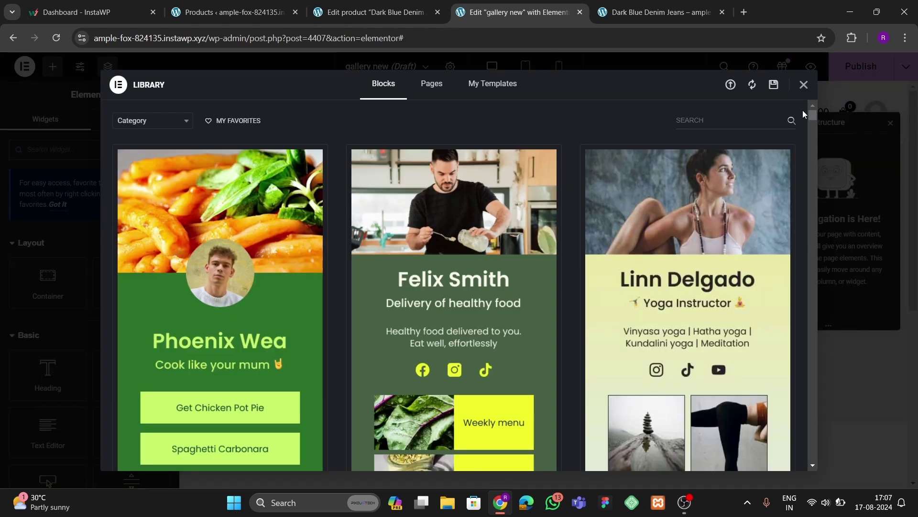
# Step: Dismiss the template library and add a single-column vertical flexbox container to the gallery new template
pyautogui.click(803, 85)
pyautogui.click(500, 257)
pyautogui.click(504, 291)
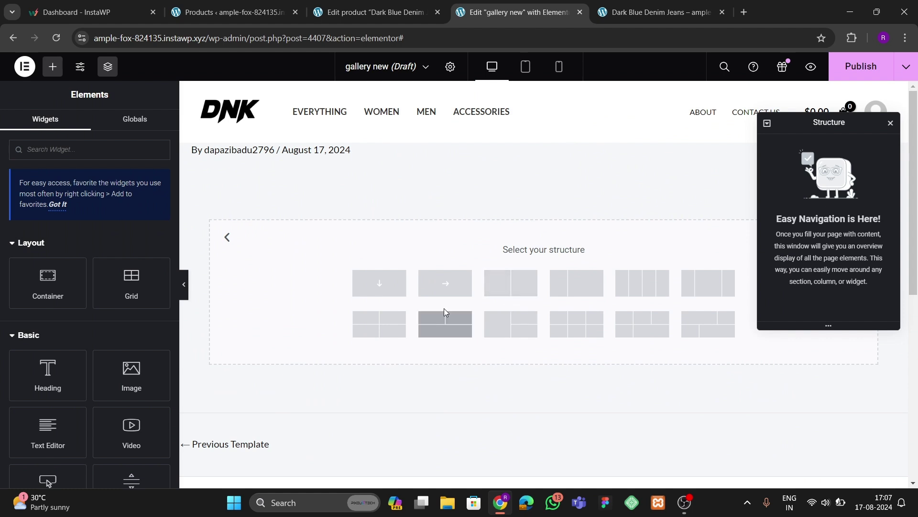
pyautogui.click(381, 287)
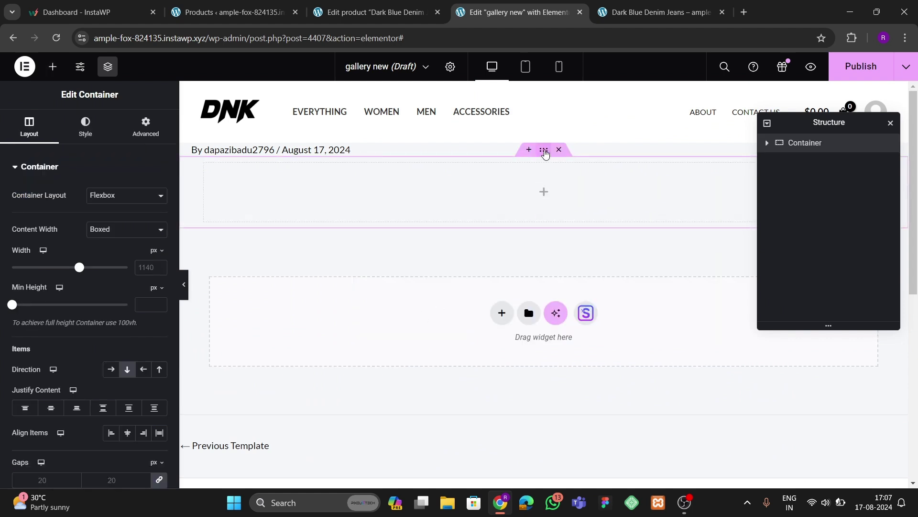
# Step: Set the container's content width to Full Width and open its advanced settings
pyautogui.click(117, 231)
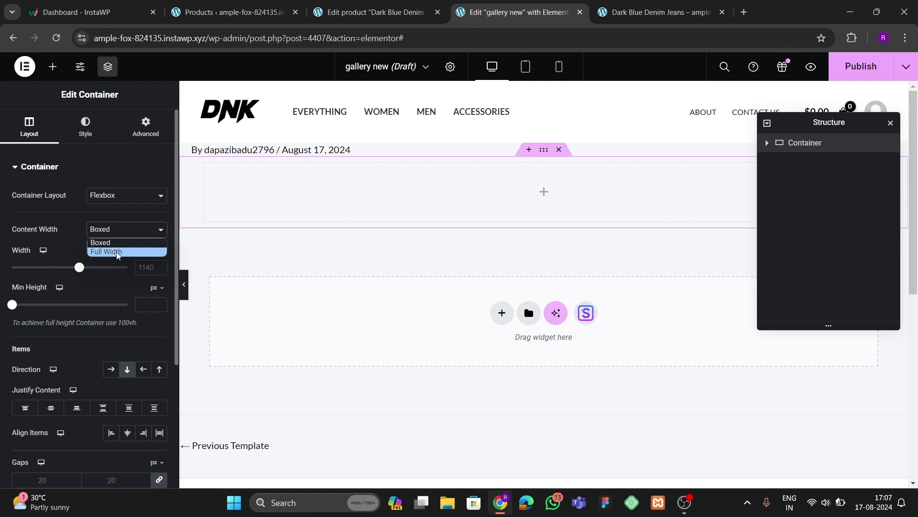
pyautogui.click(118, 252)
pyautogui.click(146, 127)
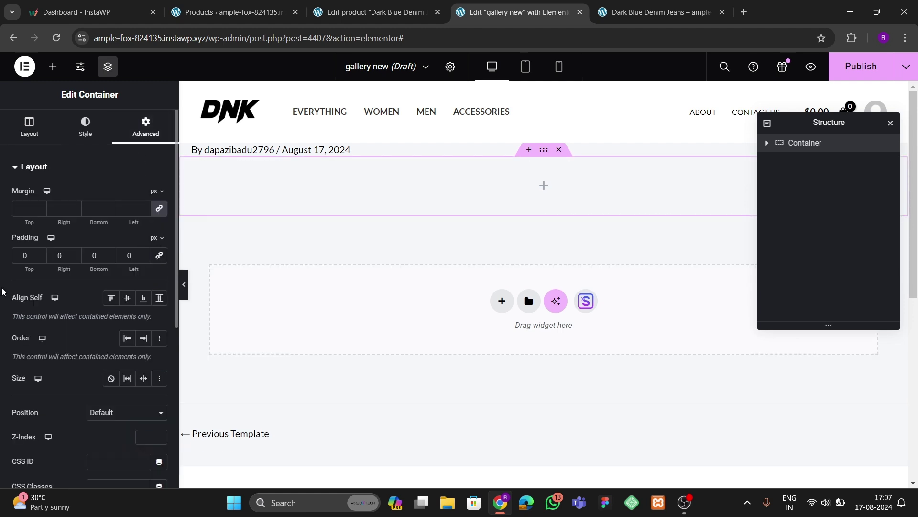
# Step: Set the container's top and bottom padding to 60 px
pyautogui.click(19, 260)
pyautogui.write('60')
pyautogui.press('Tab')
pyautogui.press('Tab')
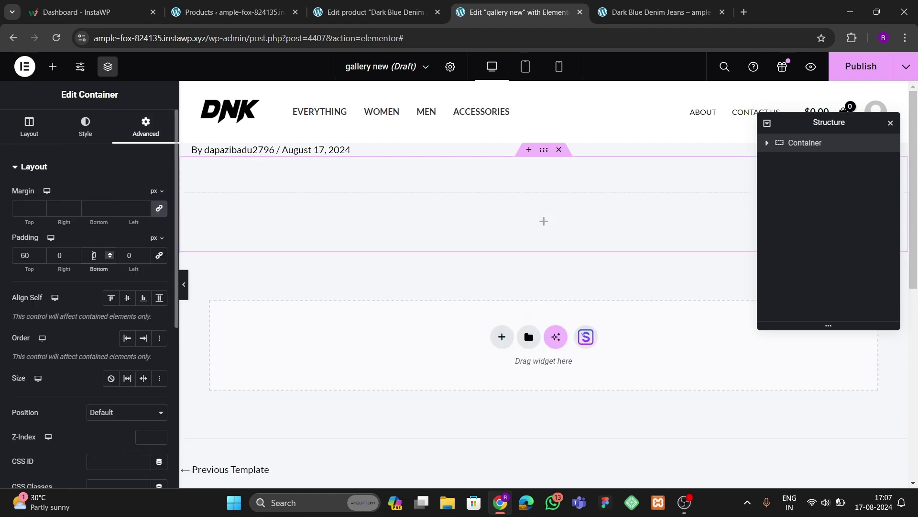
pyautogui.write('60')
# Step: Search the widgets for "gallery" and place the Gallery widget inside the container
pyautogui.click(52, 66)
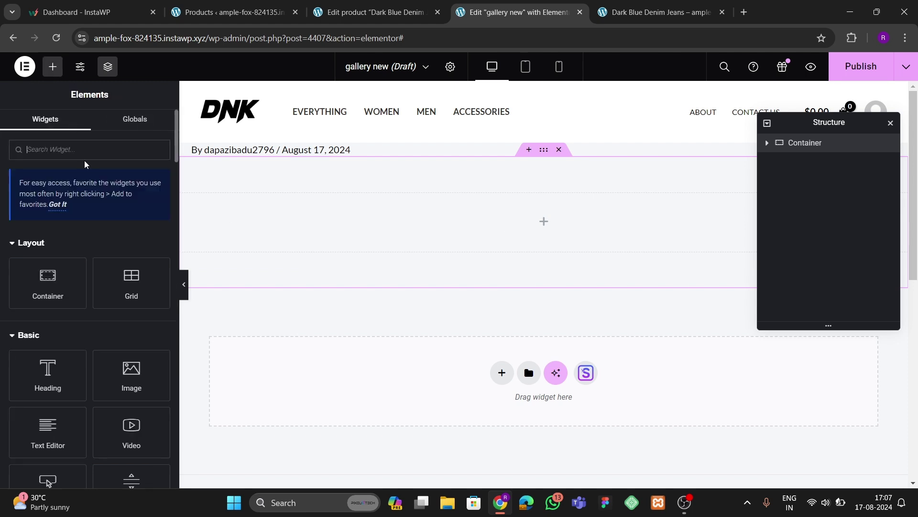
pyautogui.write('gallery')
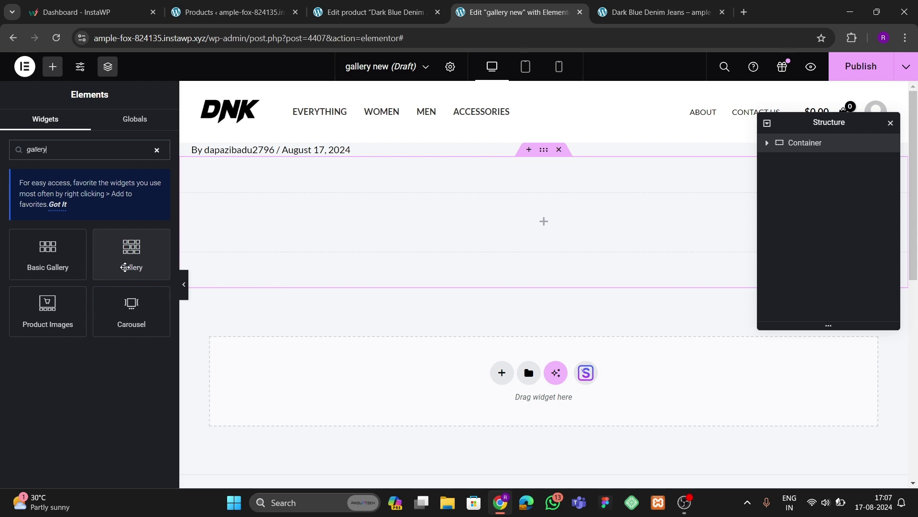
pyautogui.moveTo(128, 263); pyautogui.dragTo(362, 233)
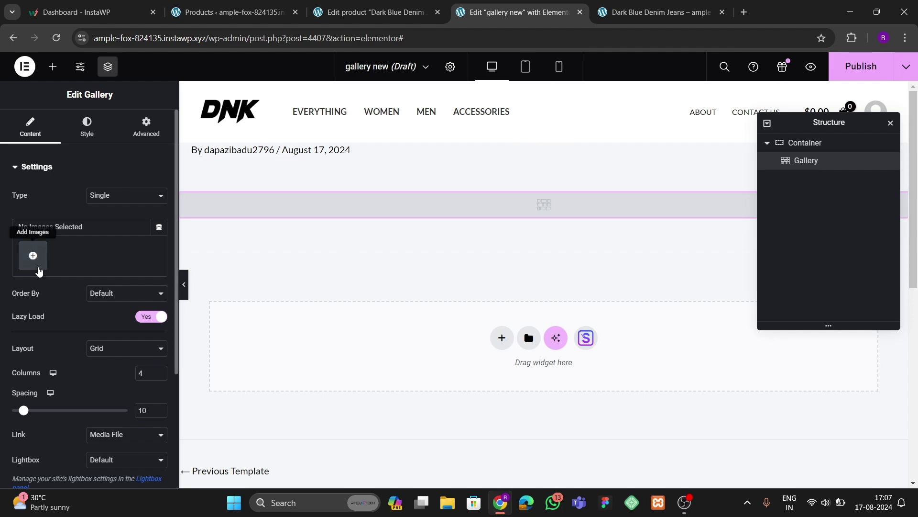
# Step: Choose the orange, tan, green, light blue, pink and teal "thankful" T-shirt images from the media library for the gallery
pyautogui.click(38, 261)
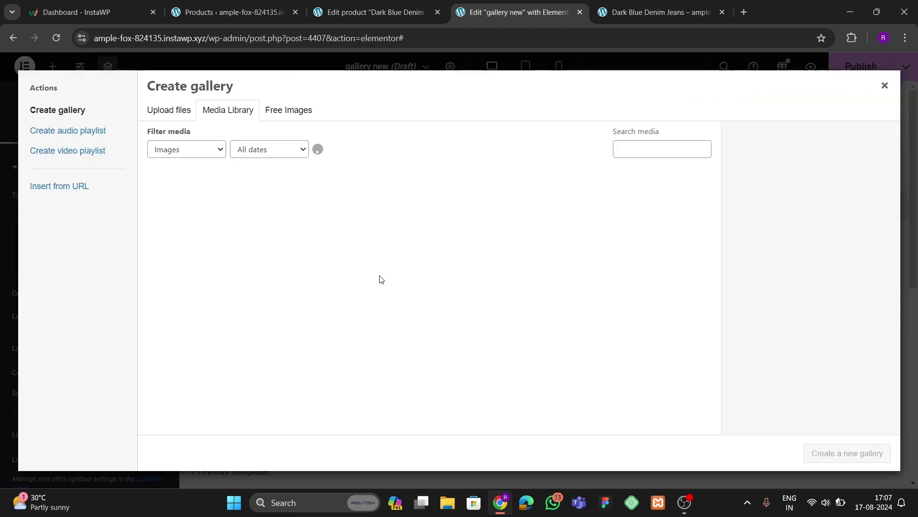
pyautogui.scroll(-4, 372, 348)
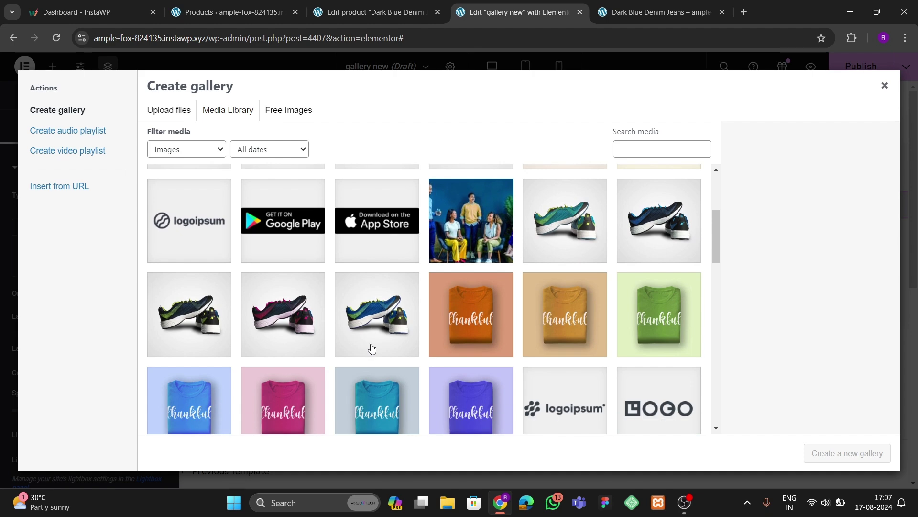
pyautogui.scroll(-2, 372, 354)
pyautogui.scroll(1, 406, 354)
pyautogui.scroll(-1, 478, 359)
pyautogui.scroll(2, 487, 348)
pyautogui.click(487, 348)
pyautogui.click(580, 329)
pyautogui.click(653, 350)
pyautogui.scroll(-2, 653, 350)
pyautogui.click(211, 352)
pyautogui.click(297, 354)
pyautogui.click(383, 354)
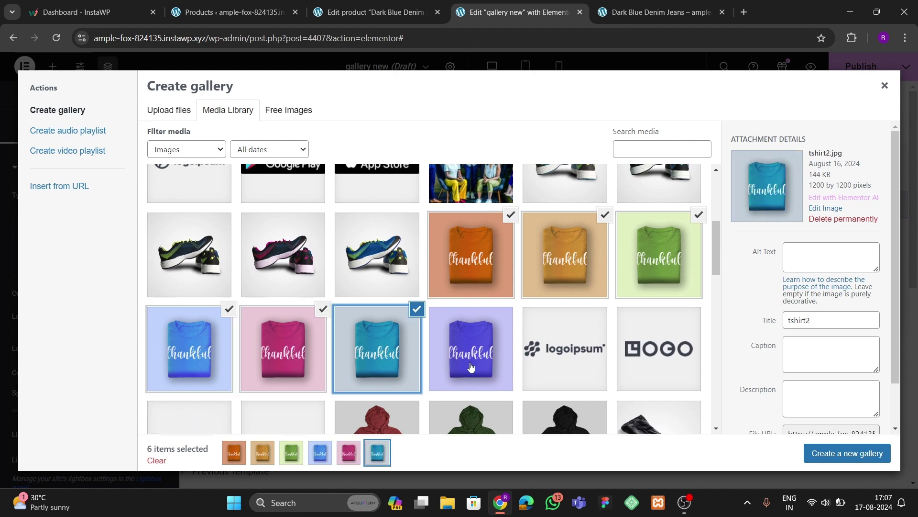
# Step: Add the green hoodie, black hoodie and product-w-jeans3 images to the selection and insert the gallery
pyautogui.scroll(-3, 506, 388)
pyautogui.click(473, 330)
pyautogui.click(570, 330)
pyautogui.click(574, 392)
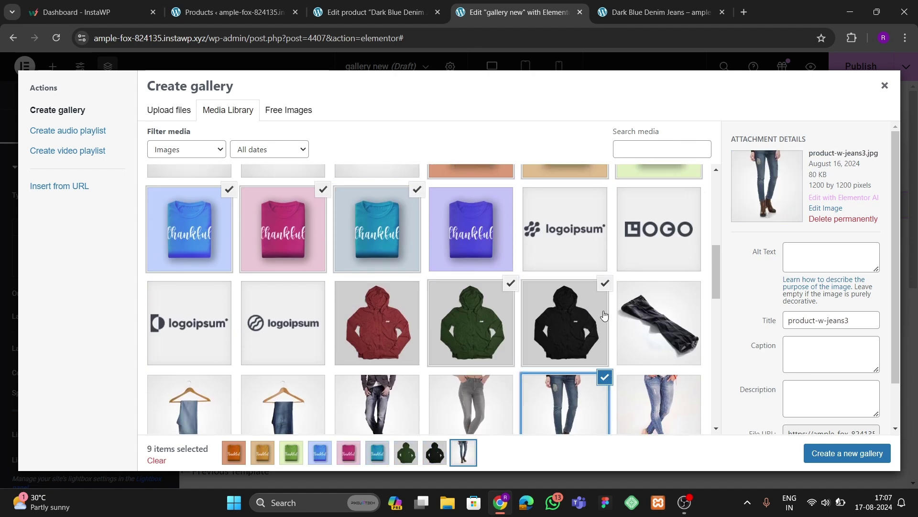
pyautogui.click(844, 453)
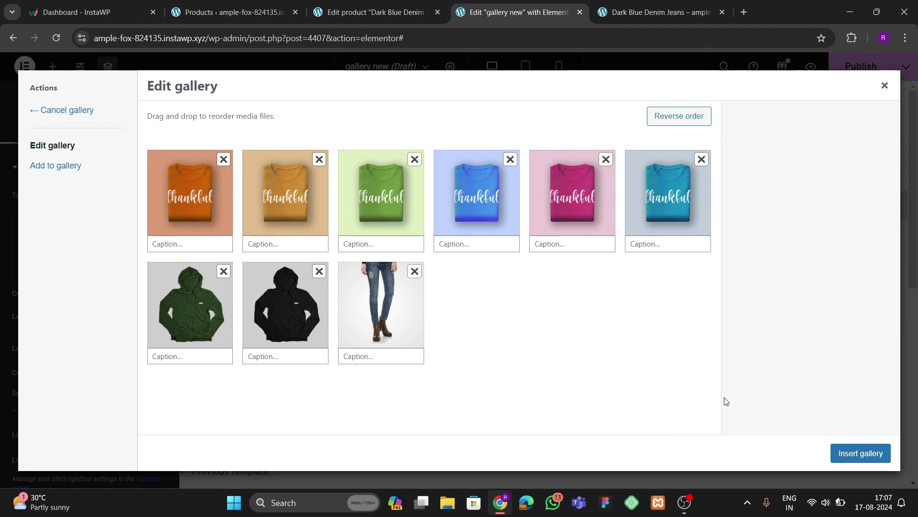
pyautogui.click(861, 453)
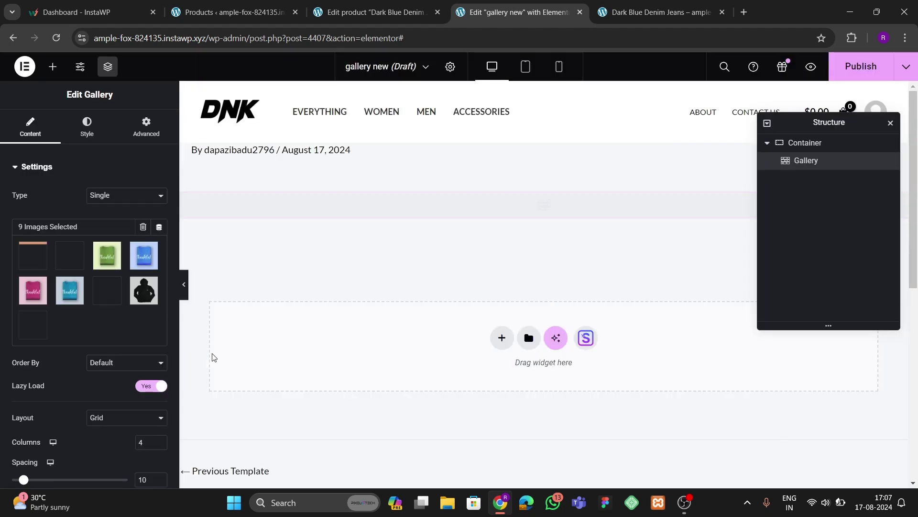
# Step: Set the gallery's image order to Random
pyautogui.scroll(-2, 78, 364)
pyautogui.click(102, 244)
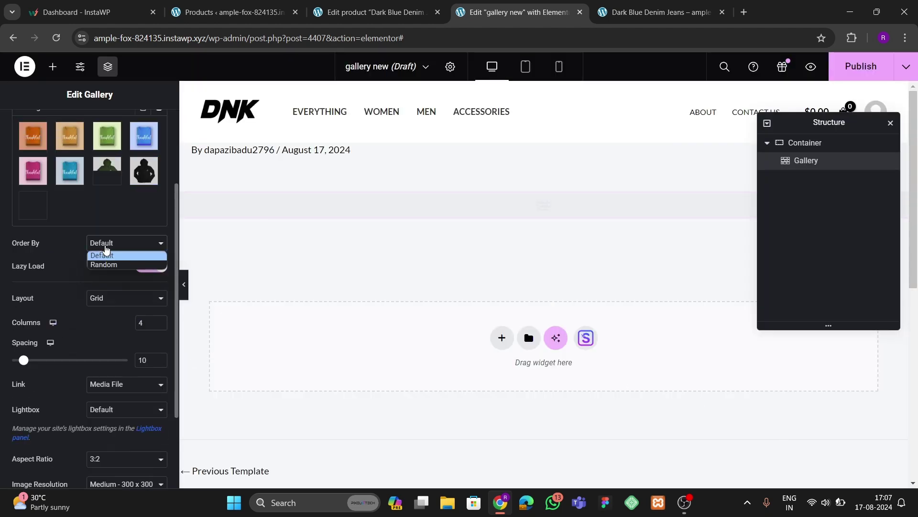
pyautogui.click(153, 246)
pyautogui.click(153, 246)
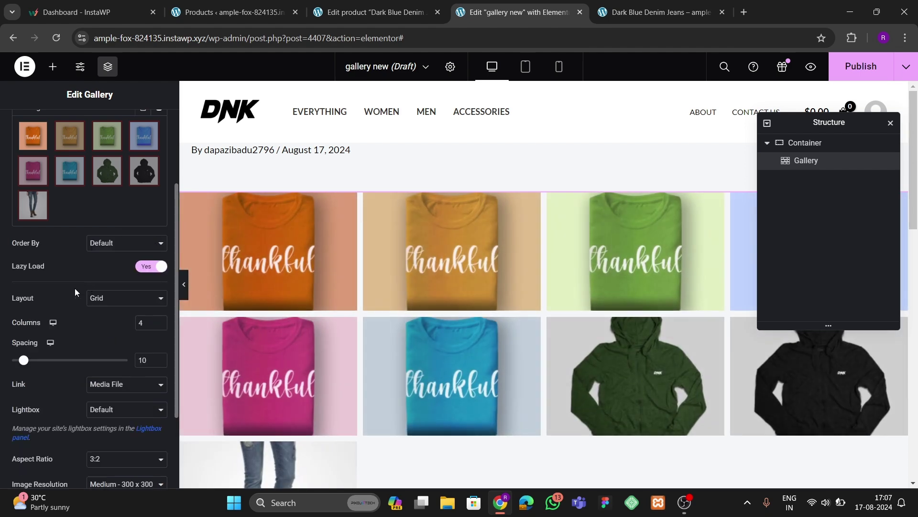
pyautogui.click(111, 244)
pyautogui.click(110, 264)
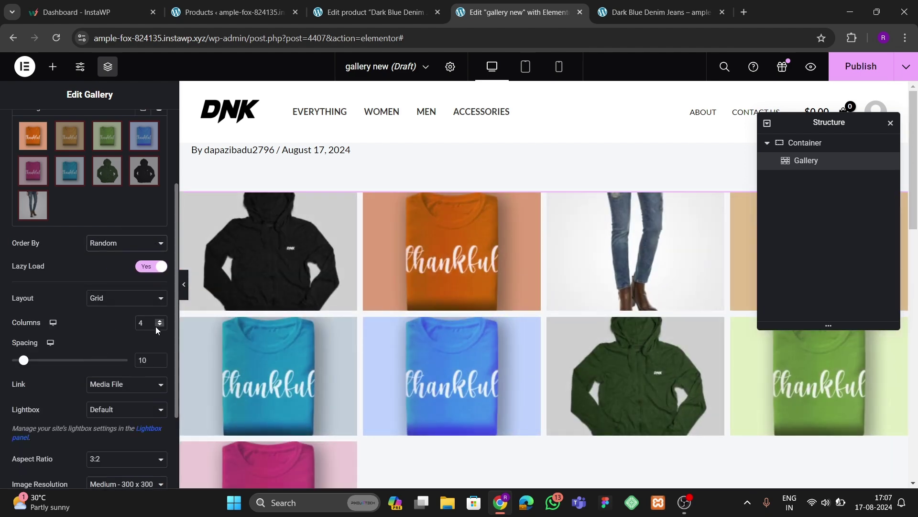
# Step: Lay out the gallery in 3 columns with a spacing of 20
pyautogui.click(159, 325)
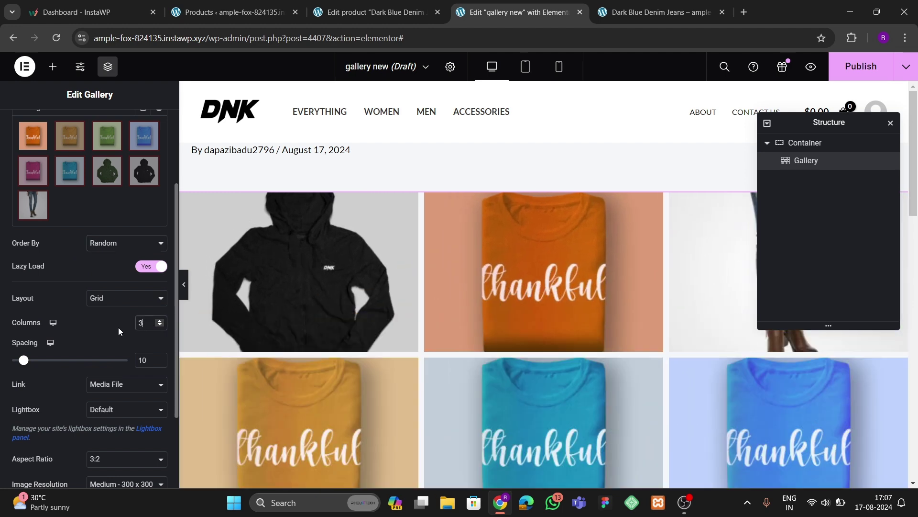
pyautogui.scroll(-3, 94, 321)
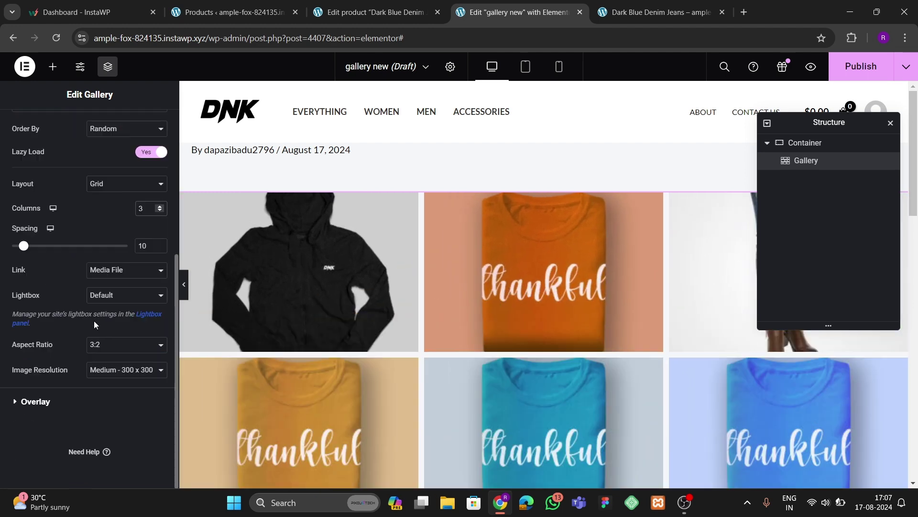
pyautogui.write('20')
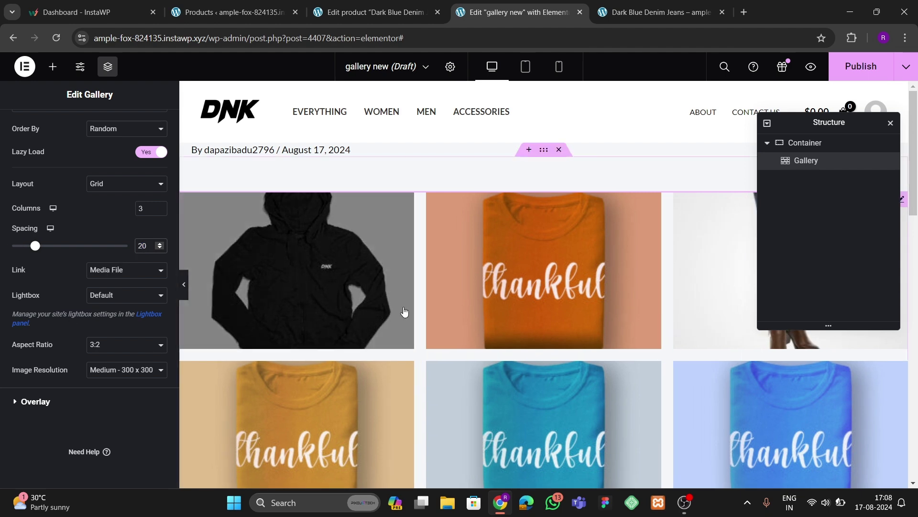
# Step: Publish the template with the gallery's aspect ratio set to 1:1 and its image resolution to Large - 1024 x 1024
pyautogui.click(112, 351)
pyautogui.click(109, 359)
pyautogui.scroll(-5, 473, 303)
pyautogui.scroll(5, 408, 318)
pyautogui.scroll(-6, 391, 334)
pyautogui.click(110, 375)
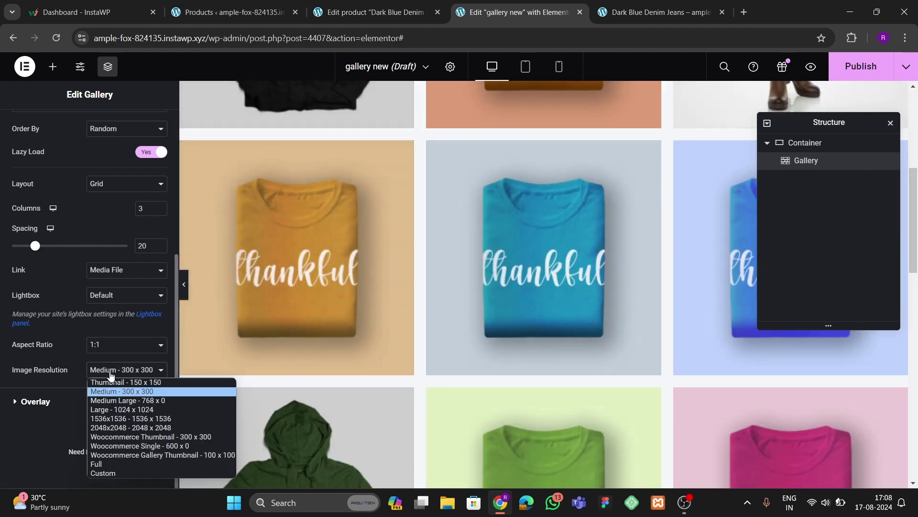
pyautogui.click(103, 410)
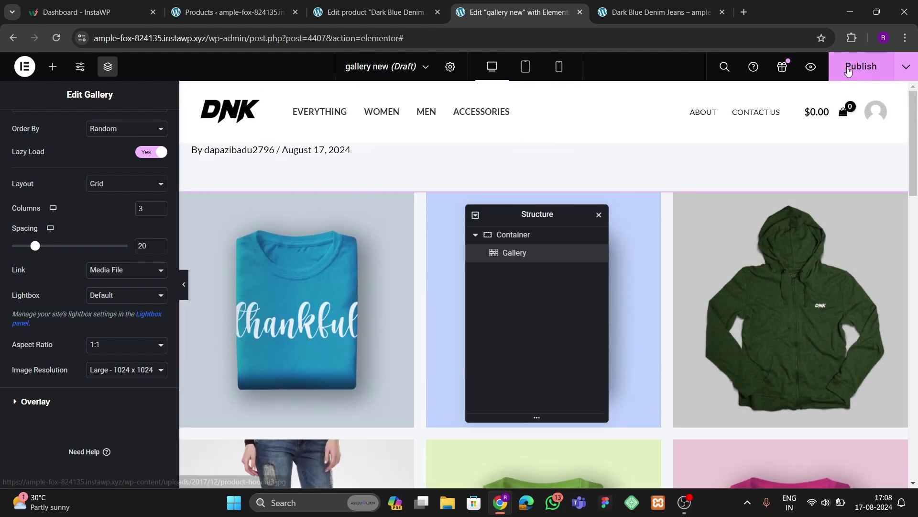
pyautogui.click(847, 70)
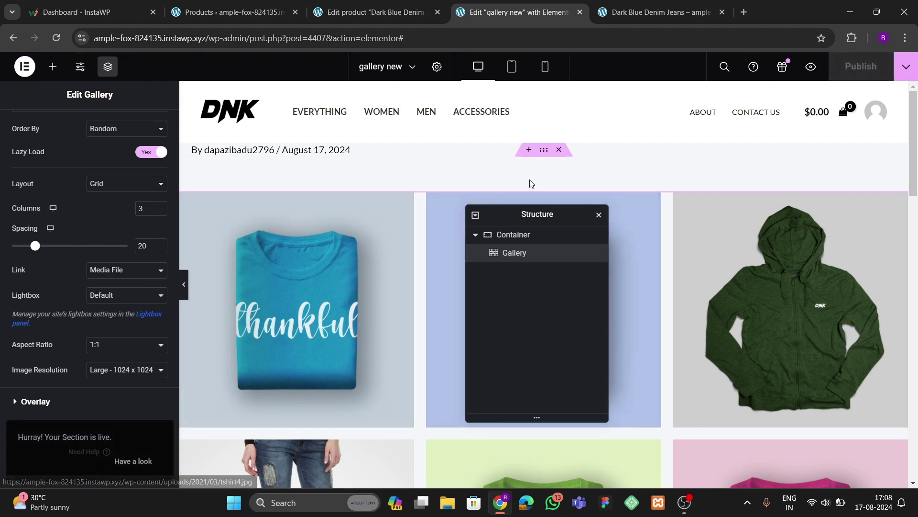
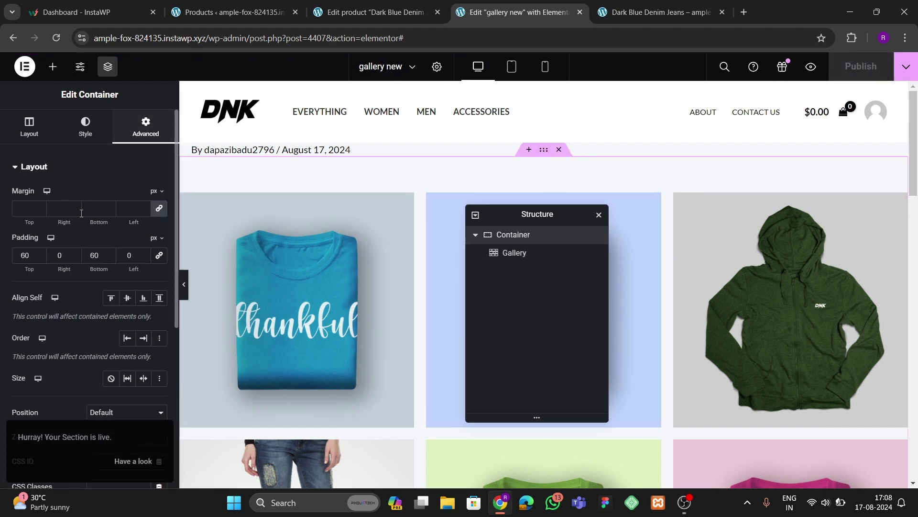
# Step: Set the container's padding to 20 px on all four sides and publish the template again
pyautogui.write('20')
pyautogui.press('Tab')
pyautogui.write('20')
pyautogui.press('Tab')
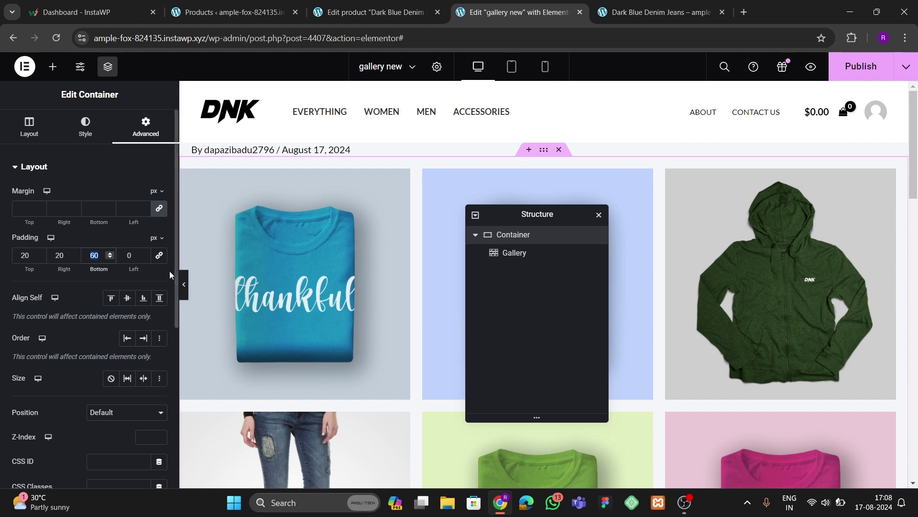
pyautogui.click(159, 255)
pyautogui.click(860, 66)
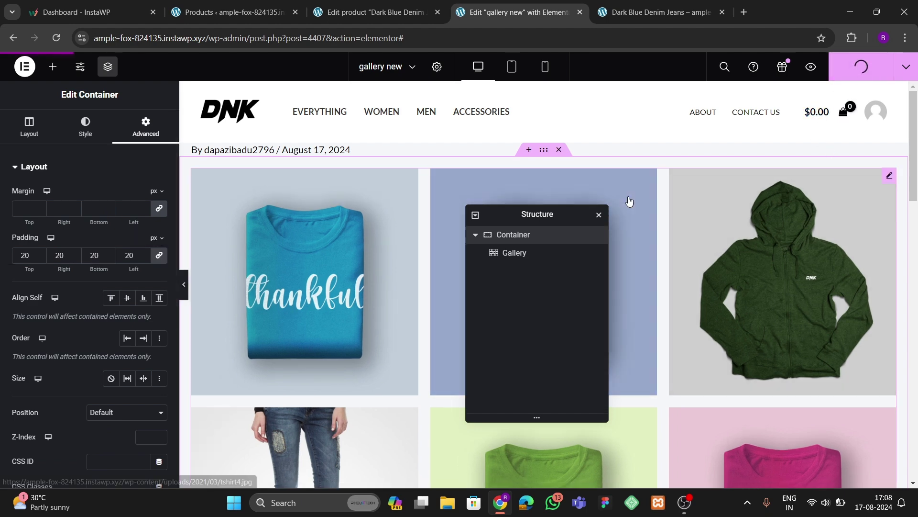
# Step: Open the Saved Templates list from the Products page in a separate browser tab and filter it to Section templates
pyautogui.click(230, 12)
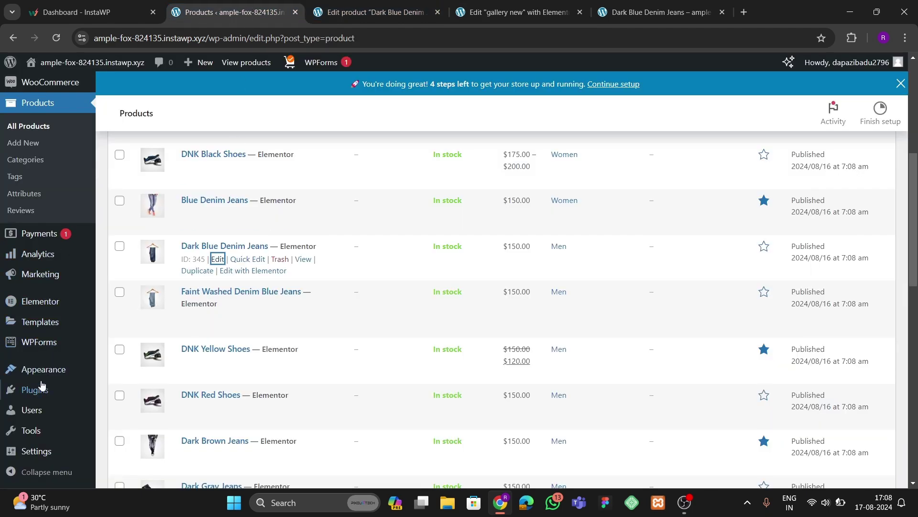
pyautogui.moveTo(52, 332)
pyautogui.rightClick(134, 333)
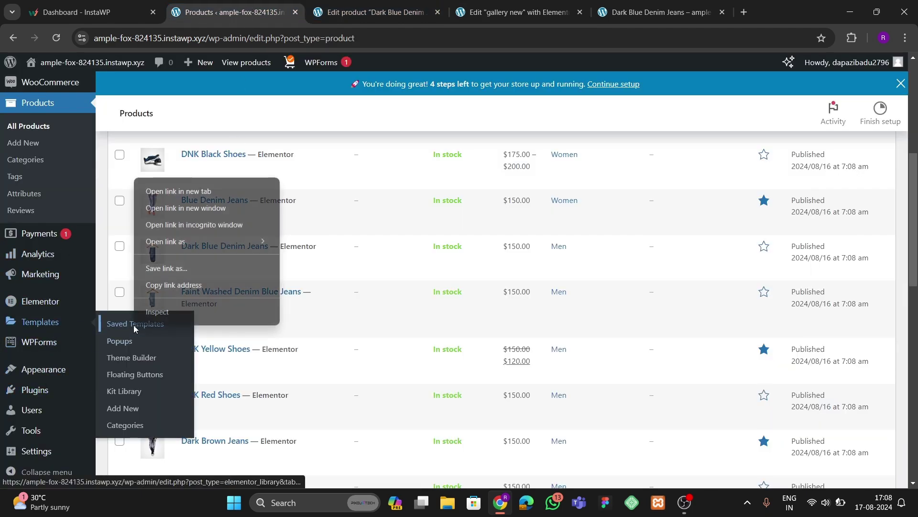
pyautogui.click(163, 192)
pyautogui.click(338, 7)
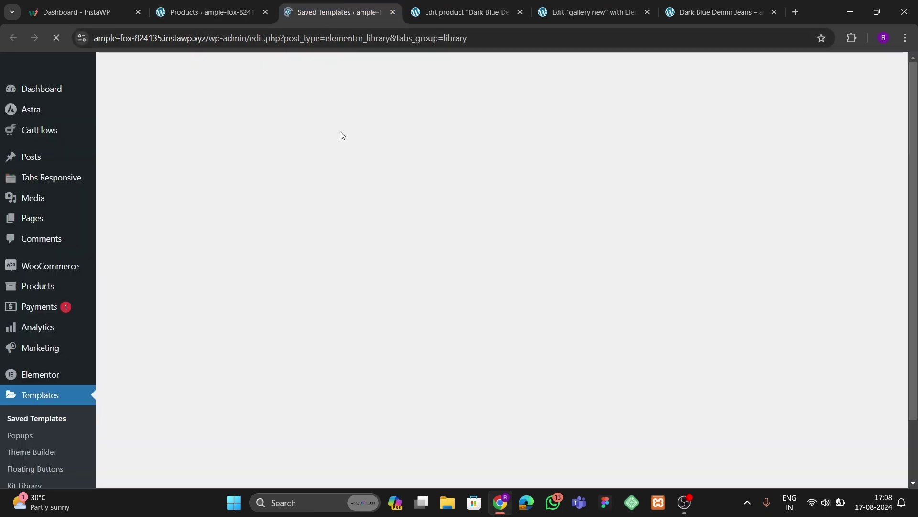
pyautogui.scroll(-3, 207, 272)
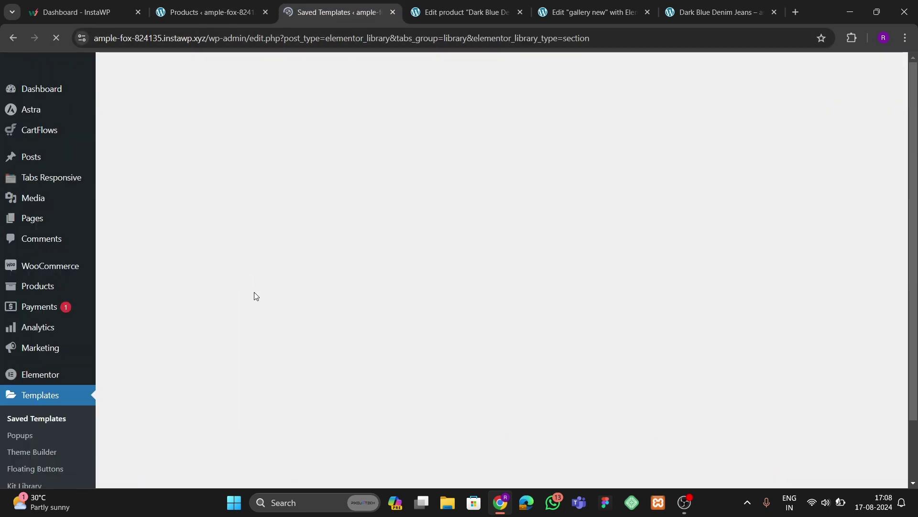
pyautogui.scroll(-2, 255, 297)
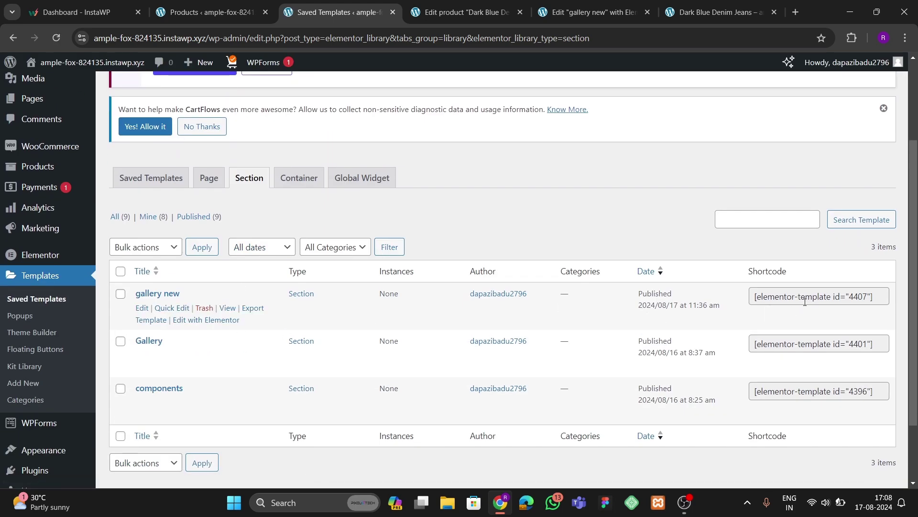
# Step: Copy the gallery new shortcode [elementor-template id="4407"] into the Gallery tab content of the Dark Blue Denim Jeans product and update the product
pyautogui.click(805, 301)
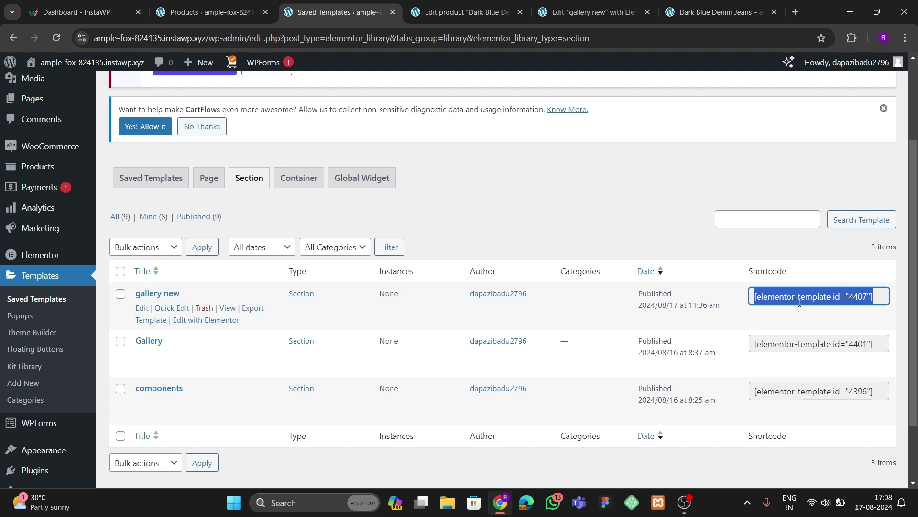
pyautogui.click(458, 15)
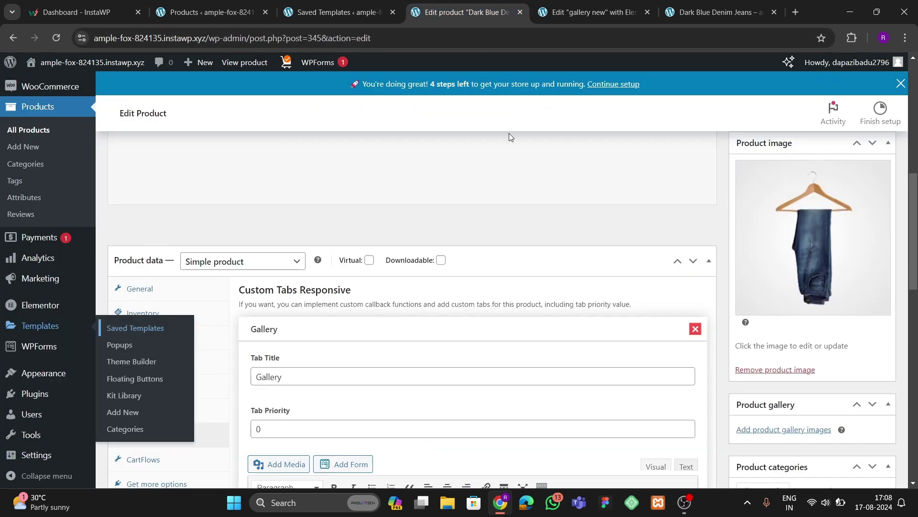
pyautogui.scroll(-3, 374, 283)
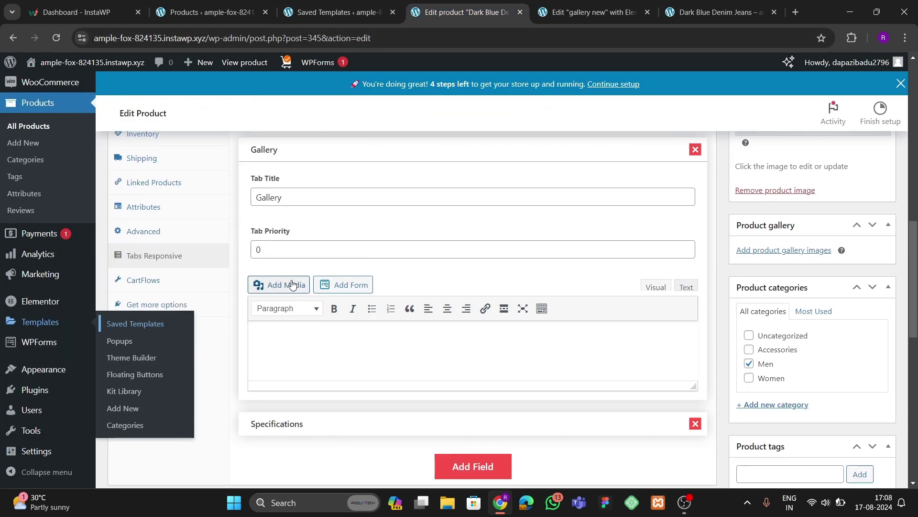
pyautogui.click(407, 354)
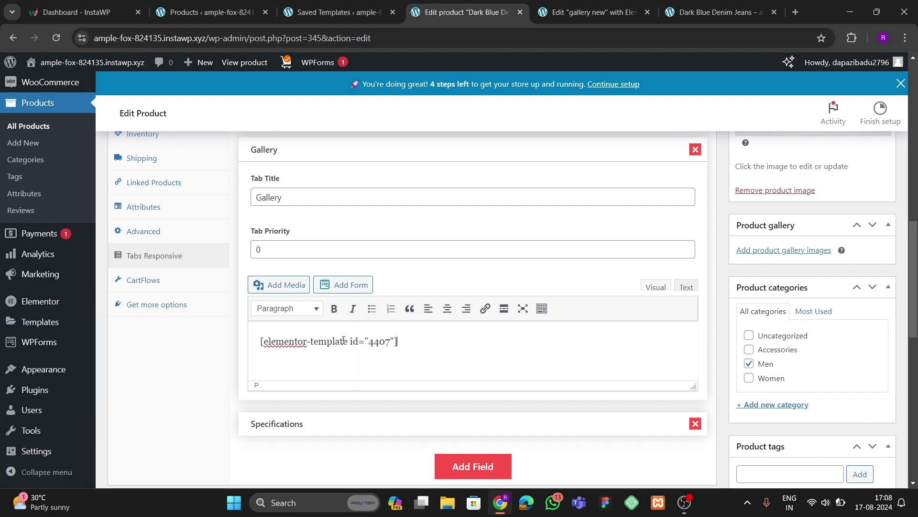
pyautogui.scroll(5, 488, 323)
pyautogui.click(869, 164)
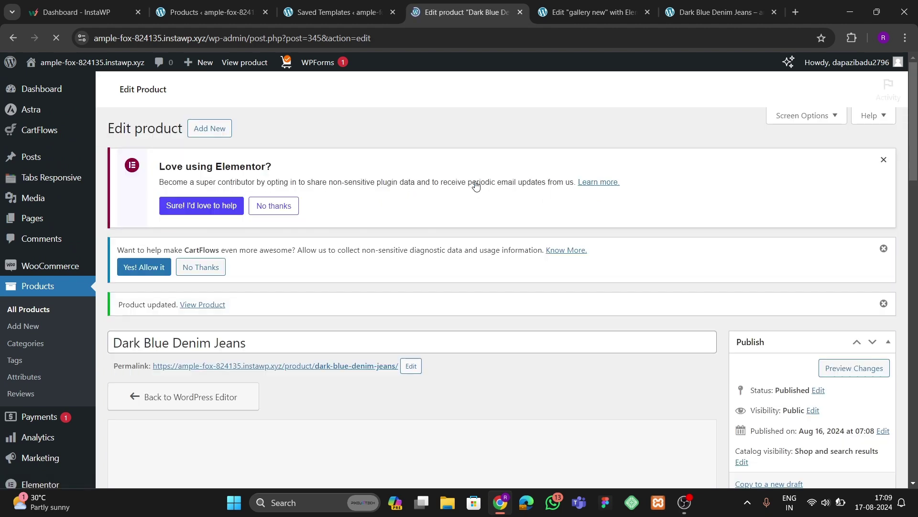
# Step: Check the image grid in the Gallery tab on the live Dark Blue Denim Jeans product page
pyautogui.click(720, 12)
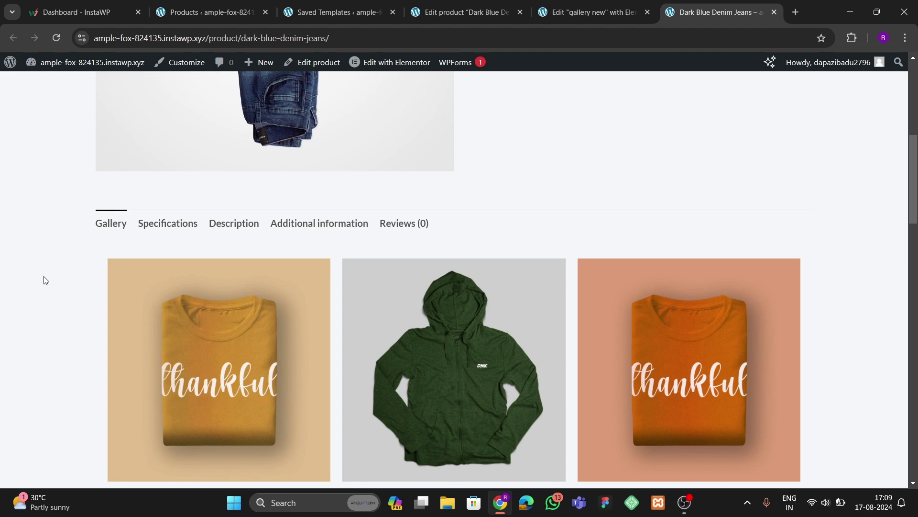
pyautogui.scroll(-2, 215, 318)
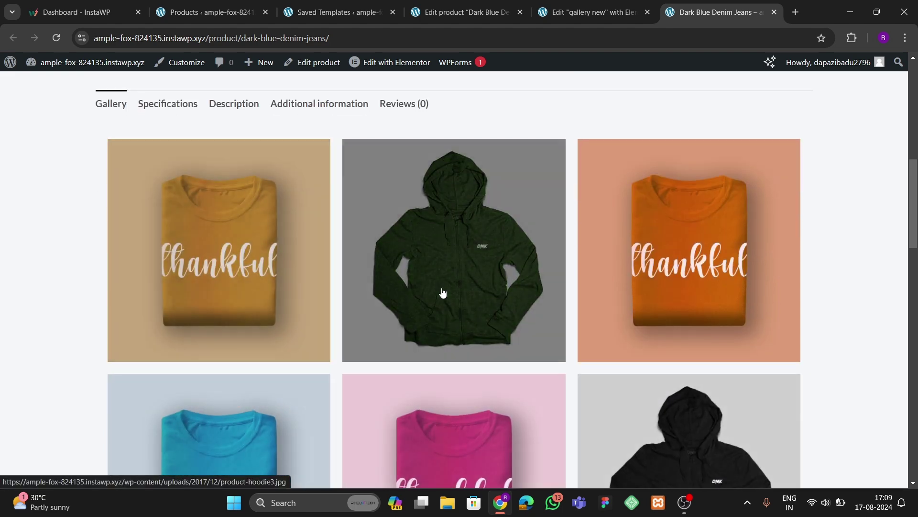
pyautogui.scroll(-4, 442, 293)
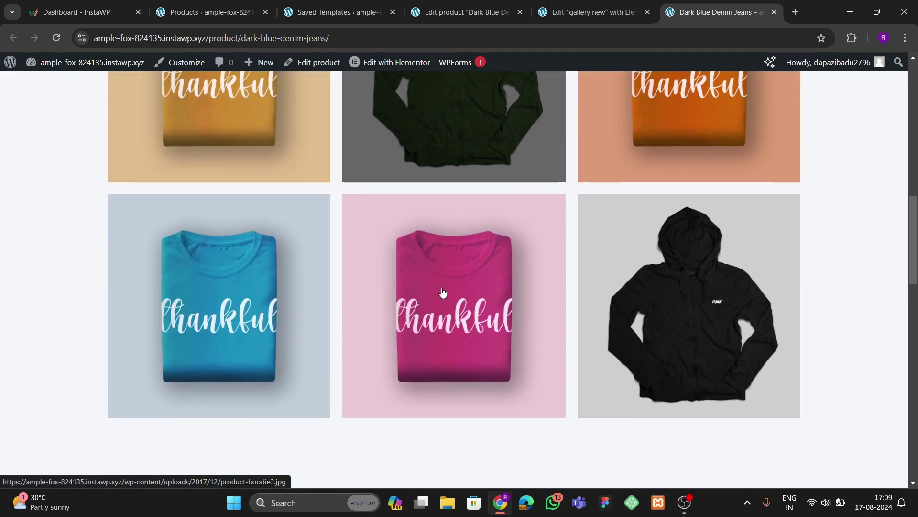
# Step: Review the image grid in the Gallery tab and the text of the Specifications tab on the live product page
pyautogui.scroll(-5, 440, 306)
pyautogui.scroll(5, 432, 329)
pyautogui.scroll(5, 144, 334)
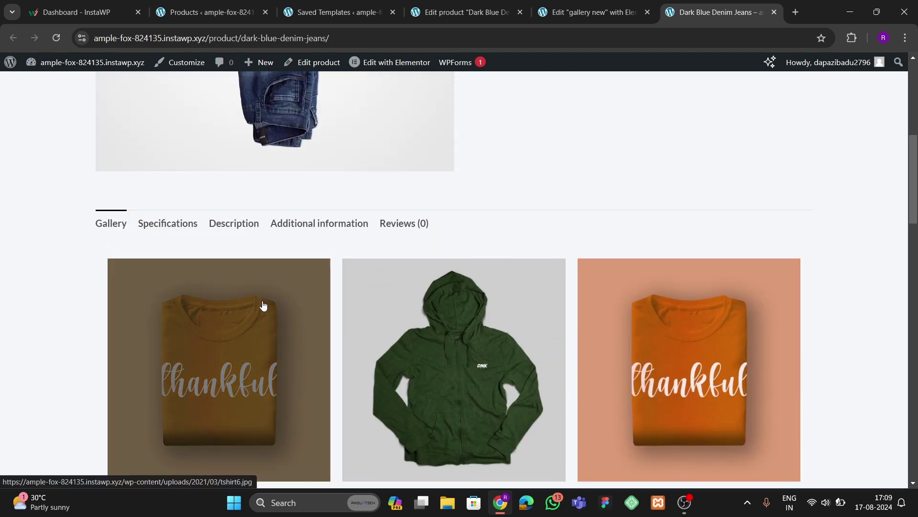
pyautogui.scroll(6, 305, 375)
pyautogui.scroll(-6, 305, 375)
pyautogui.click(172, 227)
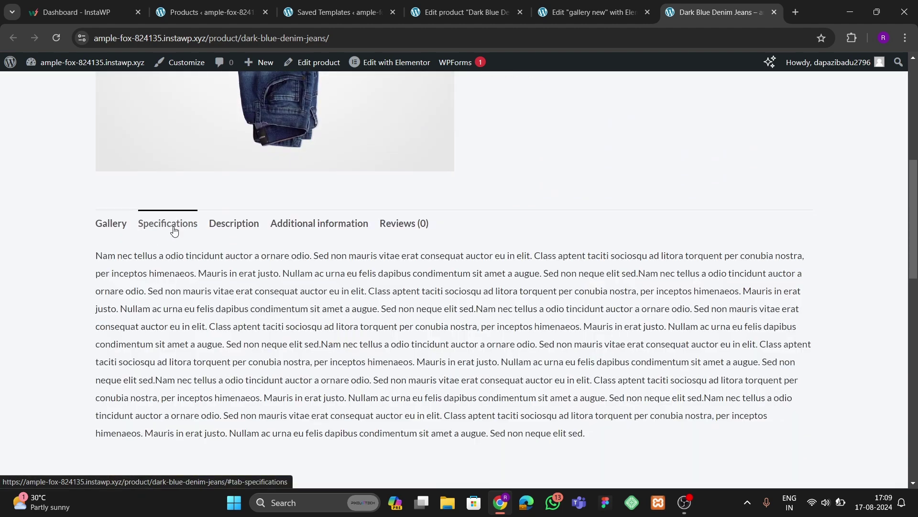
# Step: Create a new Elementor Section template named "accordian section" from the Saved Templates list
pyautogui.click(354, 12)
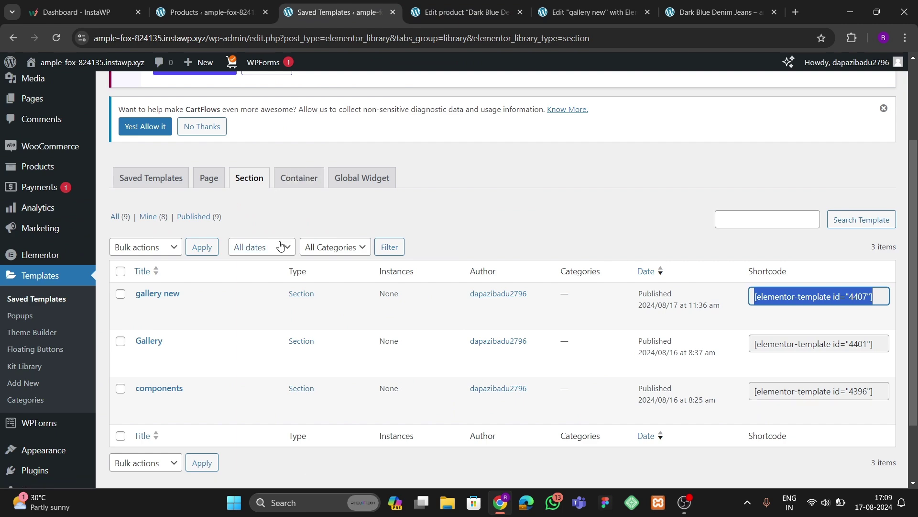
pyautogui.scroll(3, 225, 354)
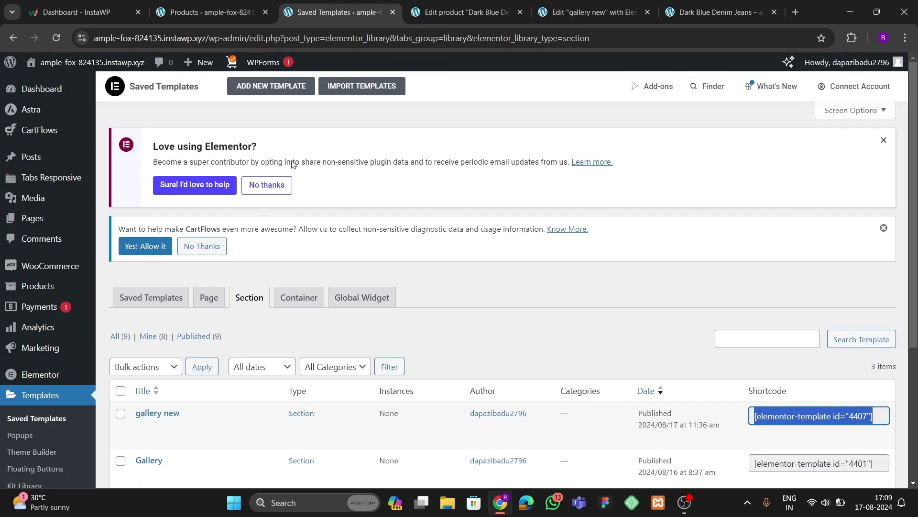
pyautogui.click(262, 91)
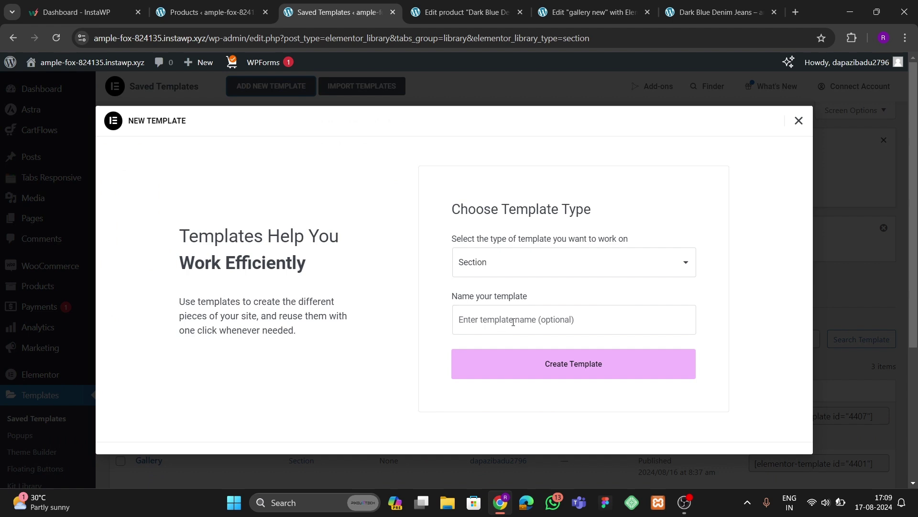
pyautogui.click(514, 328)
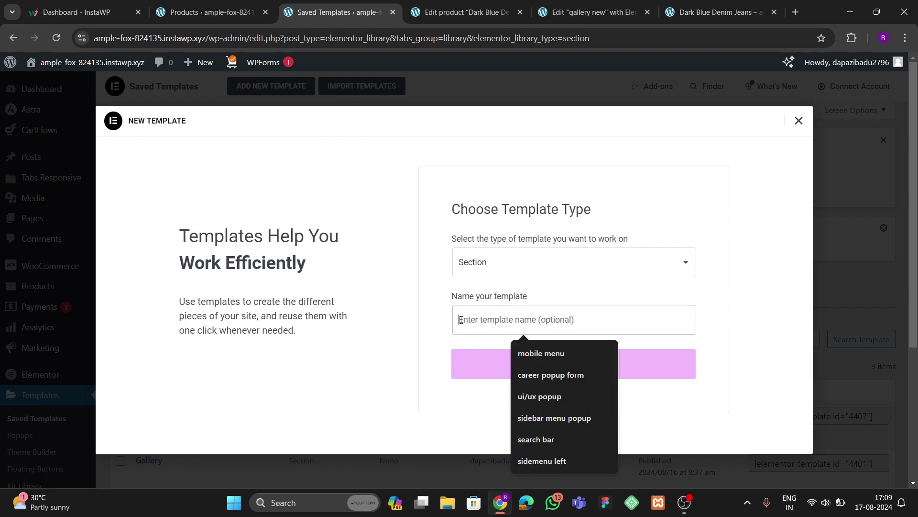
pyautogui.write('Men')
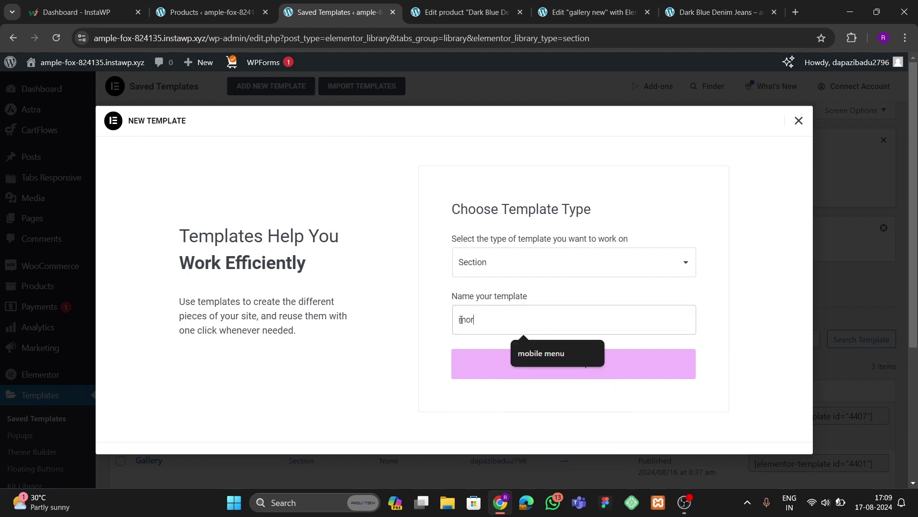
pyautogui.press('BackSpace')
pyautogui.press('BackSpace')
pyautogui.press('BackSpace')
pyautogui.write('accordian section')
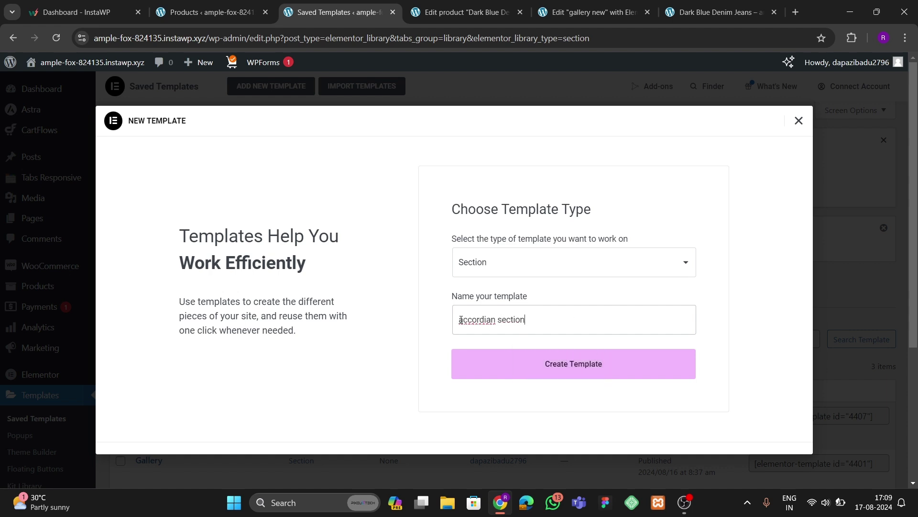
pyautogui.click(552, 366)
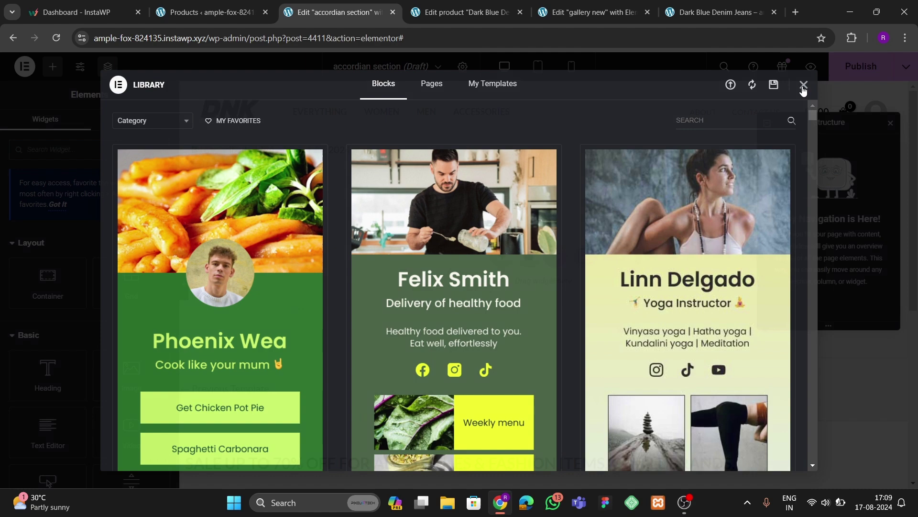
# Step: Dismiss the template library and add a single-column Flexbox container with Full Width content and 20 px padding on all sides
pyautogui.click(803, 88)
pyautogui.click(510, 257)
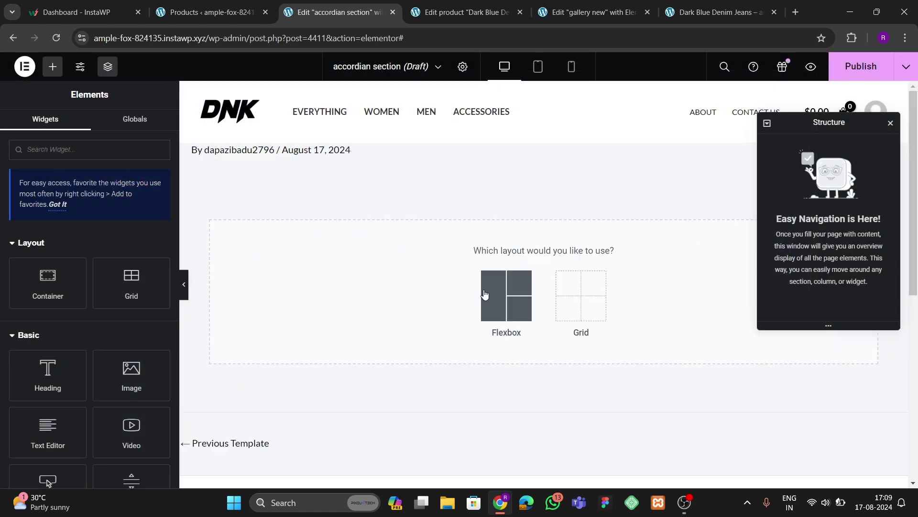
pyautogui.click(486, 295)
pyautogui.click(379, 283)
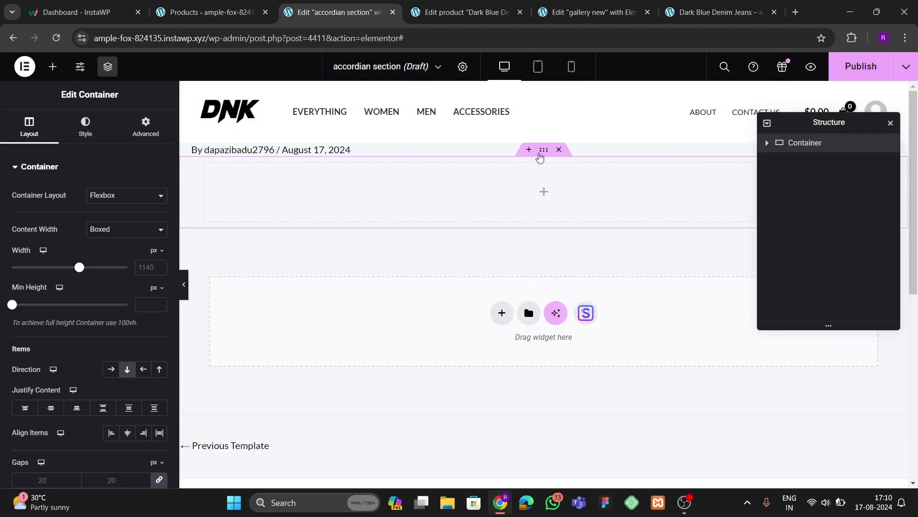
pyautogui.click(128, 229)
pyautogui.click(125, 254)
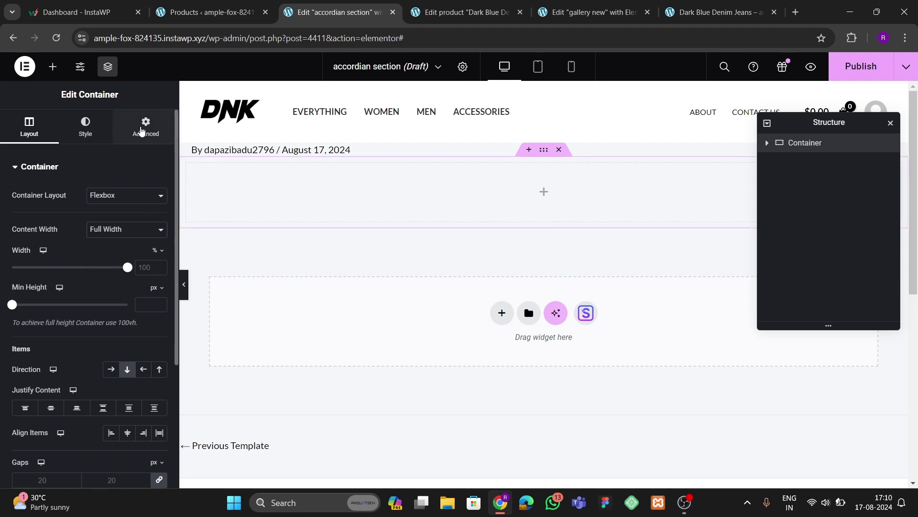
pyautogui.click(146, 127)
pyautogui.write('20')
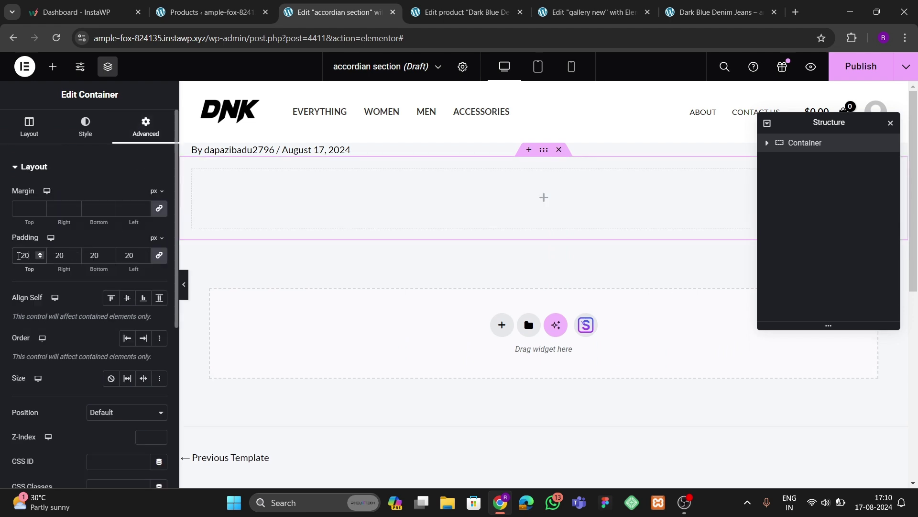
# Step: Find the Accordion widget with the search term "tabs" and place it in the container
pyautogui.click(53, 66)
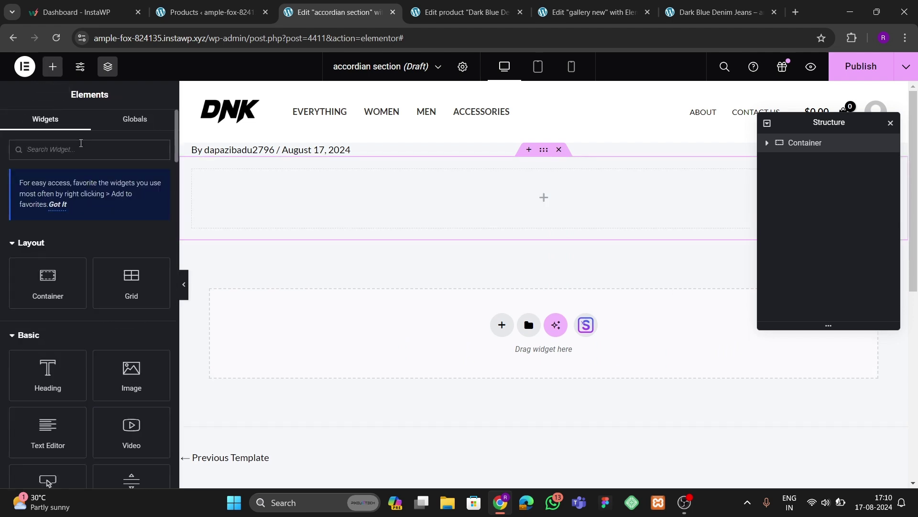
pyautogui.write('tabs')
pyautogui.moveTo(125, 268); pyautogui.dragTo(404, 200)
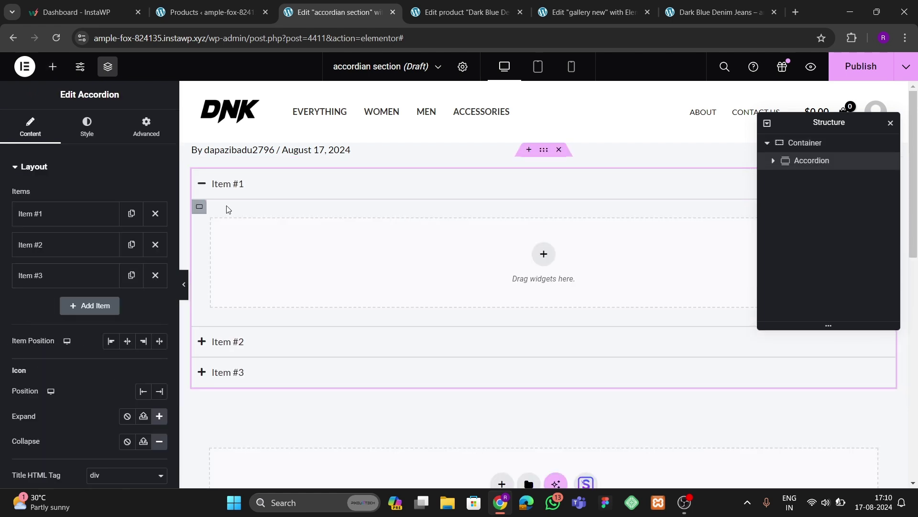
pyautogui.click(241, 185)
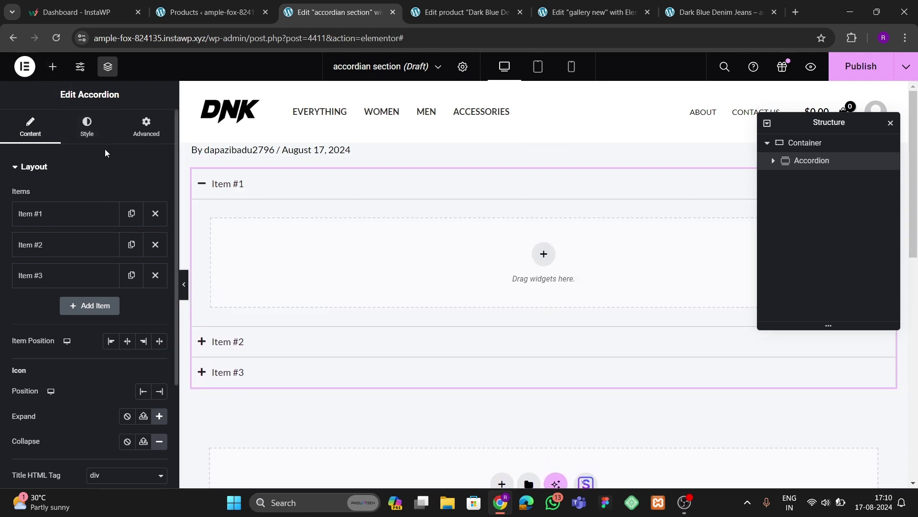
# Step: Add a single-column container inside accordion Item #1, remove its padding and set its content width to Full Width
pyautogui.click(53, 66)
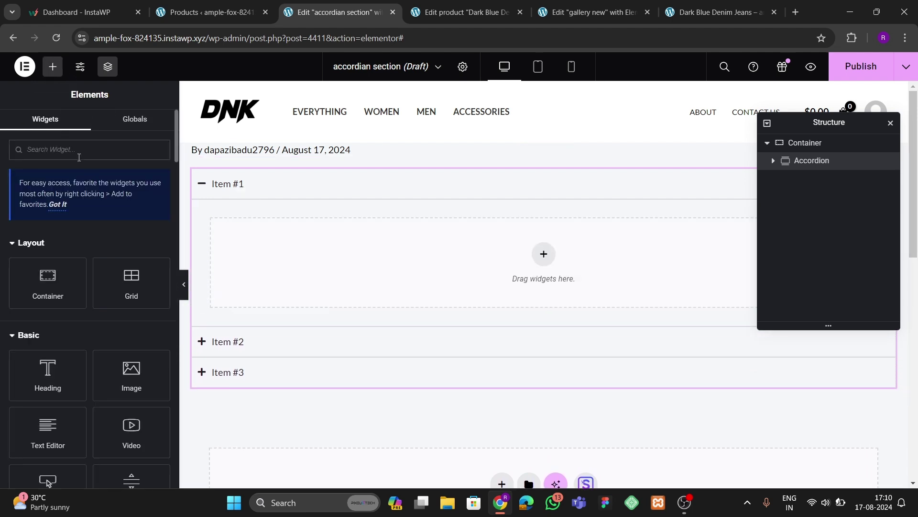
pyautogui.click(546, 255)
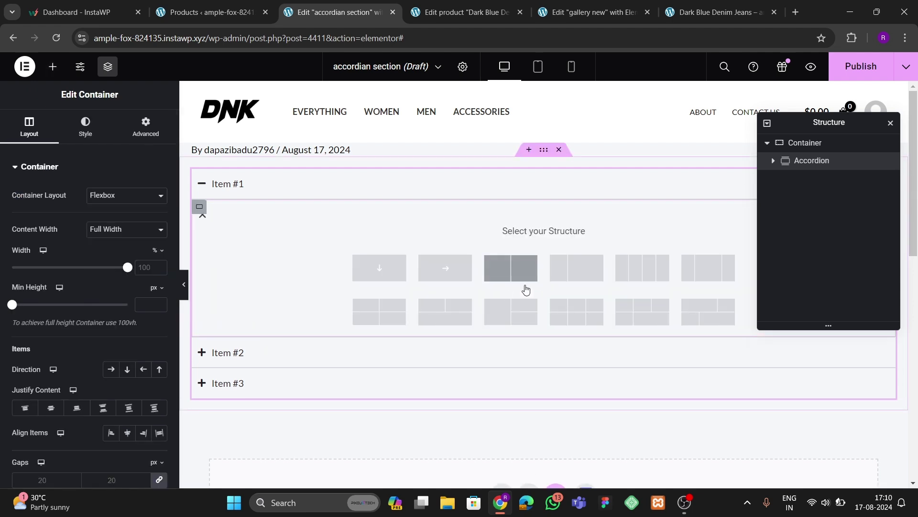
pyautogui.click(381, 270)
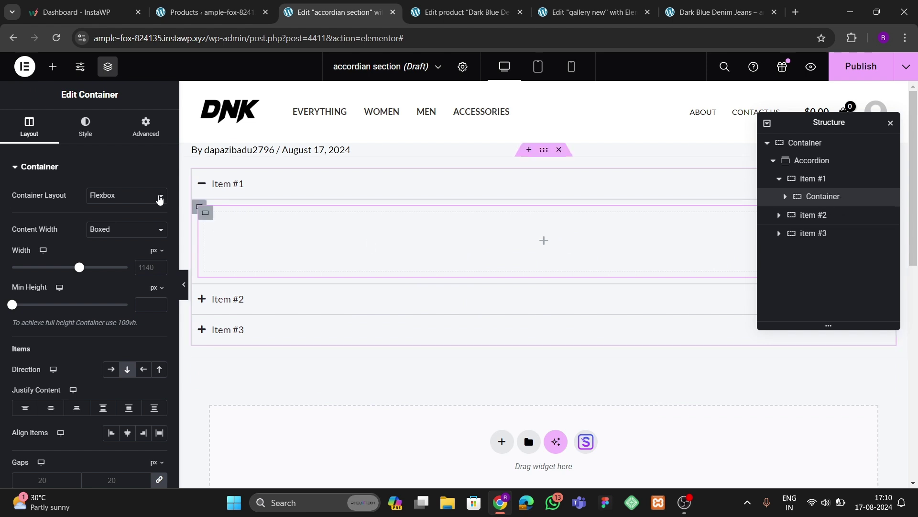
pyautogui.click(146, 128)
pyautogui.click(28, 139)
pyautogui.click(123, 230)
pyautogui.click(120, 248)
# Step: Add a Grid element to the container in Item #1 and remove the grid's padding
pyautogui.click(48, 67)
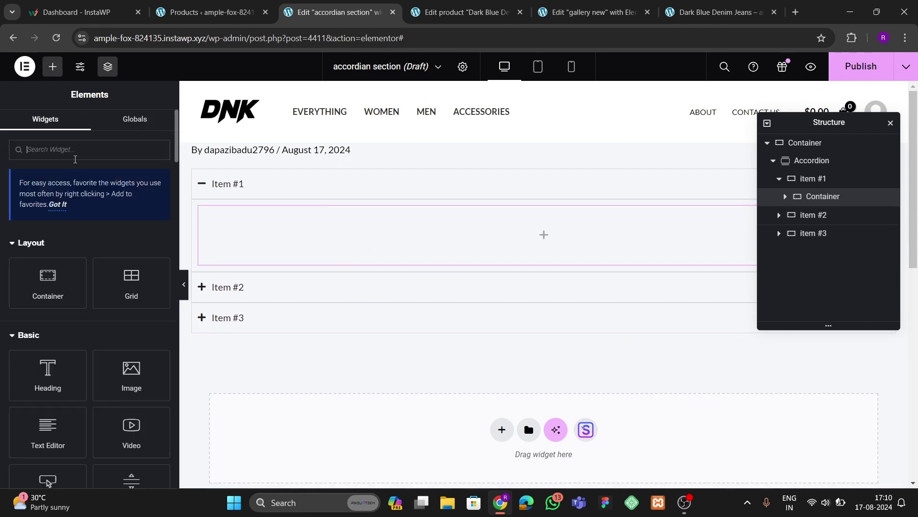
pyautogui.write('grid')
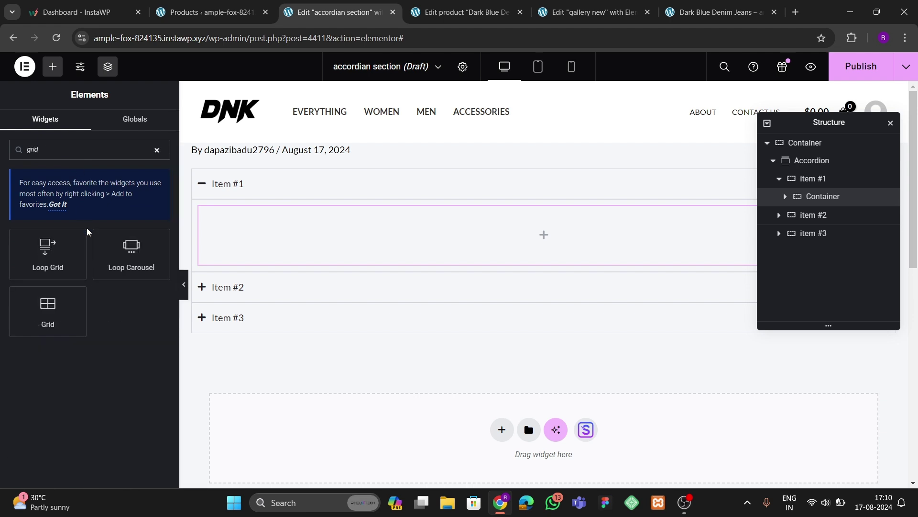
pyautogui.moveTo(49, 313); pyautogui.dragTo(375, 244)
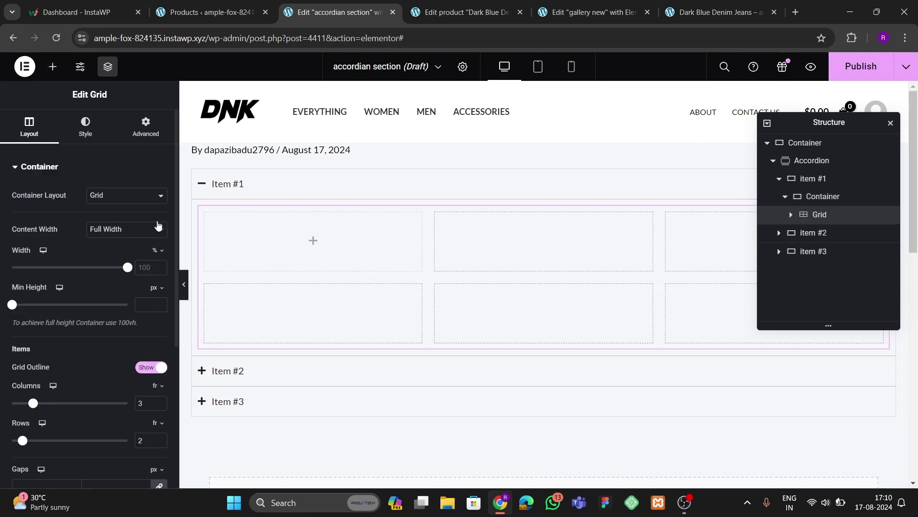
pyautogui.click(145, 128)
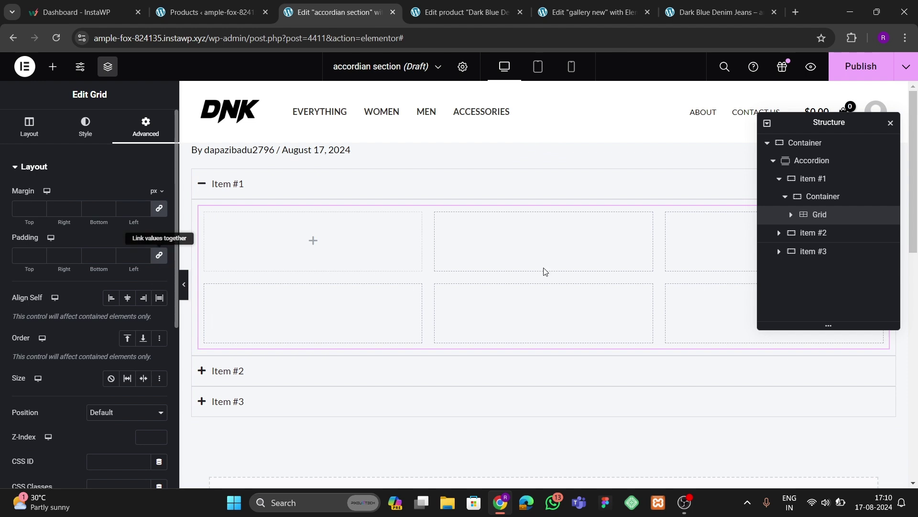
# Step: Place a Container in the first grid cell and set its padding to 0 on all sides
pyautogui.click(53, 67)
pyautogui.moveTo(45, 283); pyautogui.dragTo(327, 301)
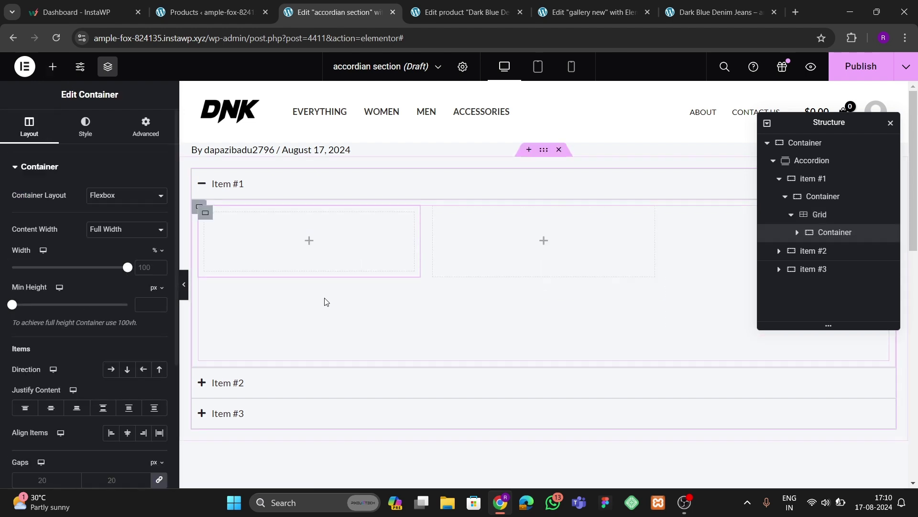
pyautogui.click(146, 127)
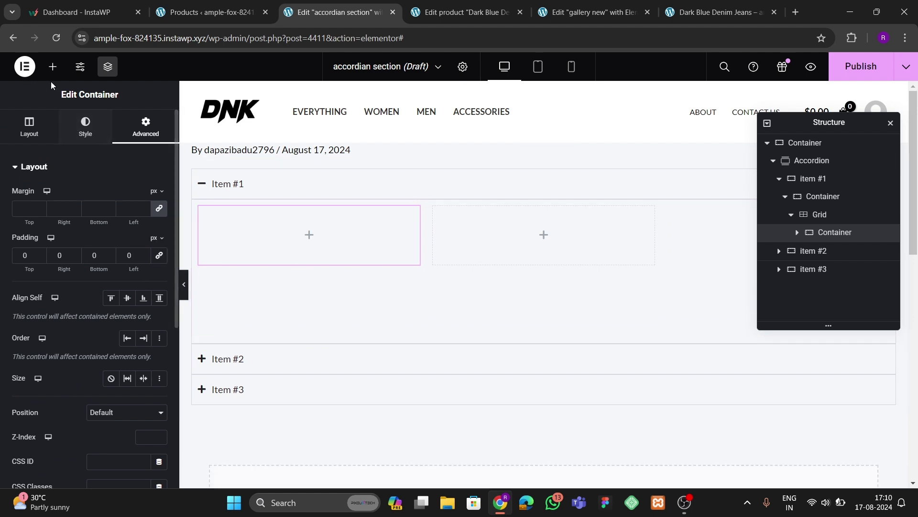
# Step: Add an Image widget to the first cell's container and choose sports-shoe5.jpg from the media library
pyautogui.click(52, 66)
pyautogui.scroll(-1, 96, 324)
pyautogui.moveTo(133, 316); pyautogui.dragTo(266, 300)
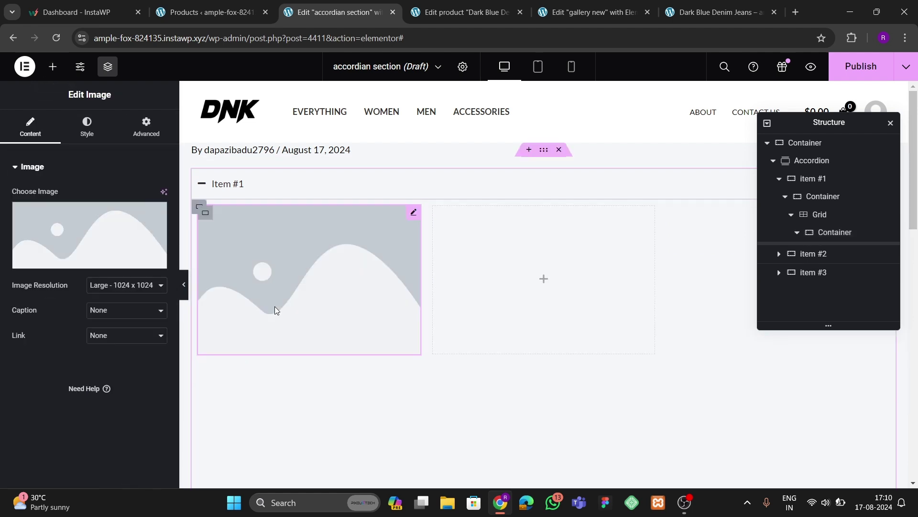
pyautogui.click(114, 242)
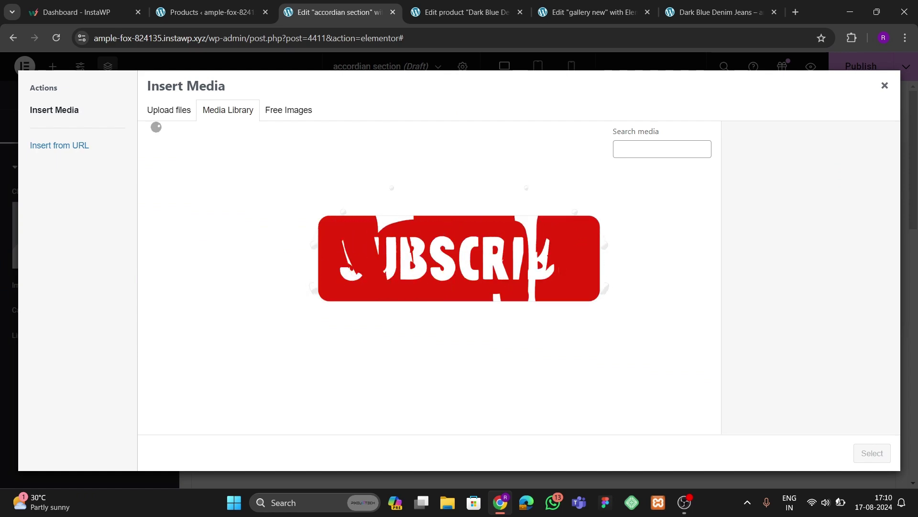
pyautogui.click(396, 336)
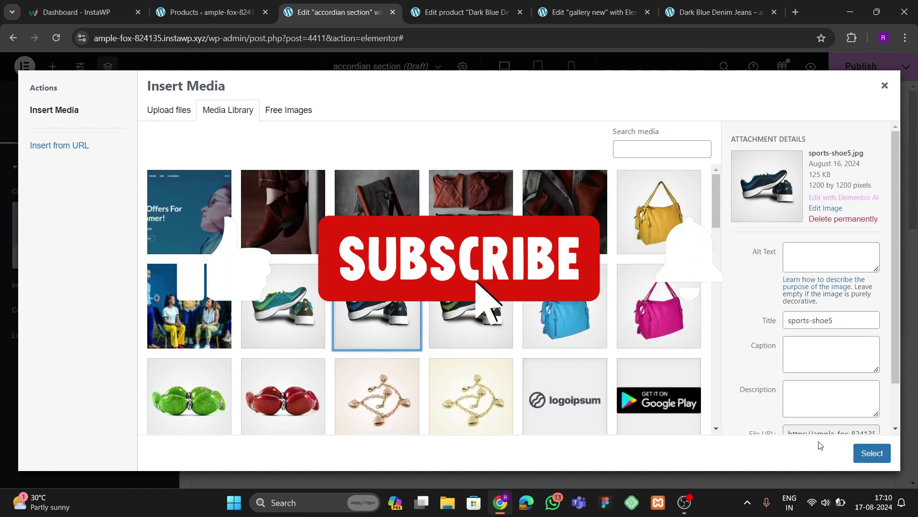
pyautogui.click(869, 457)
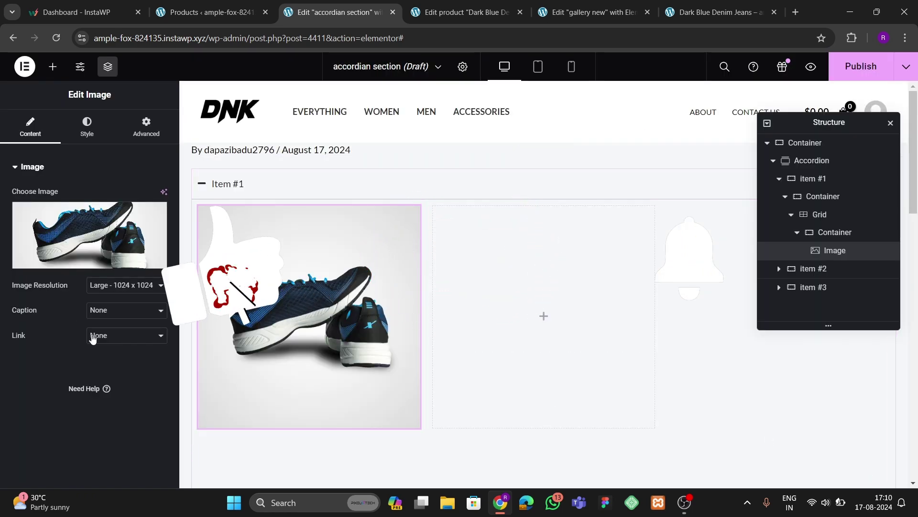
# Step: Link the shoe image to its Media File with Lightbox set to Yes and test the lightbox in the preview
pyautogui.click(127, 335)
pyautogui.click(104, 352)
pyautogui.click(103, 365)
pyautogui.click(101, 381)
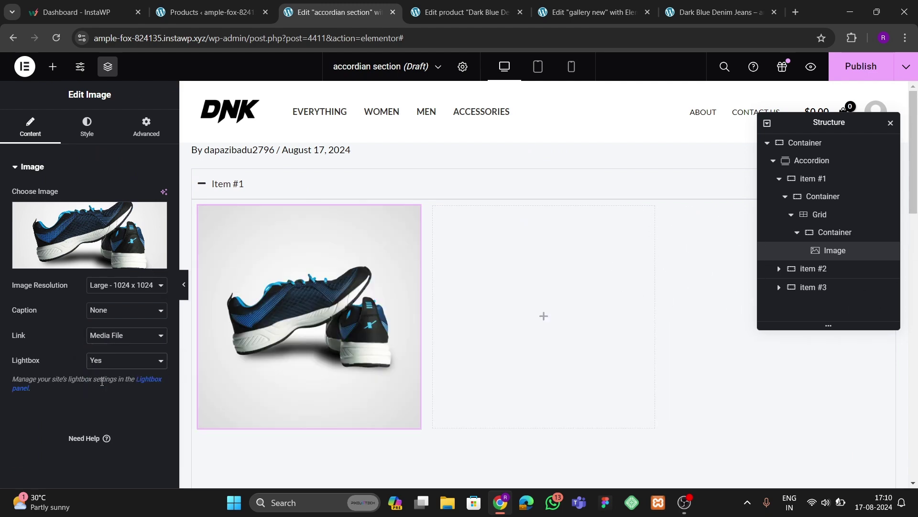
pyautogui.click(354, 356)
pyautogui.click(324, 211)
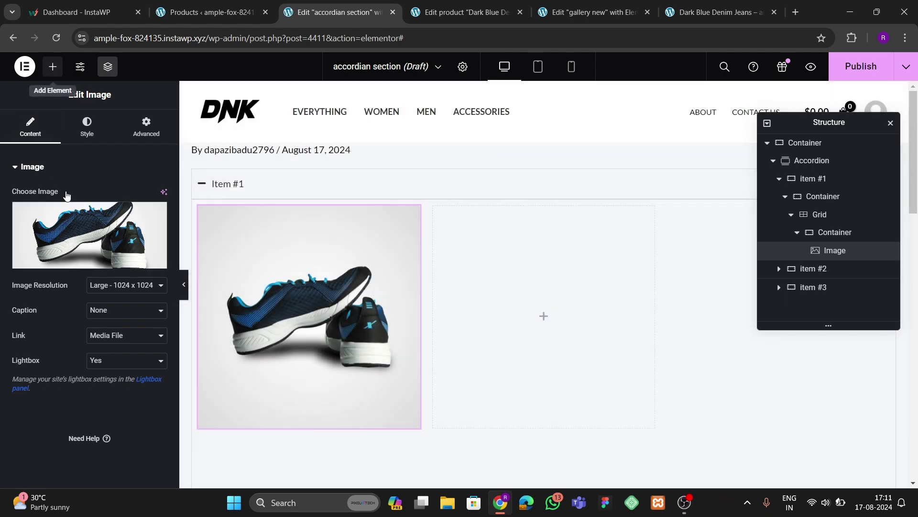
# Step: Add a Heading widget below the shoe image, title it "HEADING 1" and center it
pyautogui.click(53, 66)
pyautogui.moveTo(48, 200); pyautogui.dragTo(263, 343)
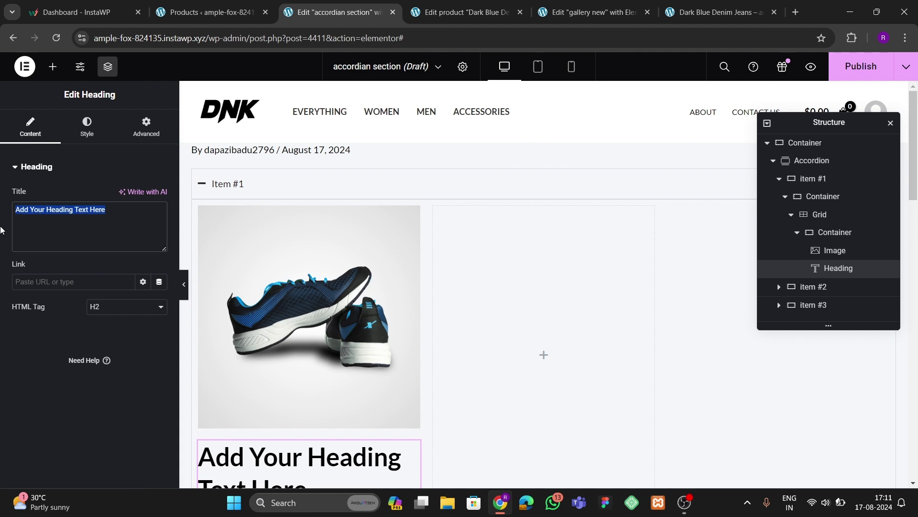
pyautogui.write('HEADING 1')
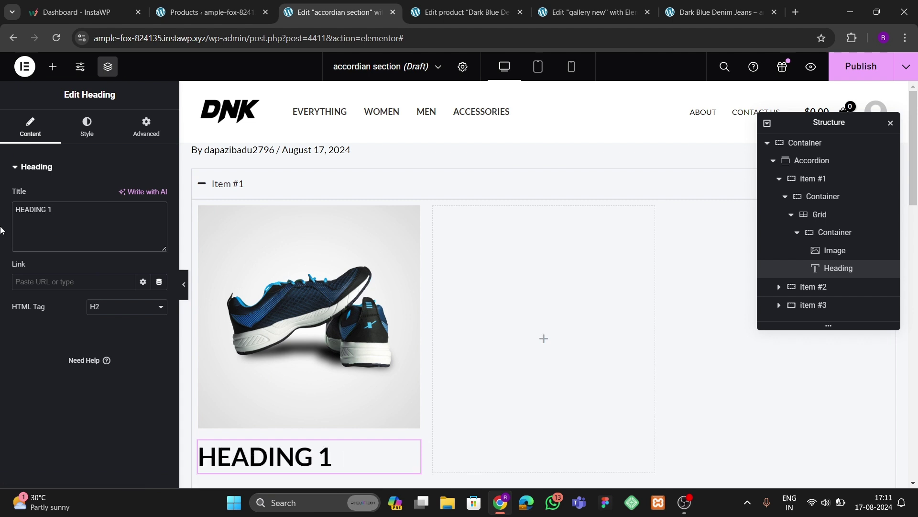
pyautogui.click(76, 136)
pyautogui.click(127, 195)
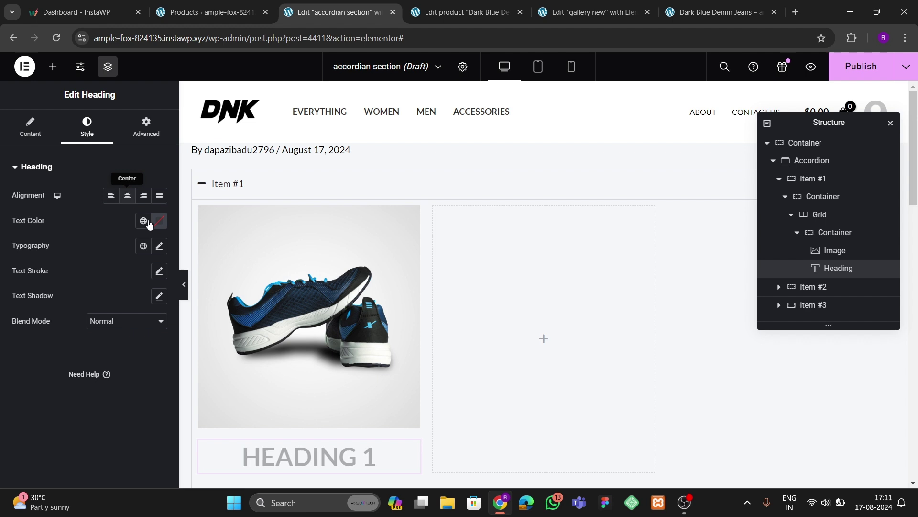
# Step: Lay out the first cell's container as a vertical column with justified content and items centered and gaps of 10
pyautogui.click(835, 233)
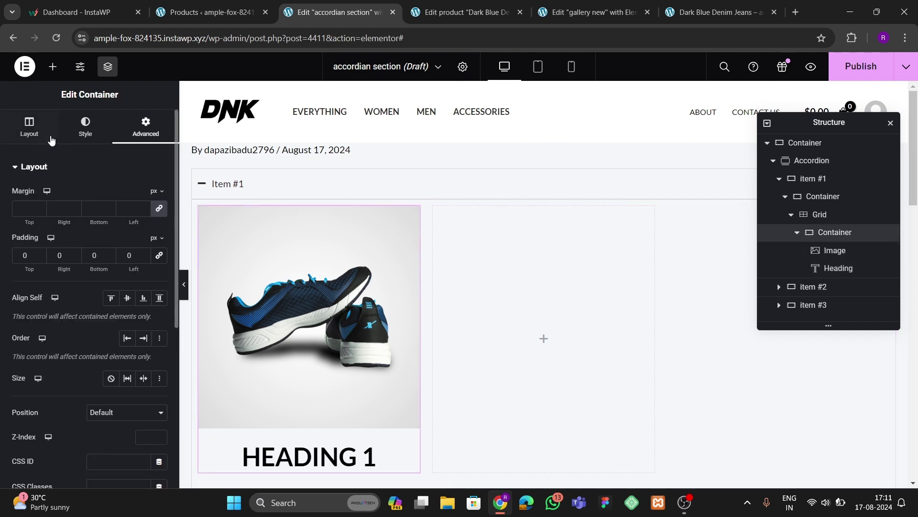
pyautogui.click(21, 128)
pyautogui.click(128, 370)
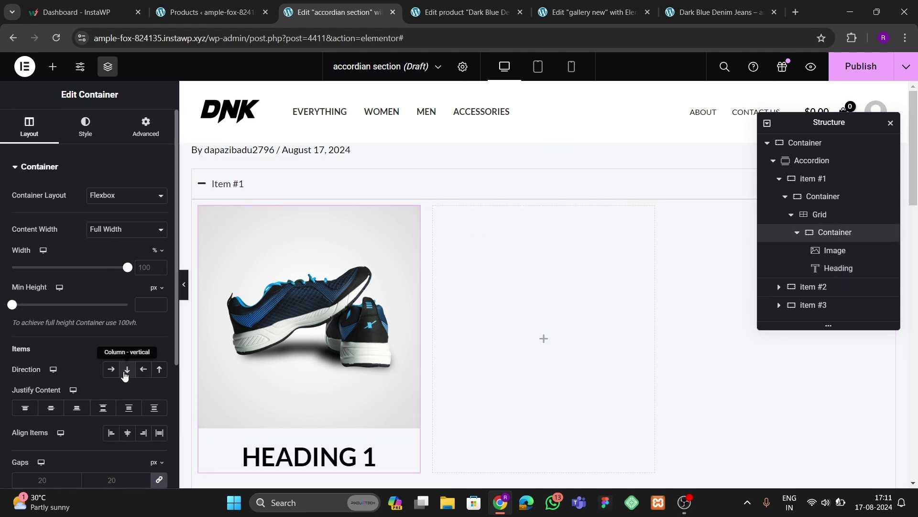
pyautogui.click(51, 407)
pyautogui.scroll(-1, 120, 419)
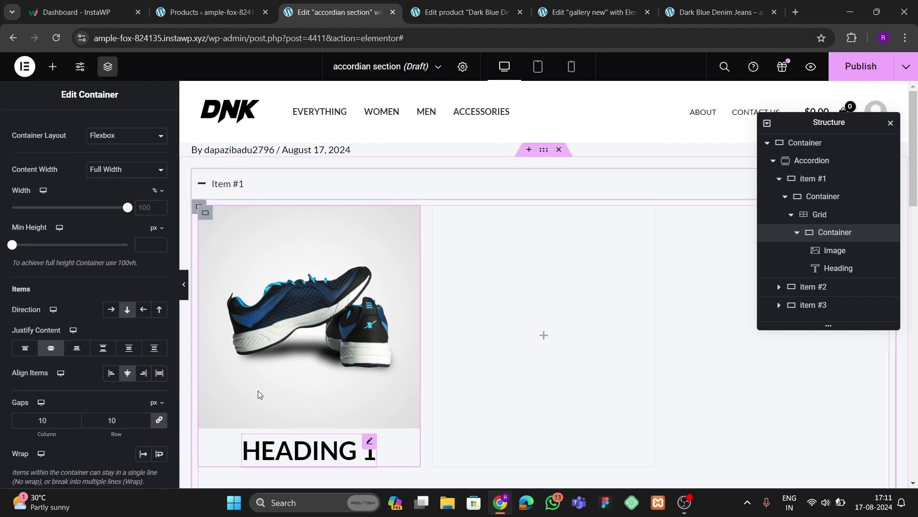
# Step: Reduce the typography size of the "HEADING 1" heading to about 20 px
pyautogui.click(335, 450)
pyautogui.click(160, 246)
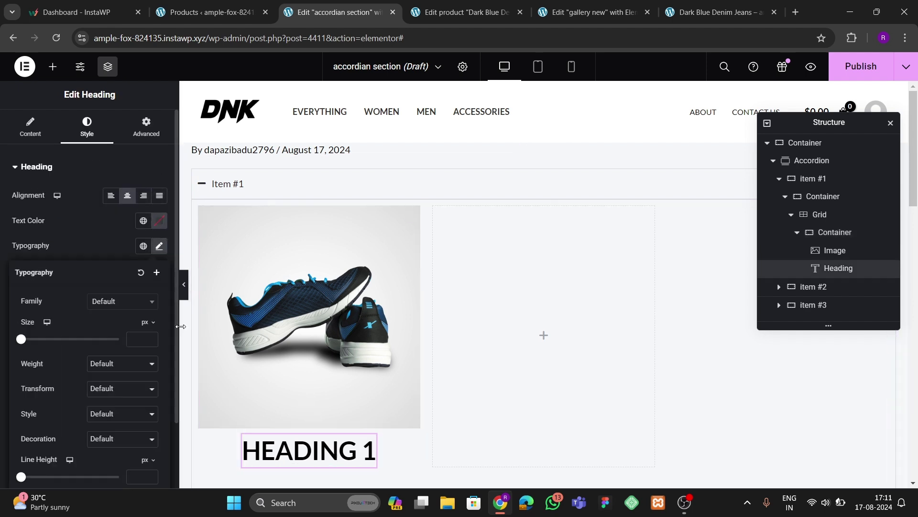
pyautogui.click(154, 337)
pyautogui.click(154, 338)
pyautogui.click(154, 339)
pyautogui.click(154, 339)
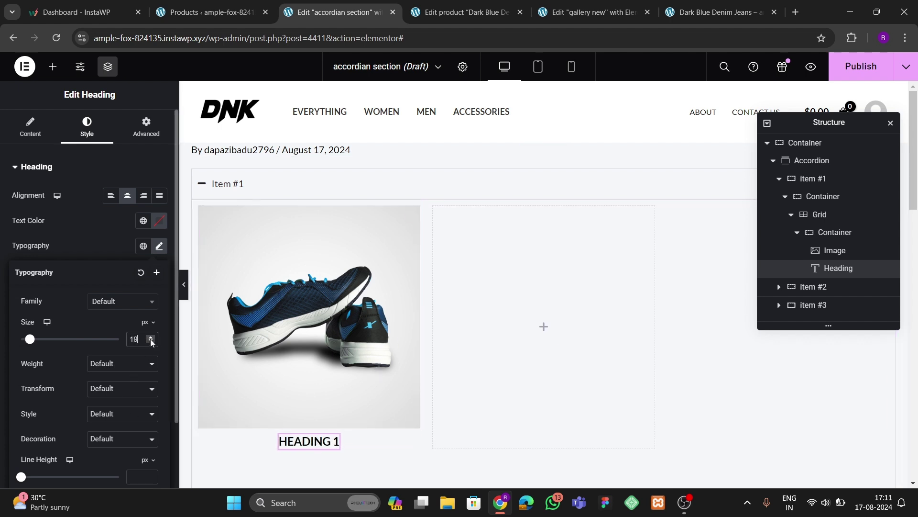
# Step: Duplicate the container with the shoe image and heading three times inside the grid
pyautogui.click(797, 232)
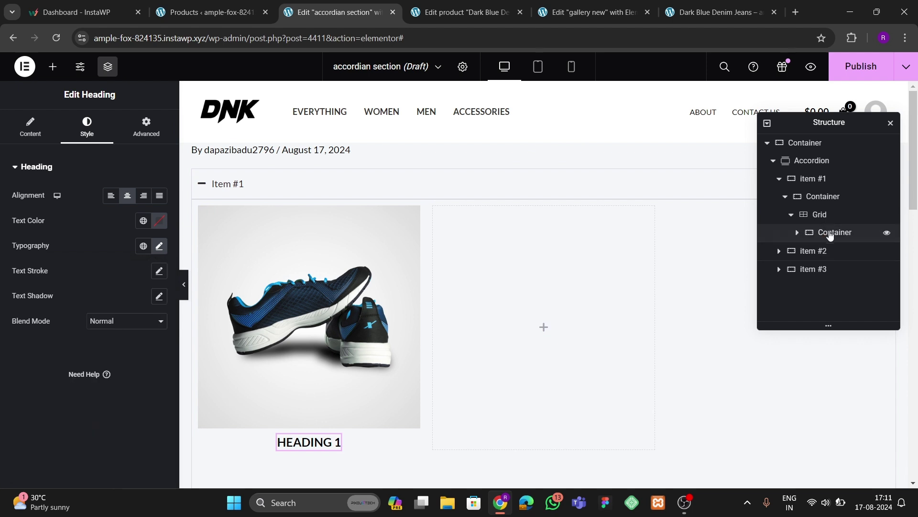
pyautogui.click(834, 233)
pyautogui.rightClick(833, 233)
pyautogui.click(814, 219)
pyautogui.rightClick(828, 244)
pyautogui.click(816, 221)
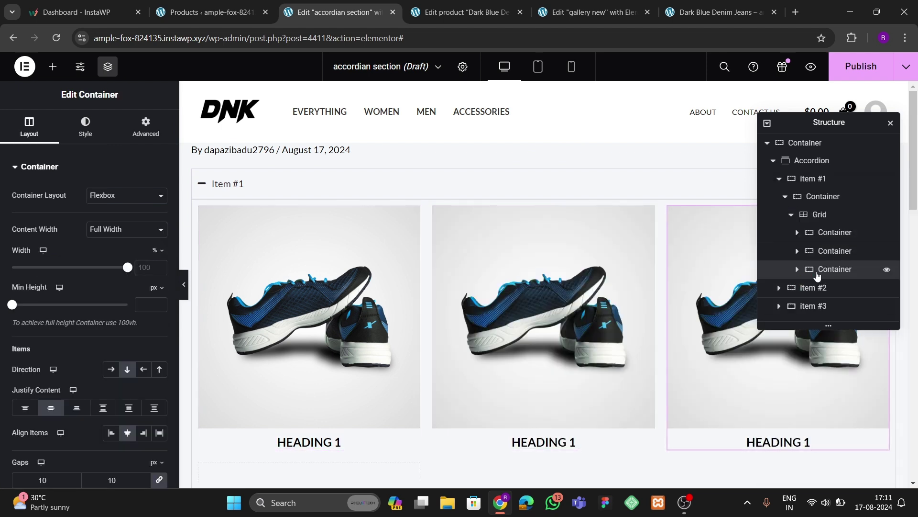
pyautogui.rightClick(823, 271)
pyautogui.click(798, 218)
pyautogui.scroll(-4, 529, 289)
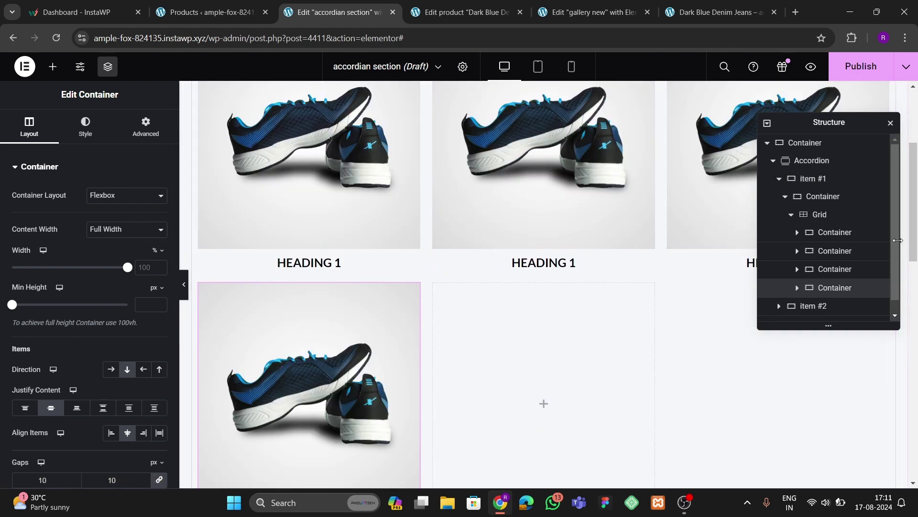
# Step: Set the grid in the first accordion item to 4 columns and 1 row
pyautogui.click(828, 221)
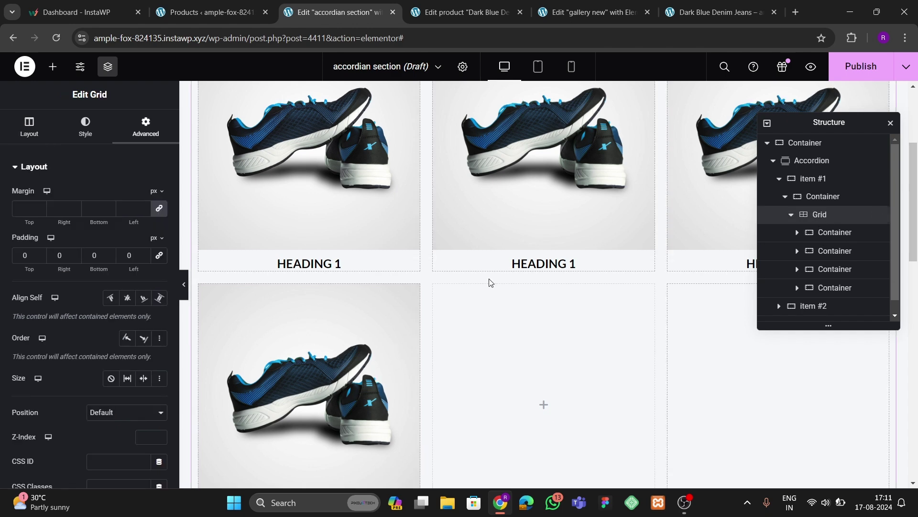
pyautogui.click(30, 127)
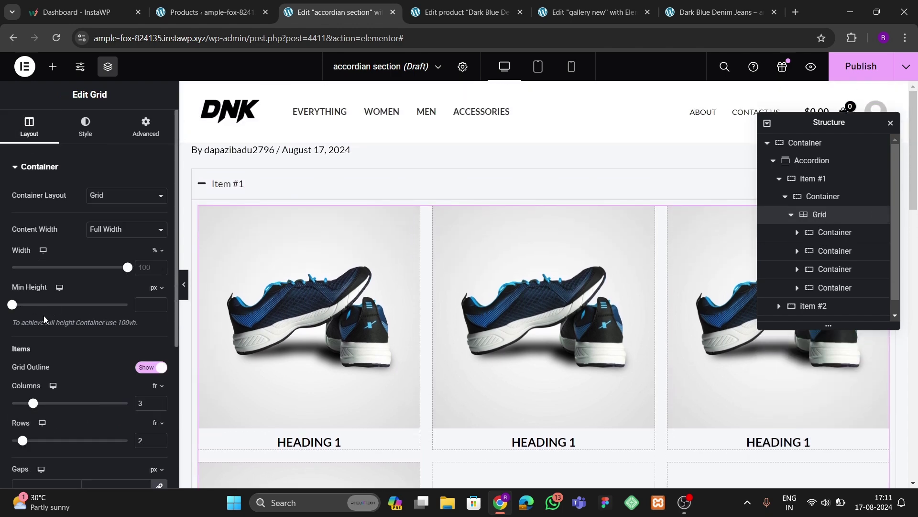
pyautogui.scroll(-4, 44, 314)
pyautogui.click(160, 222)
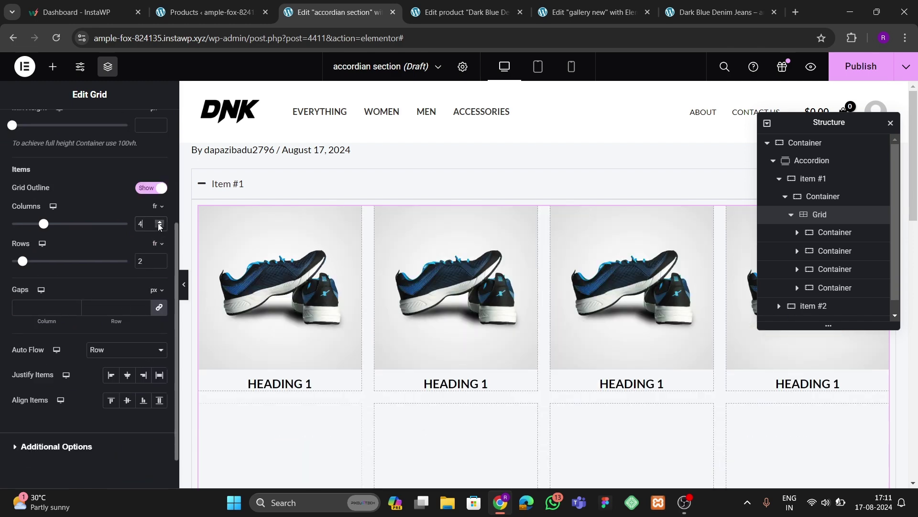
pyautogui.click(160, 264)
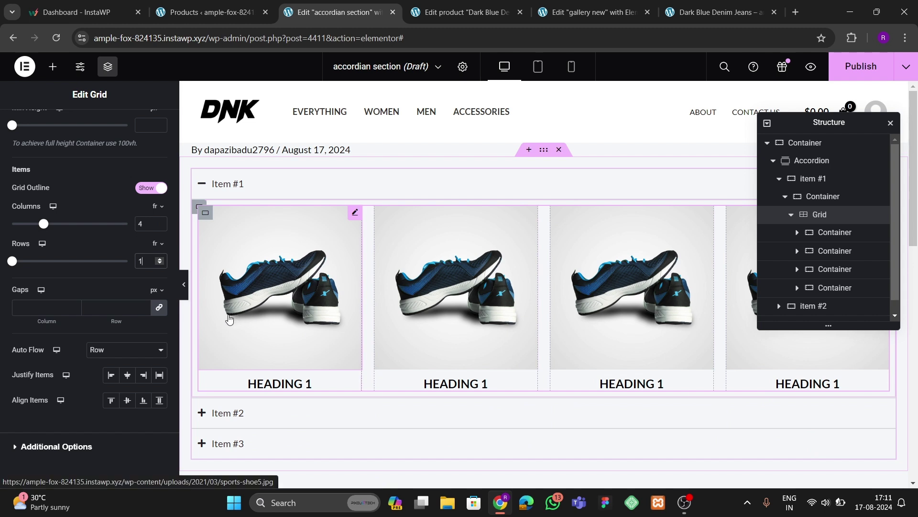
# Step: Delete accordion items Item #2 and Item #3 and duplicate Item #1 three times
pyautogui.click(266, 186)
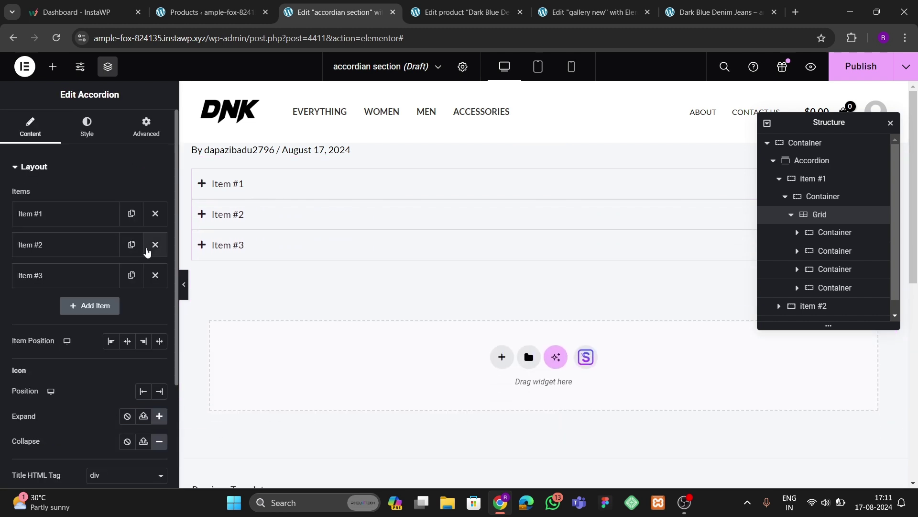
pyautogui.click(154, 244)
pyautogui.click(155, 243)
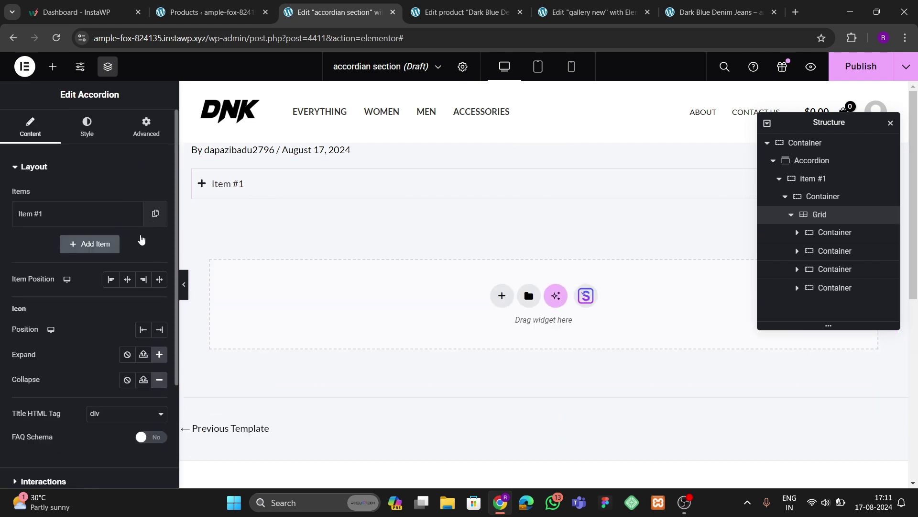
pyautogui.hotkey('ctrl', 'z')
pyautogui.hotkey('ctrl', 'z')
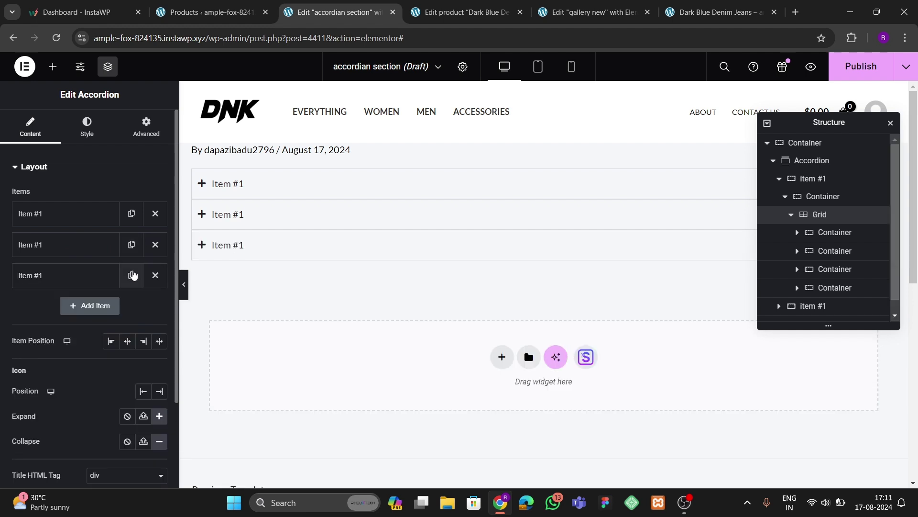
pyautogui.click(132, 281)
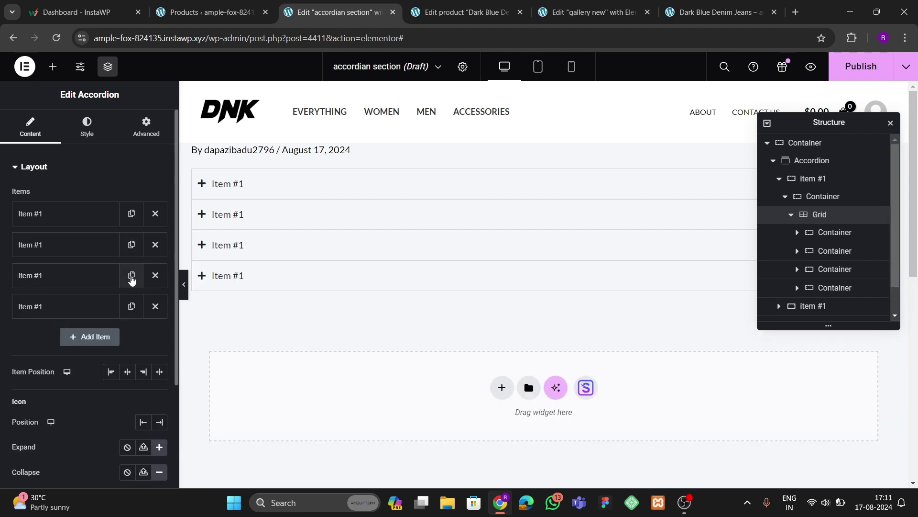
# Step: Rename the first accordion item "Content 1"
pyautogui.click(261, 189)
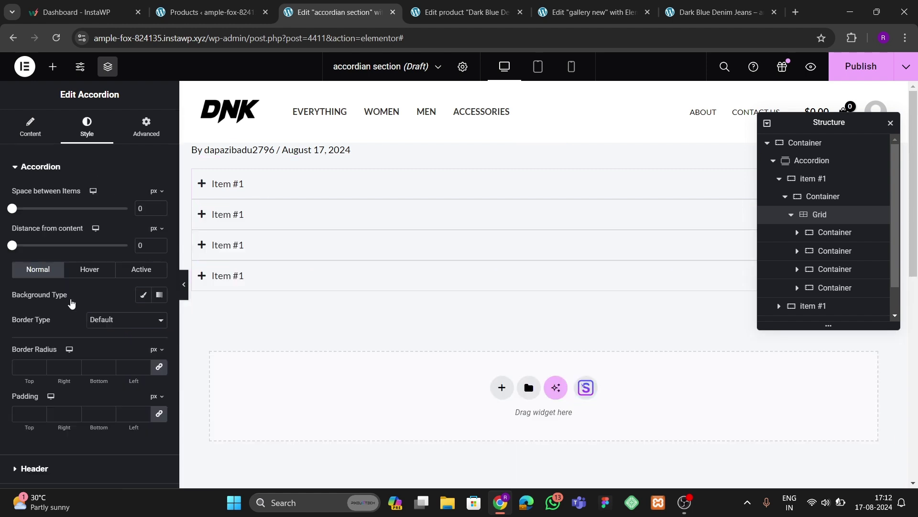
pyautogui.click(74, 225)
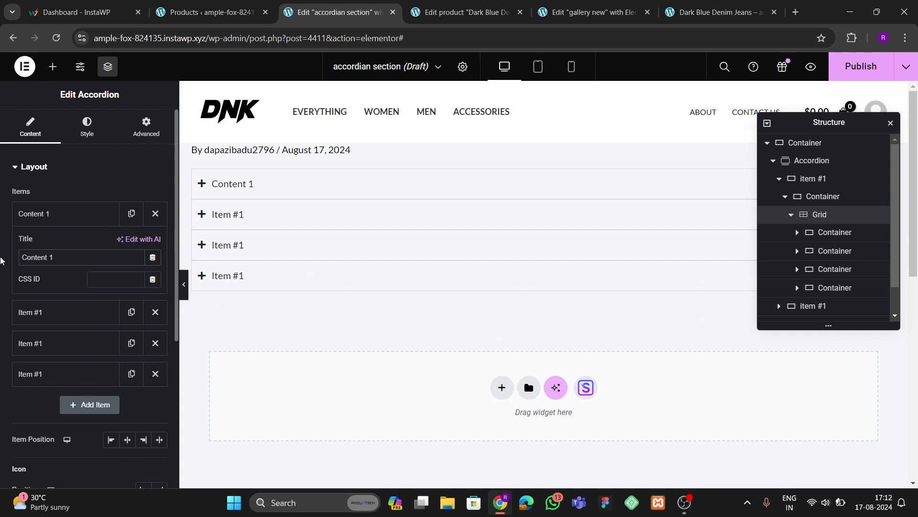
pyautogui.click(47, 218)
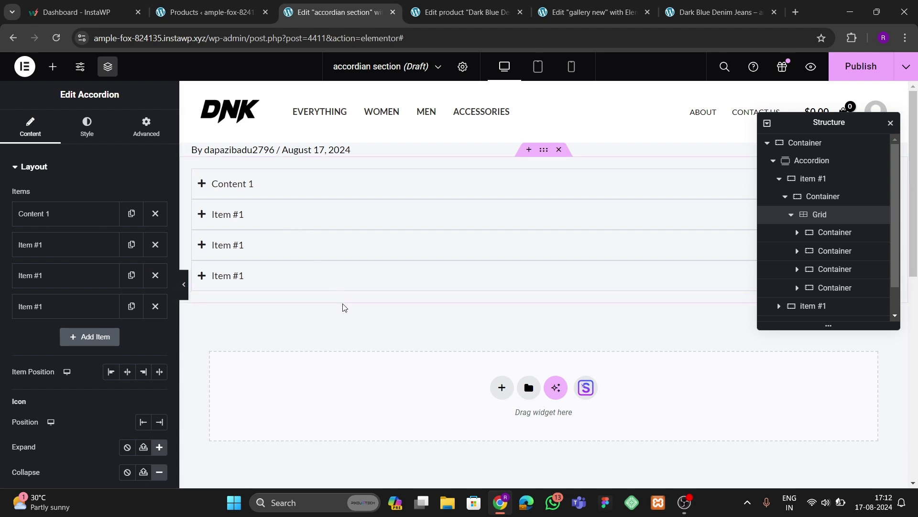
# Step: Give the accordion items a classic background in red #FF0000 for the Hover state
pyautogui.click(87, 125)
pyautogui.scroll(-2, 89, 263)
pyautogui.click(90, 173)
pyautogui.click(143, 199)
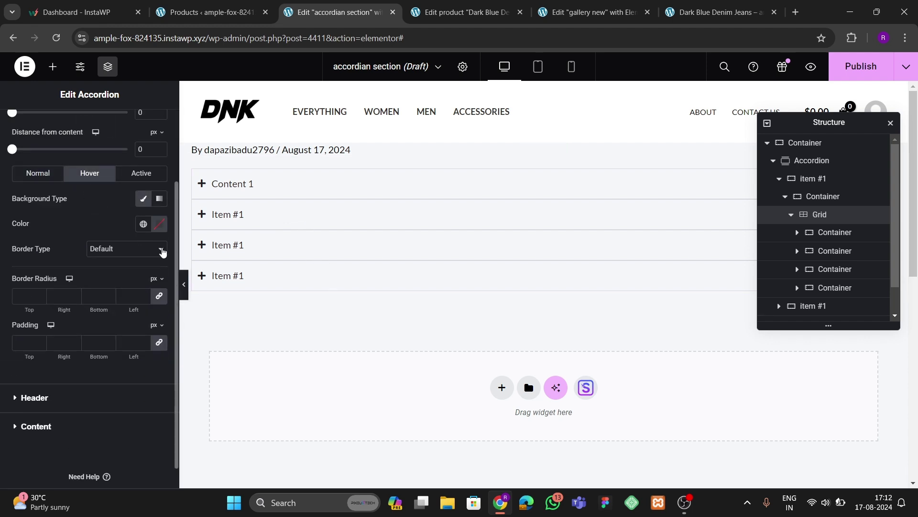
pyautogui.click(159, 224)
pyautogui.click(226, 275)
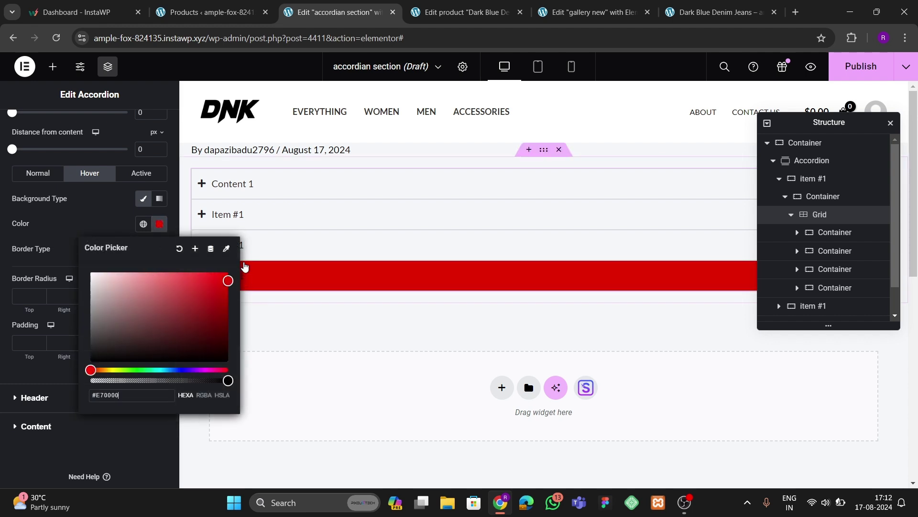
pyautogui.click(159, 223)
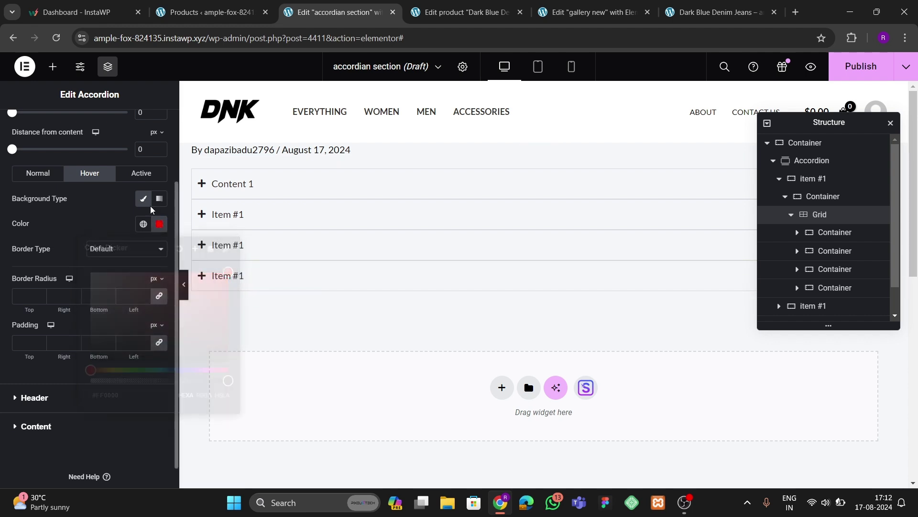
# Step: Give the accordion items a classic background in red #FF0000 for the Active state
pyautogui.click(141, 173)
pyautogui.click(143, 199)
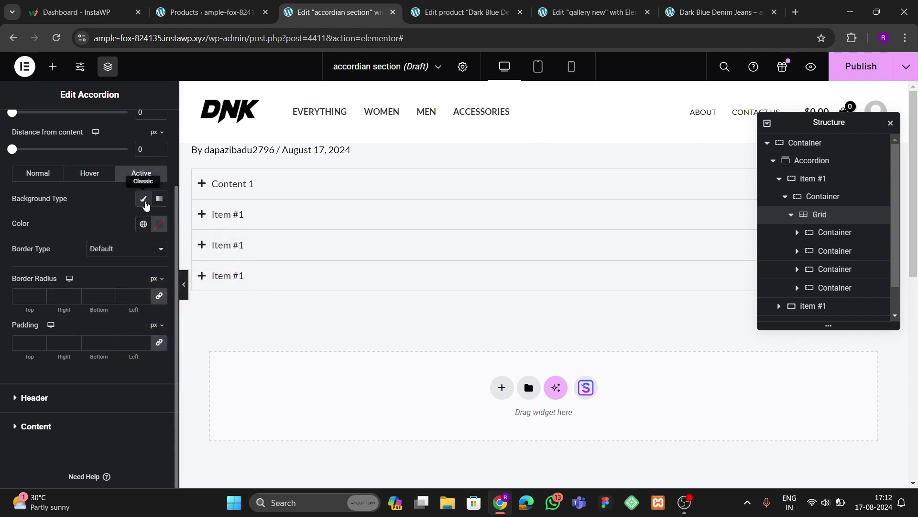
pyautogui.click(159, 223)
pyautogui.click(228, 271)
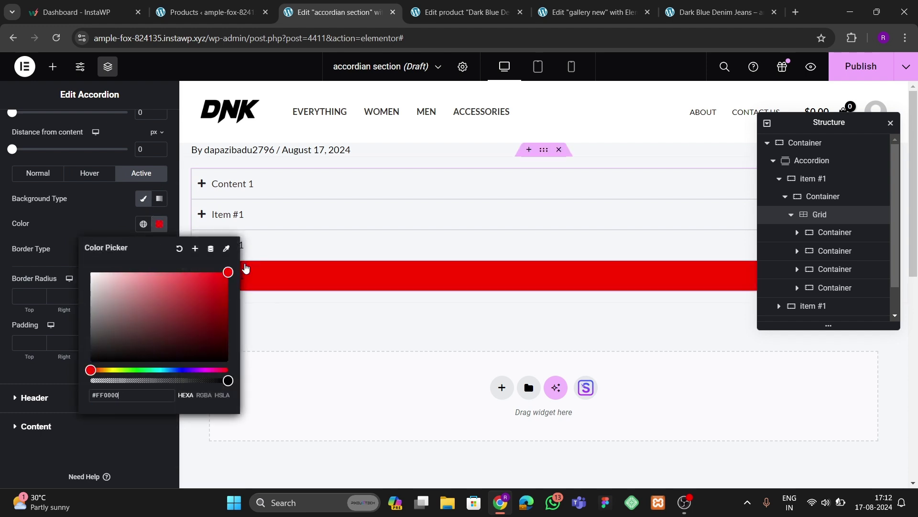
pyautogui.click(106, 232)
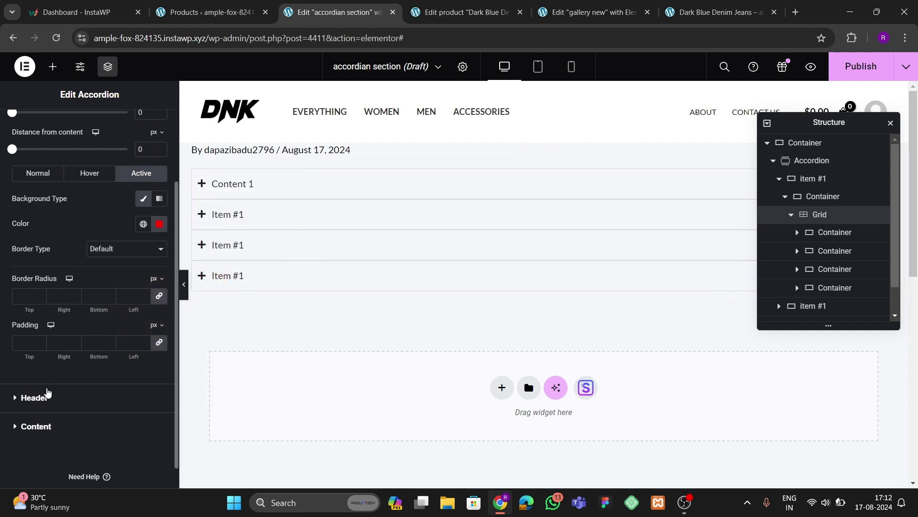
# Step: Set the accordion header title color to white #FFFFFF for both the Hover and Active states
pyautogui.click(34, 397)
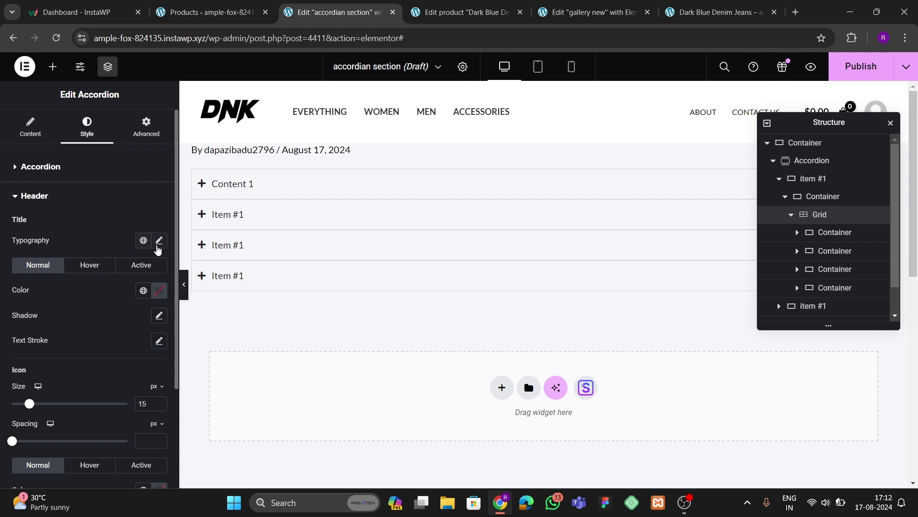
pyautogui.click(92, 271)
pyautogui.click(159, 291)
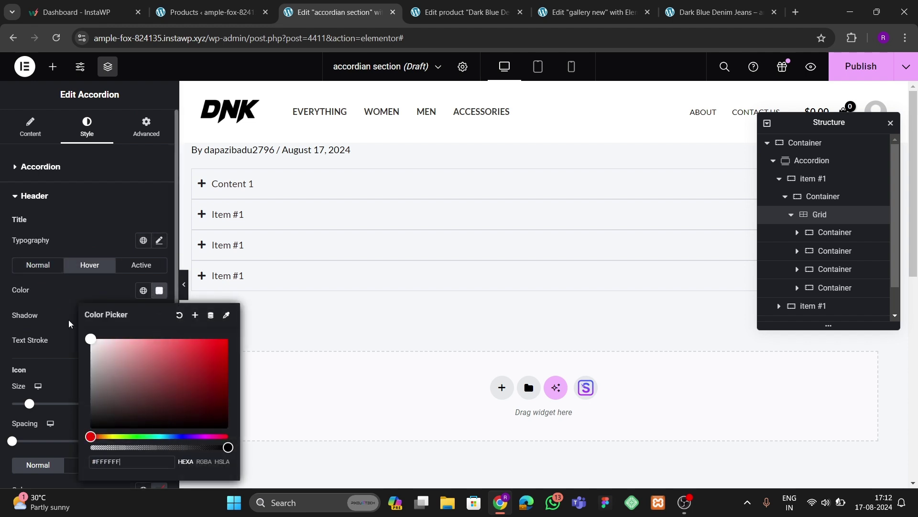
pyautogui.click(98, 298)
pyautogui.click(141, 265)
pyautogui.click(159, 290)
pyautogui.click(46, 303)
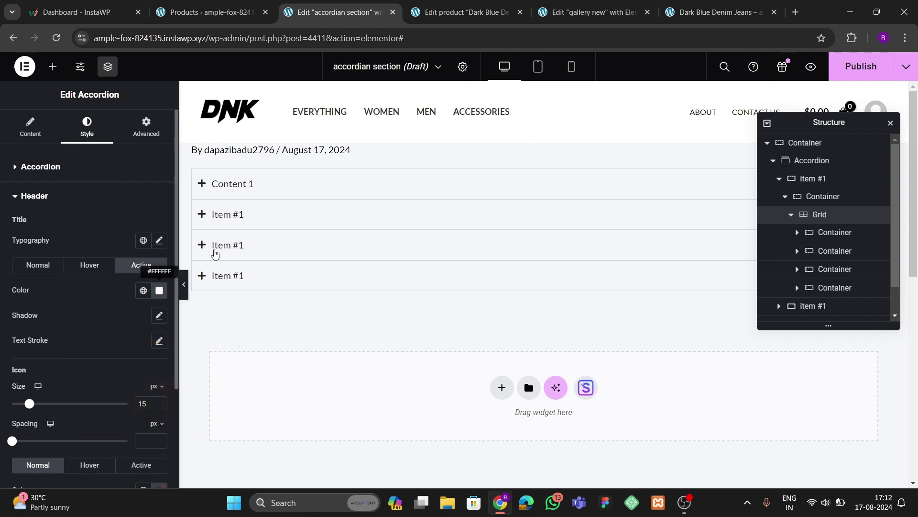
# Step: Expand the last accordion item to check its active styling and publish the accordian section template
pyautogui.click(251, 272)
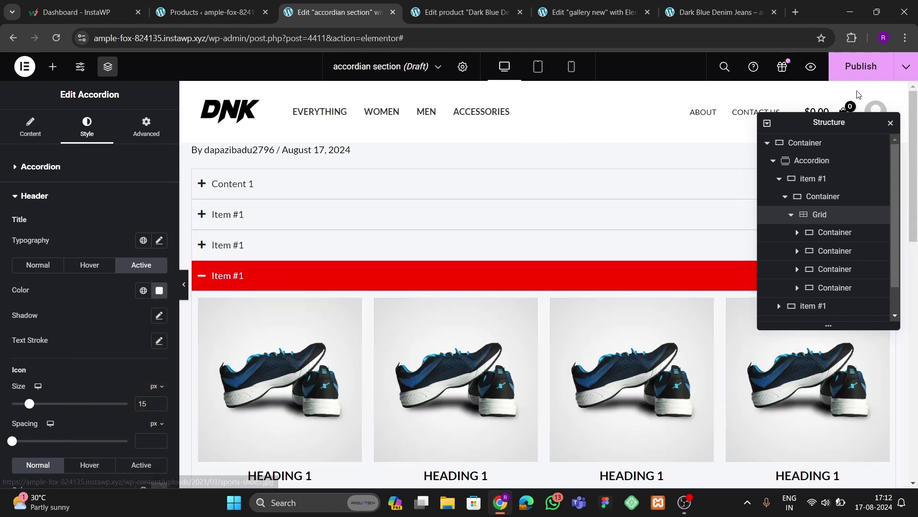
pyautogui.click(861, 66)
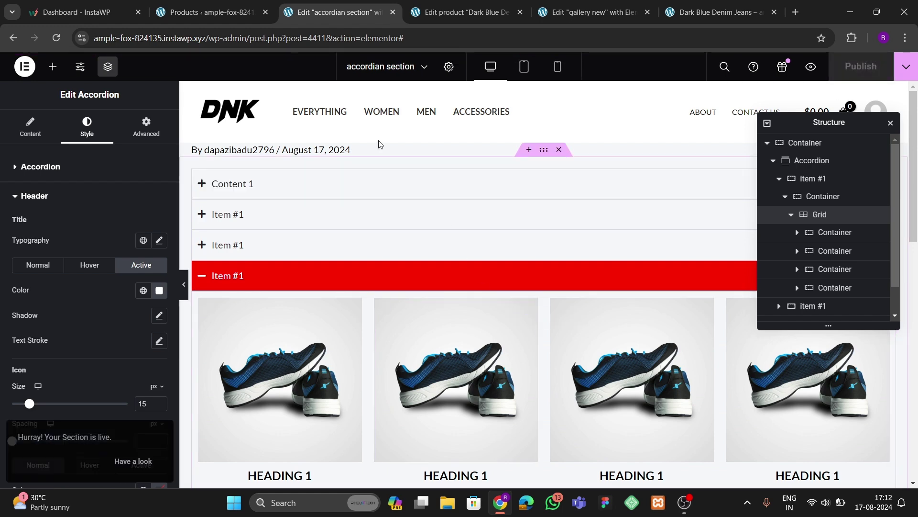
# Step: Open Saved Templates in a new browser tab and select the accordian section's shortcode in the Section list
pyautogui.click(210, 12)
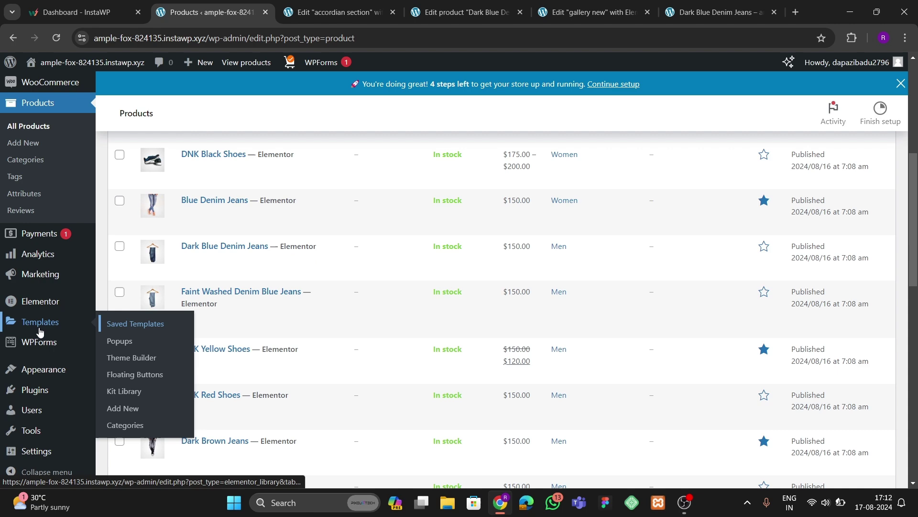
pyautogui.rightClick(122, 330)
pyautogui.click(158, 192)
pyautogui.click(303, 11)
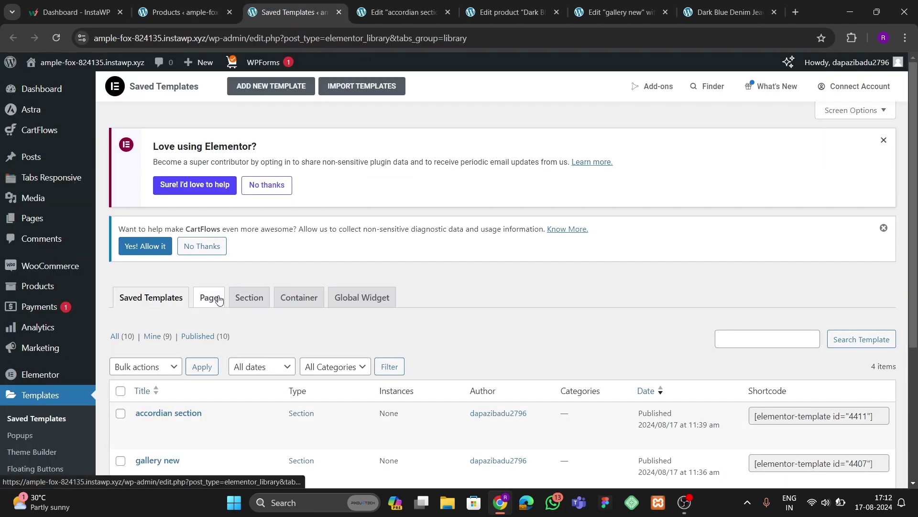
pyautogui.click(250, 297)
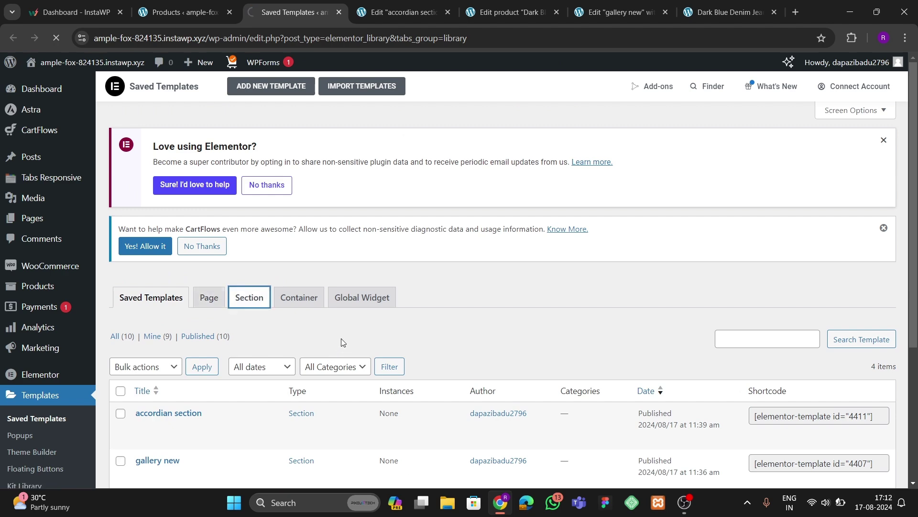
pyautogui.scroll(-3, 193, 343)
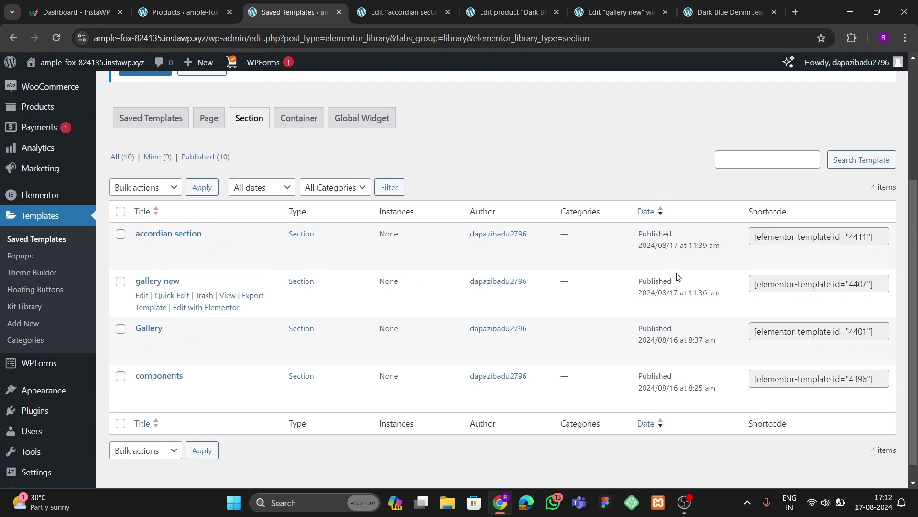
pyautogui.click(783, 237)
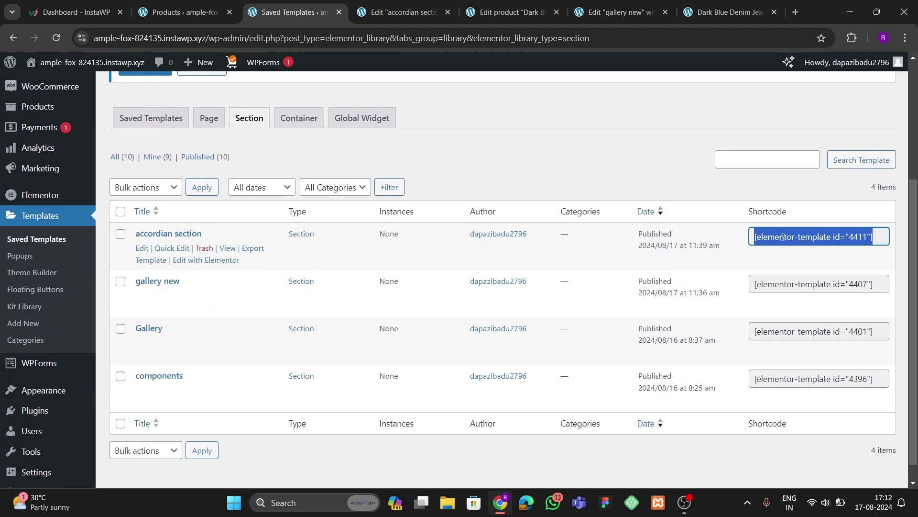
# Step: Return to the Dark Blue Denim Jeans product editor and add a custom Tabs Responsive tab titled More information
pyautogui.click(508, 11)
pyautogui.scroll(-10, 363, 330)
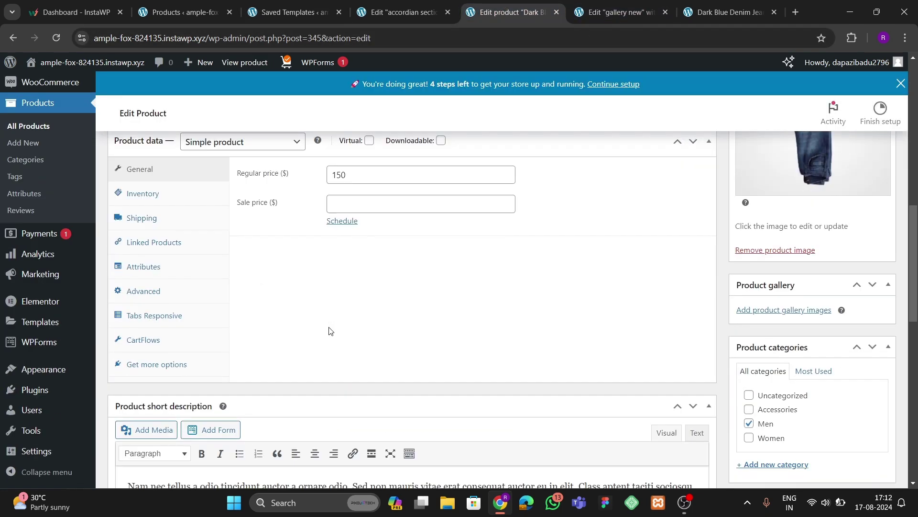
pyautogui.scroll(3, 328, 328)
pyautogui.scroll(-4, 195, 406)
pyautogui.click(171, 258)
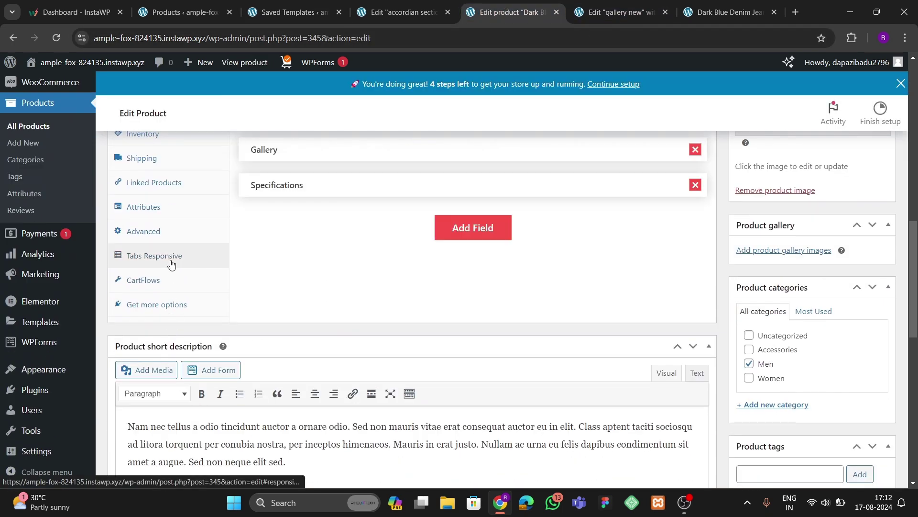
pyautogui.scroll(2, 354, 255)
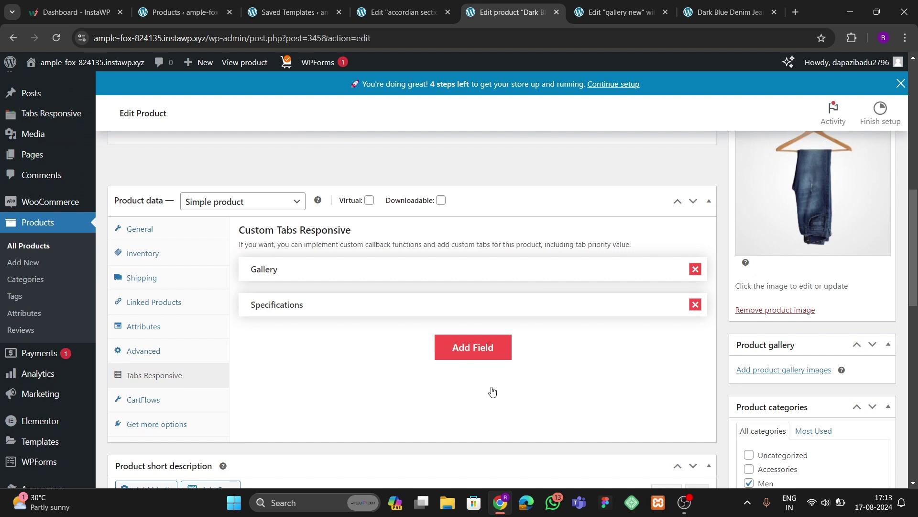
pyautogui.moveTo(305, 386); pyautogui.dragTo(241, 394)
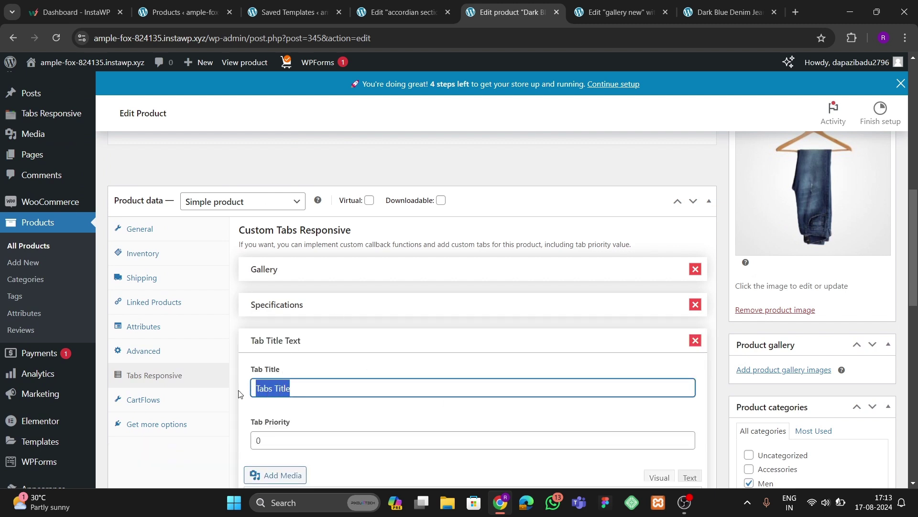
pyautogui.write('More information')
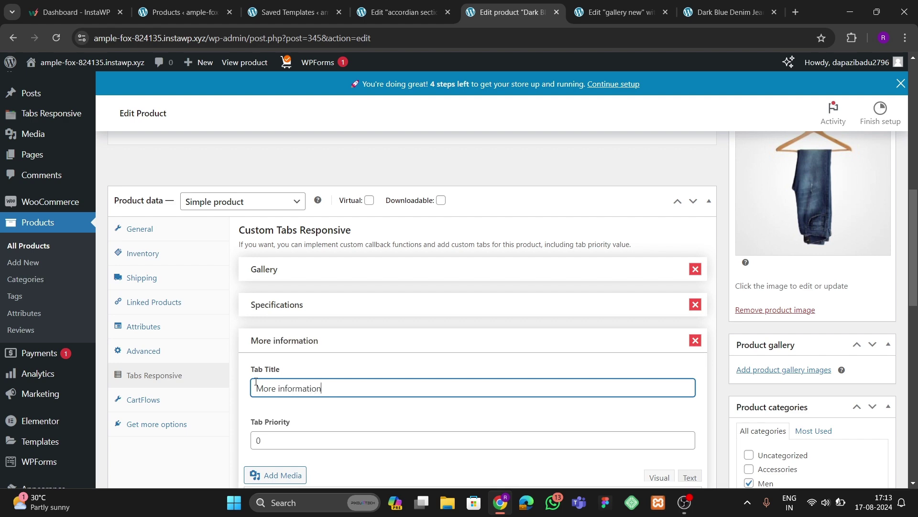
# Step: Insert the accordian section's shortcode [elementor-template id="4411"] as the More information tab's content and update the product
pyautogui.scroll(-4, 268, 373)
pyautogui.click(308, 355)
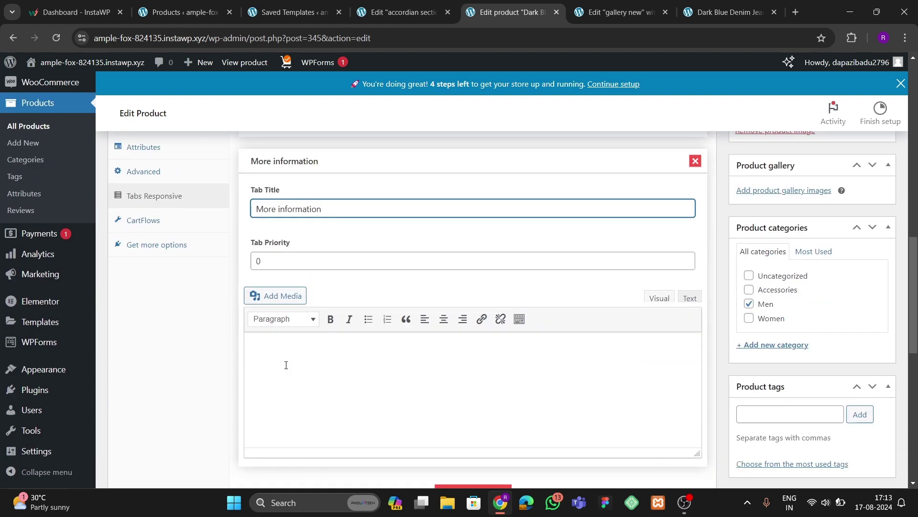
pyautogui.write('[elementor-template id="4321"]')
pyautogui.scroll(8, 497, 318)
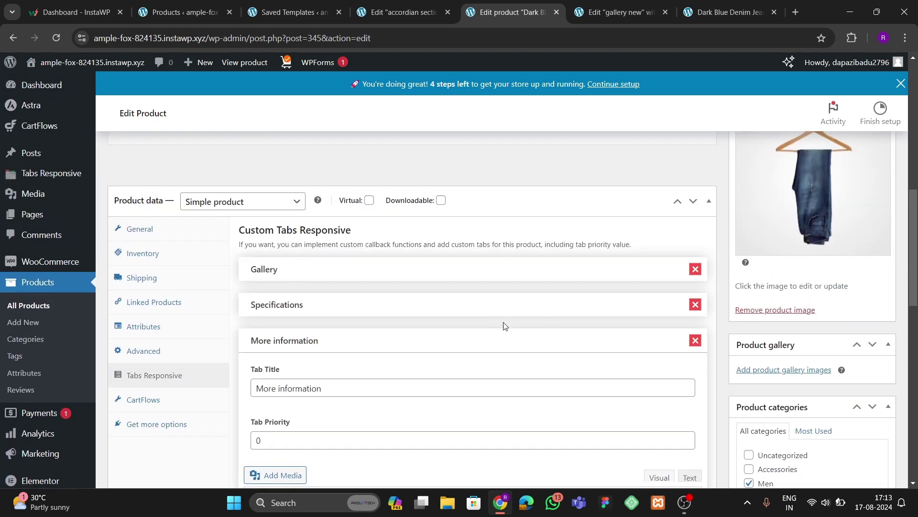
pyautogui.click(860, 170)
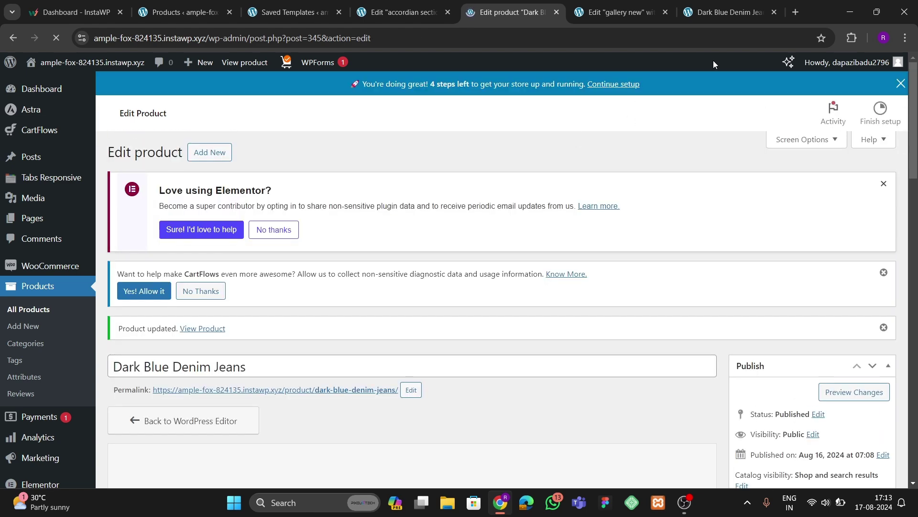
# Step: Switch to the live Dark Blue Denim Jeans page and view its Specifications and More information tabs
pyautogui.click(713, 24)
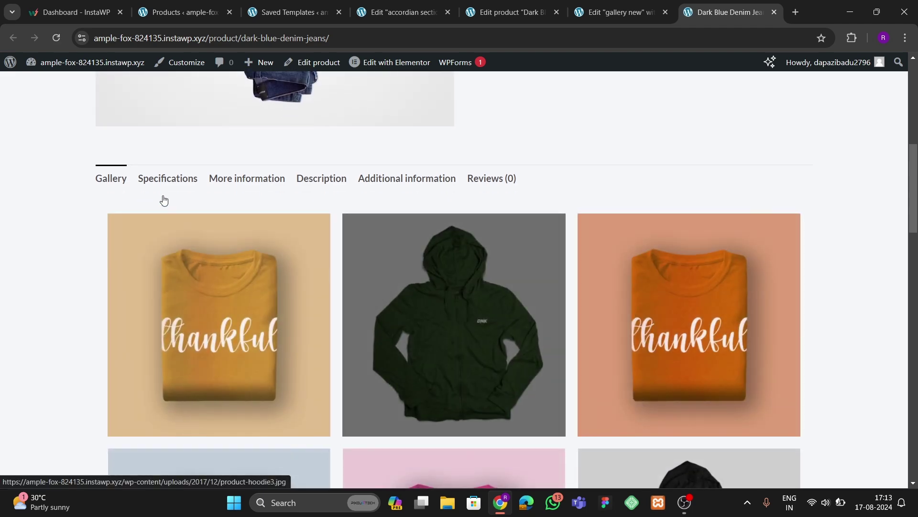
pyautogui.click(168, 178)
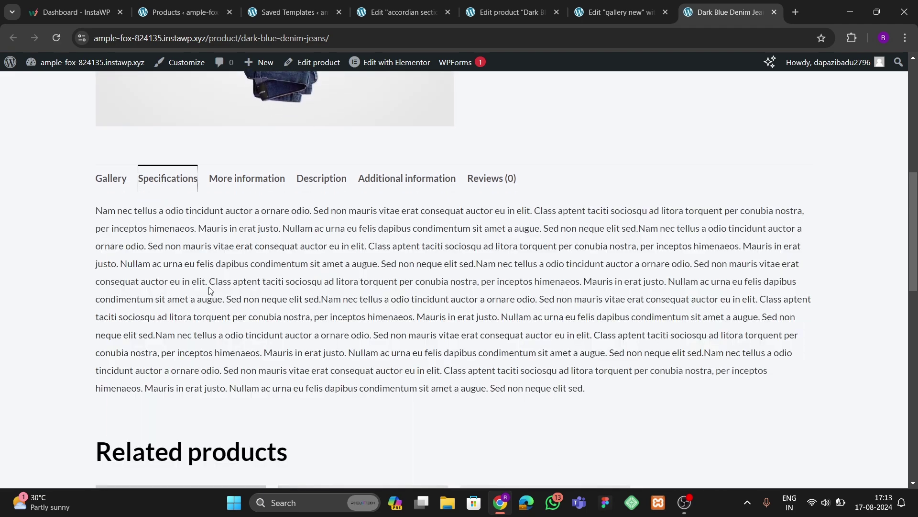
pyautogui.click(247, 178)
# Step: Expand the accordion items in the More information tab and examine their styling and content
pyautogui.click(186, 239)
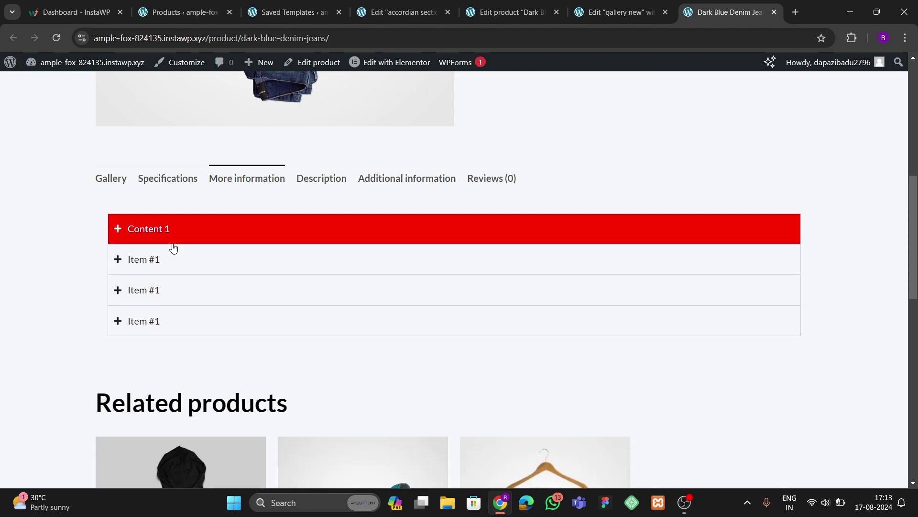
pyautogui.click(164, 260)
pyautogui.scroll(-5, 171, 308)
pyautogui.click(175, 254)
pyautogui.scroll(8, 174, 254)
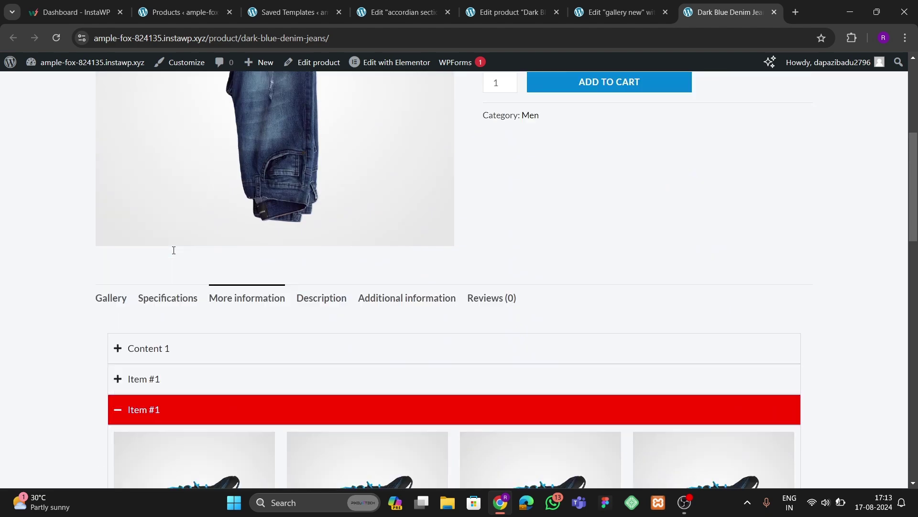
pyautogui.scroll(-4, 173, 249)
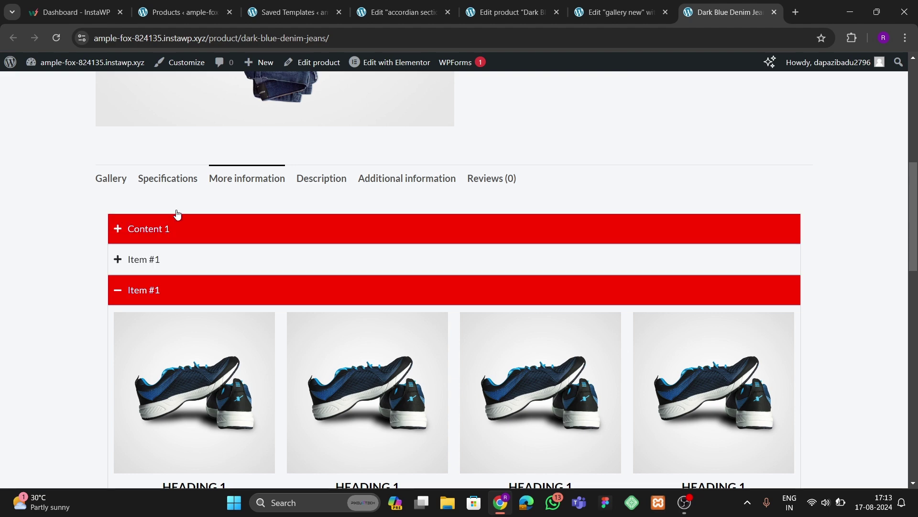
pyautogui.scroll(-4, 227, 364)
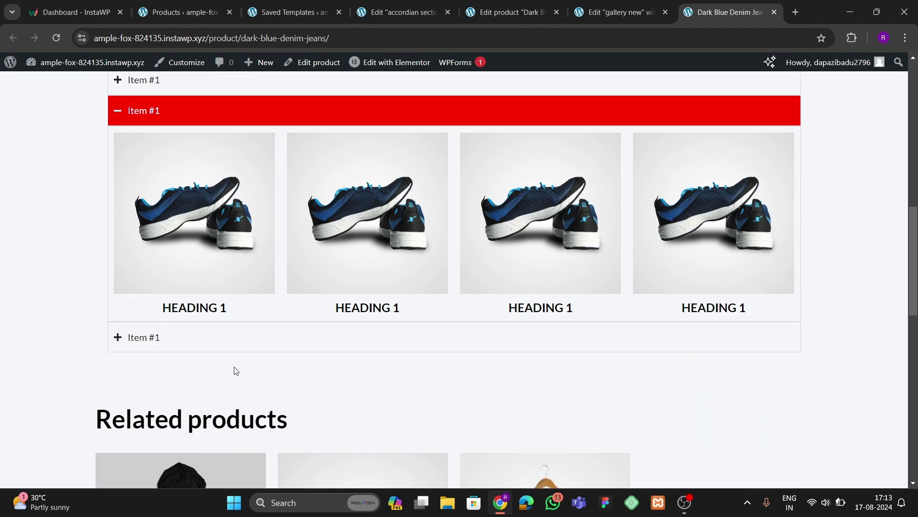
# Step: Toggle the first two accordion items open and closed to check how the accordion behaves on the product page
pyautogui.scroll(5, 258, 316)
pyautogui.click(151, 323)
pyautogui.click(164, 290)
pyautogui.click(173, 288)
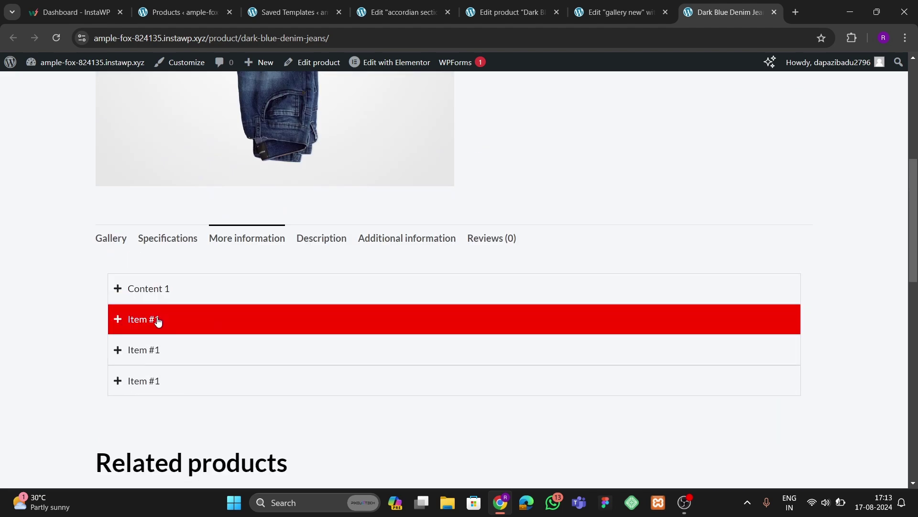
pyautogui.click(158, 320)
pyautogui.click(157, 321)
pyautogui.scroll(7, 225, 267)
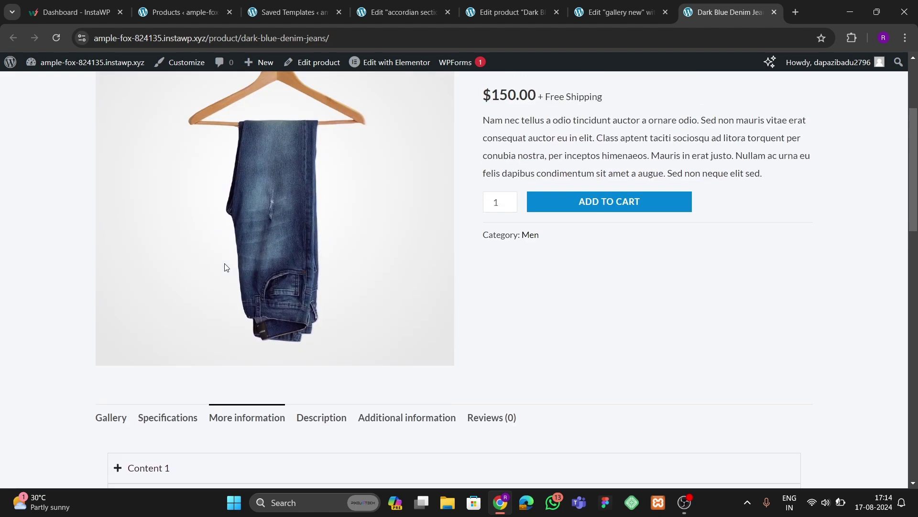